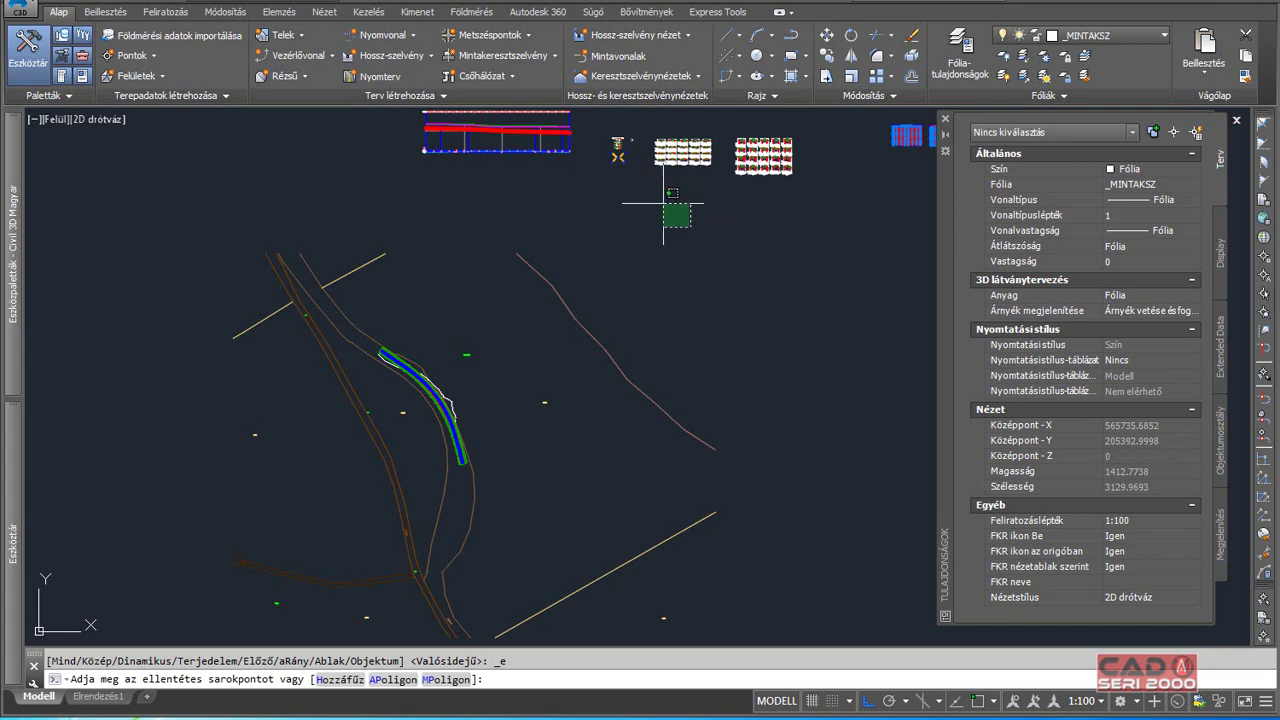
# Zoom in on one sample cross-section and look over its pavement layer annotations.
pyautogui.click(662, 203)
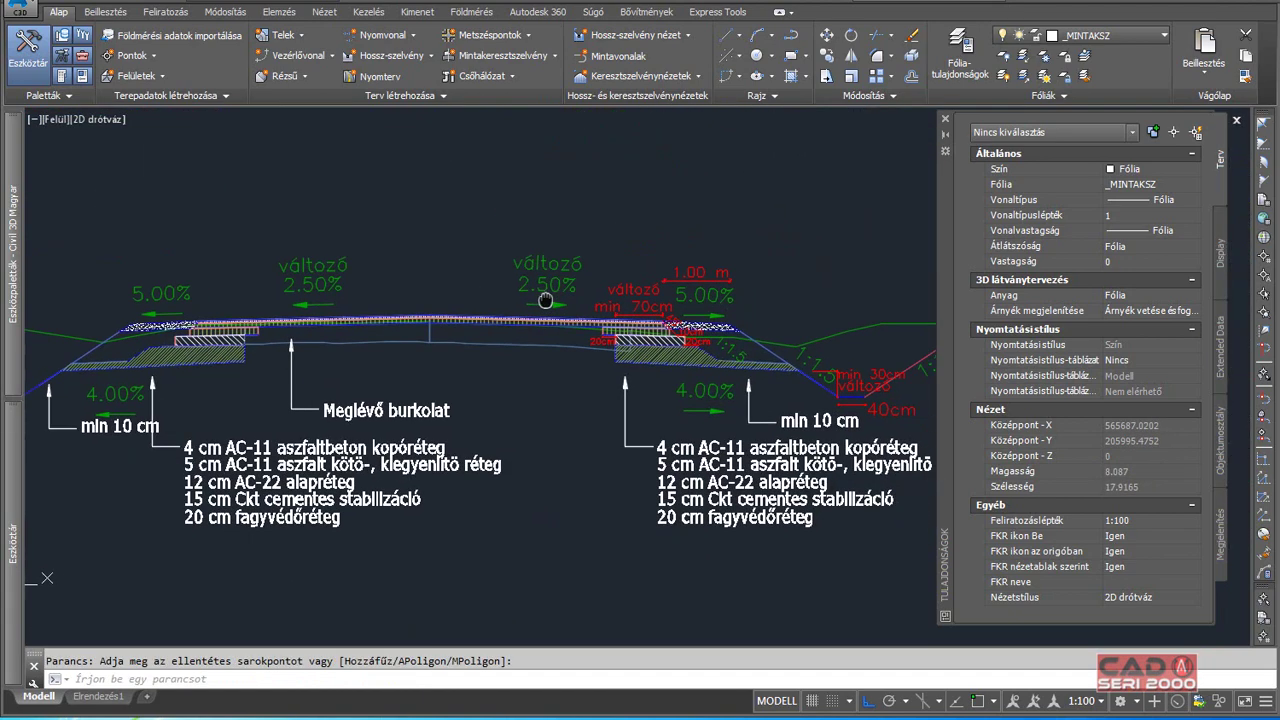
pyautogui.moveTo(617, 263); pyautogui.dragTo(519, 314, button='middle')
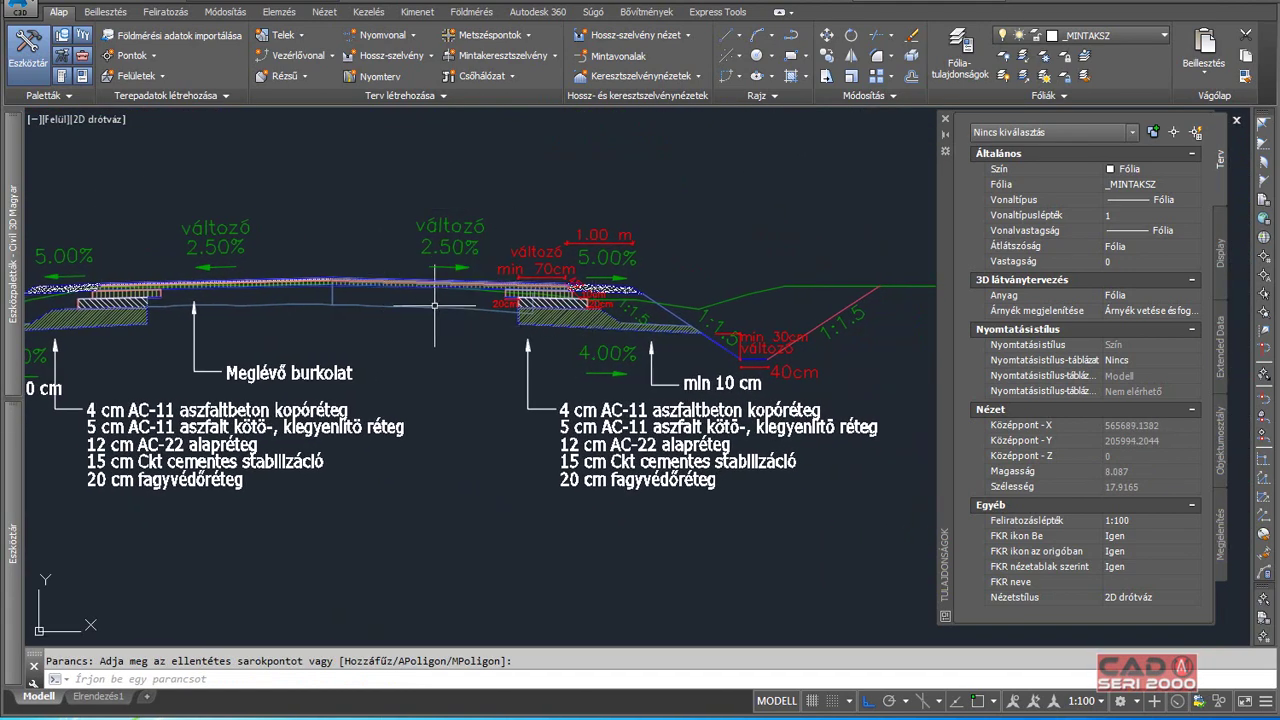
pyautogui.moveTo(330, 312); pyautogui.dragTo(408, 310, button='middle')
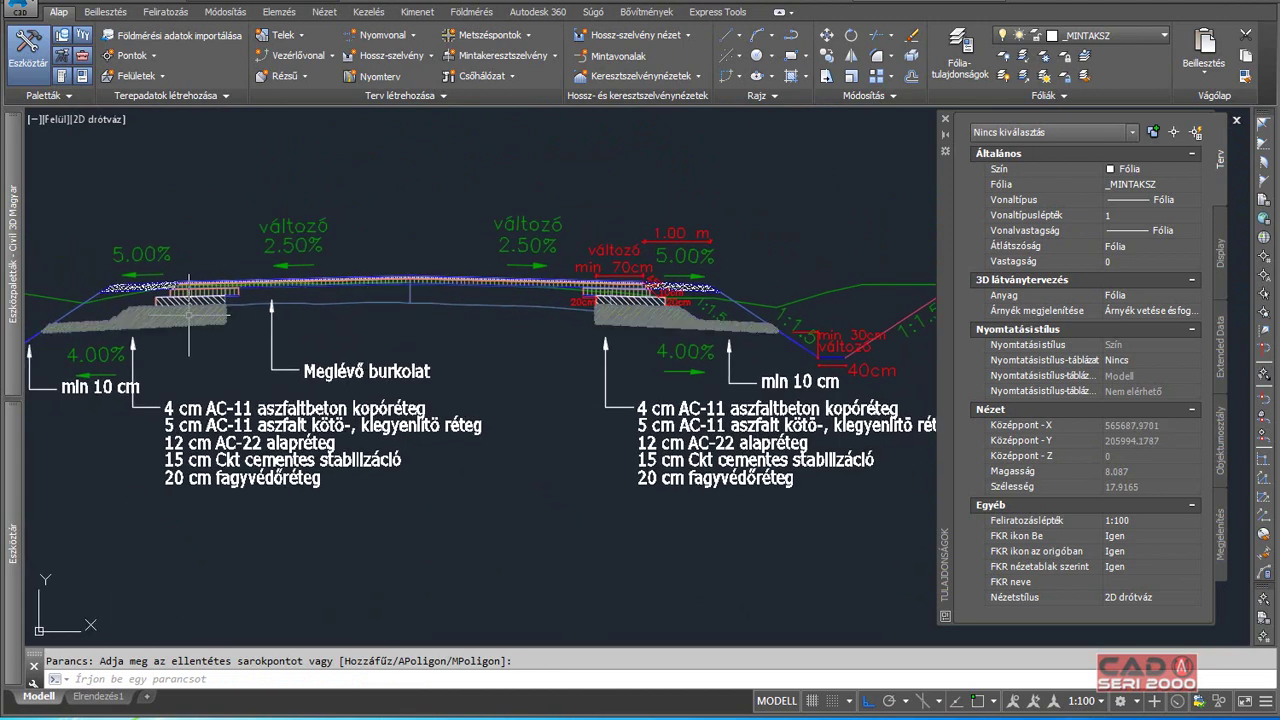
pyautogui.scroll(1, 640, 345)
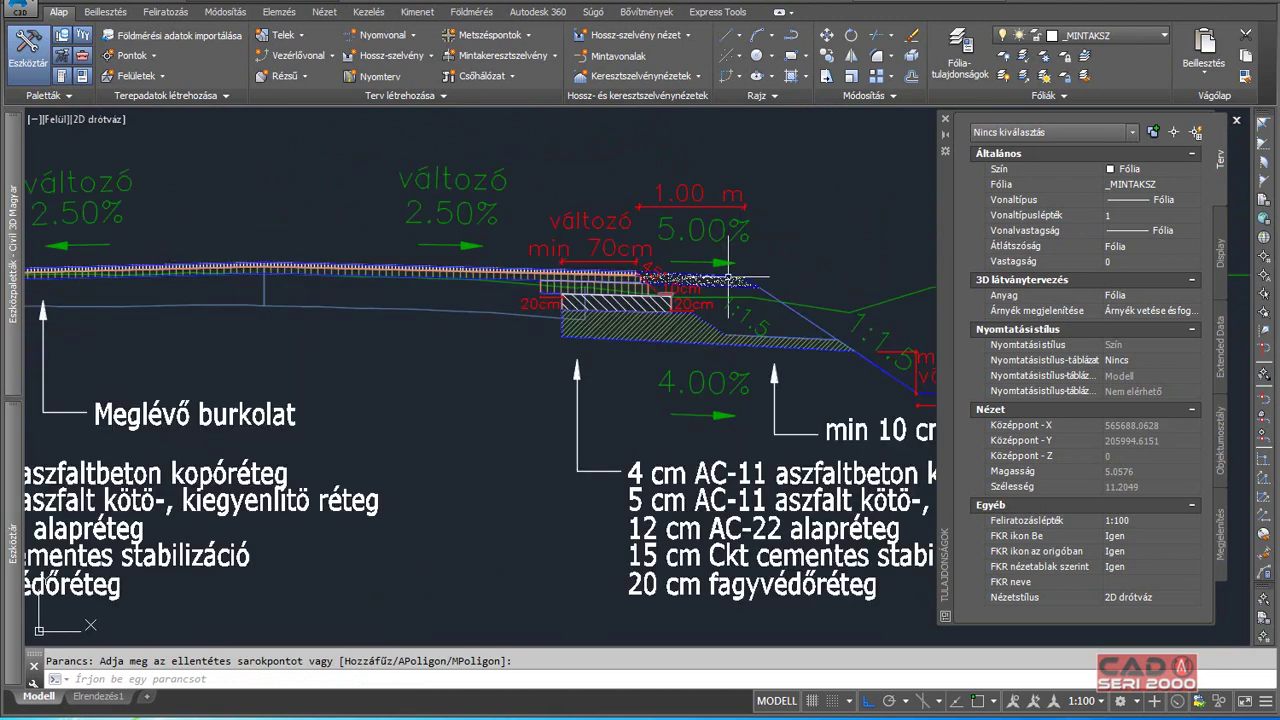
pyautogui.scroll(1, 640, 345)
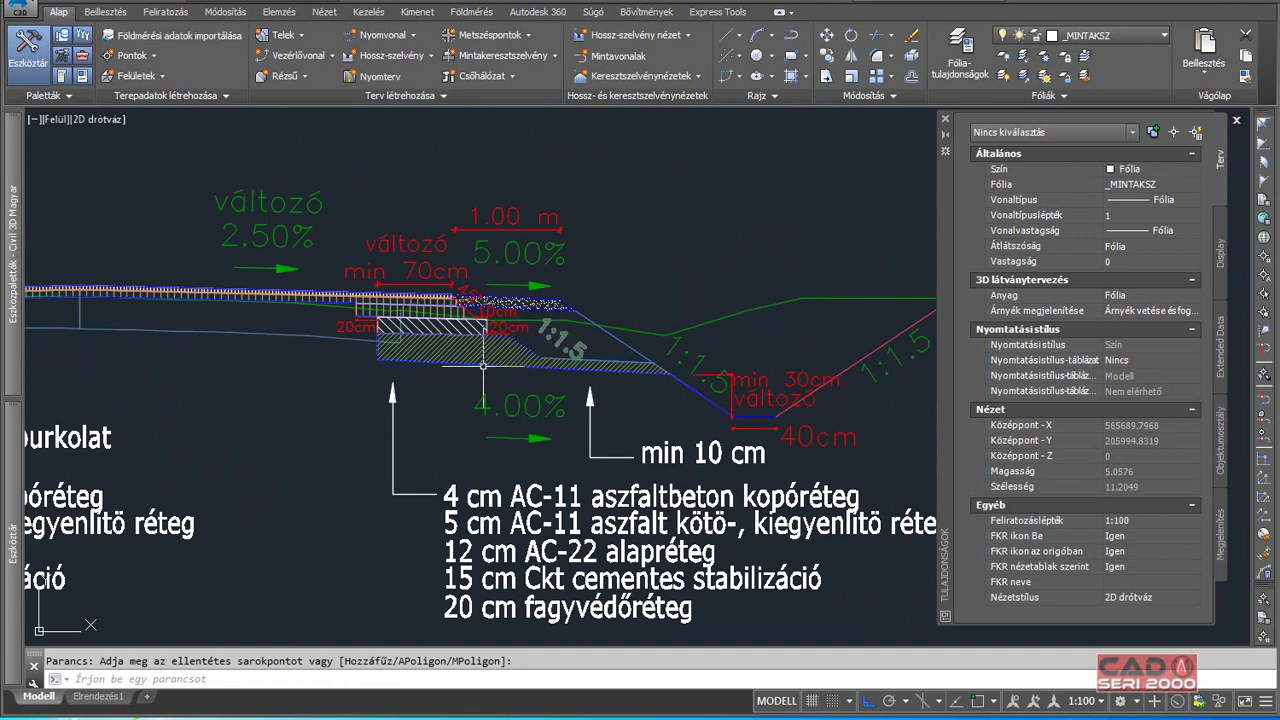
pyautogui.scroll(4, 495, 366)
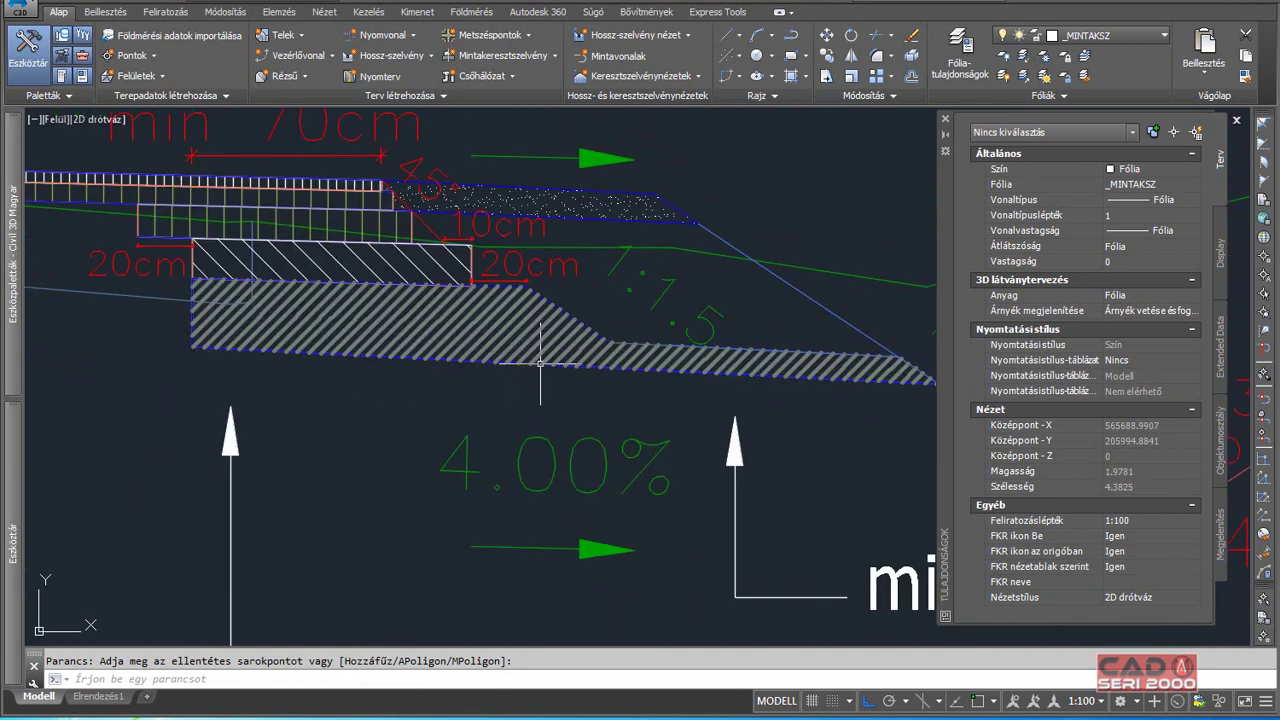
pyautogui.scroll(-2, 586, 363)
# Pan and zoom around the widened edge layers and the 45° cut detail.
pyautogui.moveTo(296, 241); pyautogui.dragTo(417, 312, button='middle')
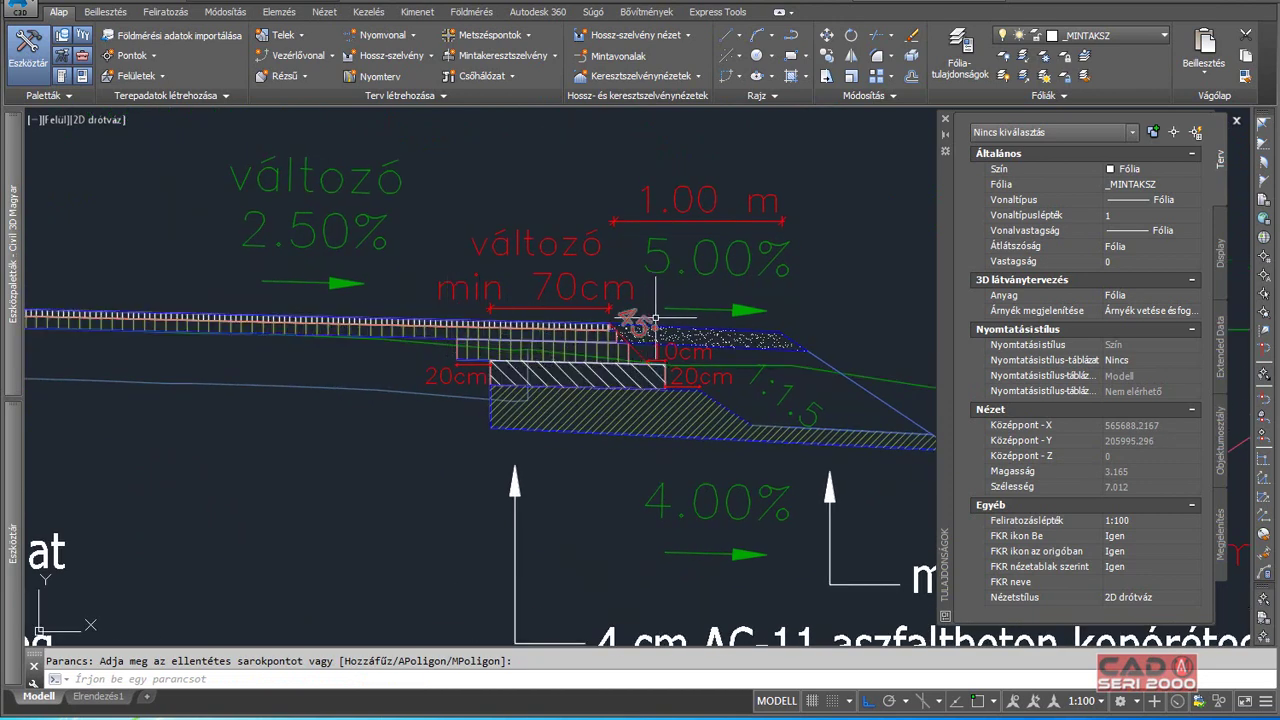
pyautogui.moveTo(650, 290)
pyautogui.mouseDown(button='middle')
pyautogui.moveTo(532, 307)
pyautogui.moveTo(565, 325)
pyautogui.moveTo(593, 320)
pyautogui.mouseUp(button='middle')
pyautogui.scroll(3, 580, 320)
pyautogui.scroll(3, 545, 302)
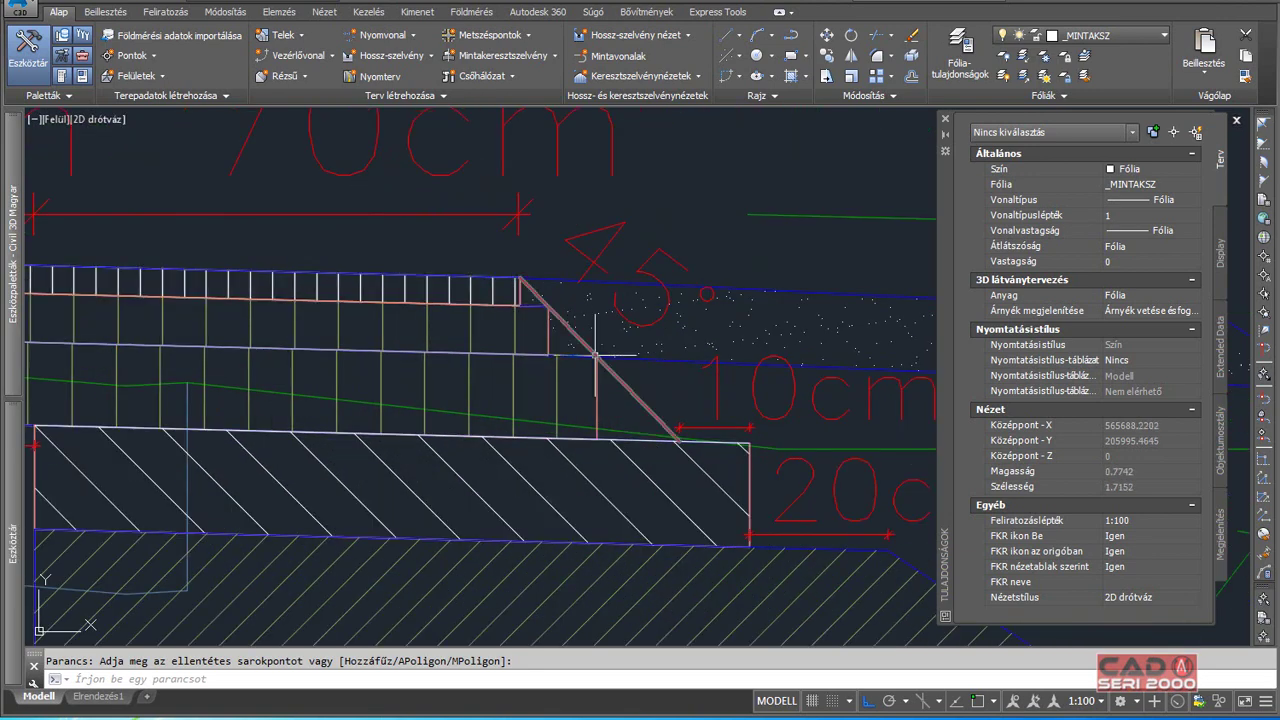
pyautogui.scroll(-4, 600, 388)
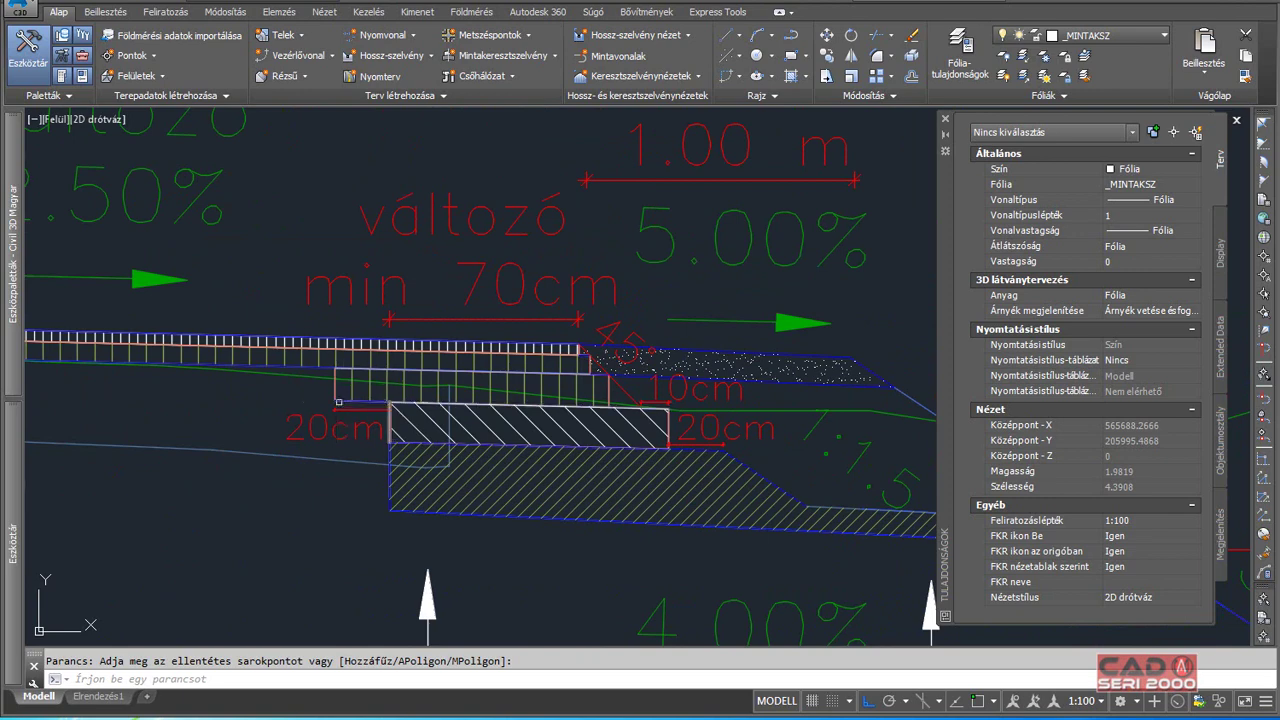
pyautogui.scroll(-2, 406, 346)
pyautogui.scroll(-2, 415, 338)
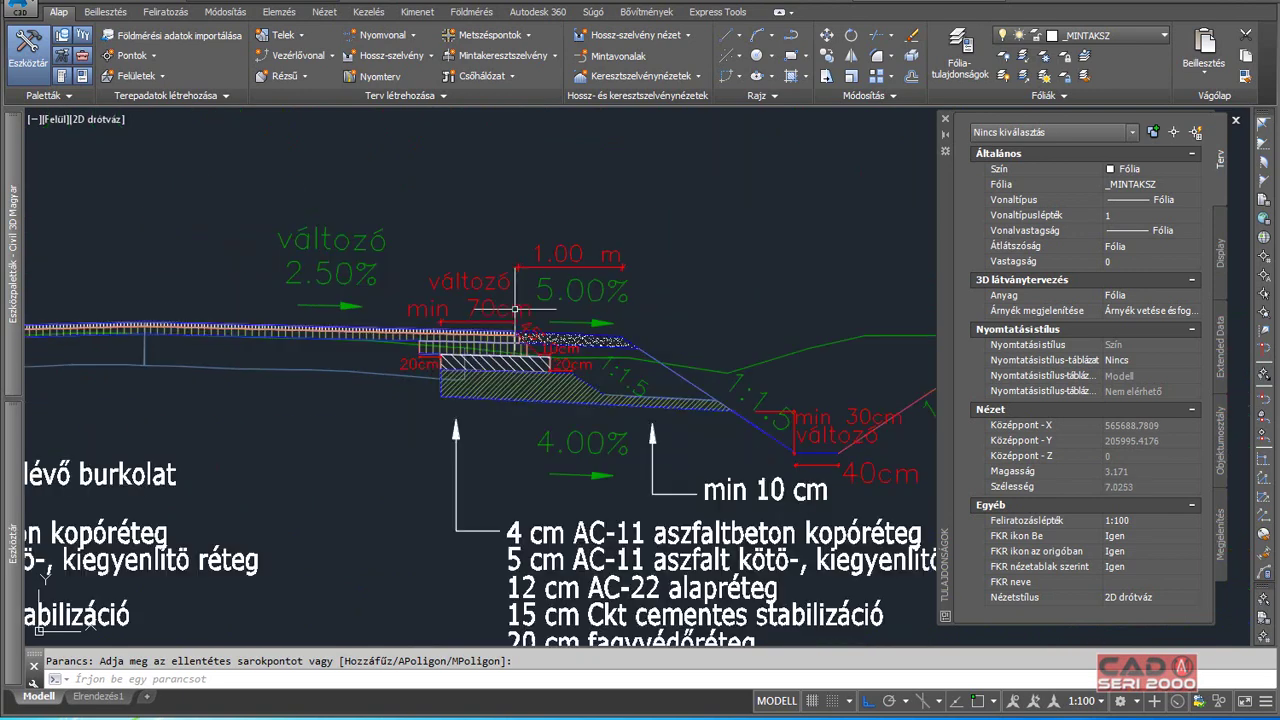
pyautogui.scroll(-2, 467, 297)
pyautogui.scroll(2, 480, 312)
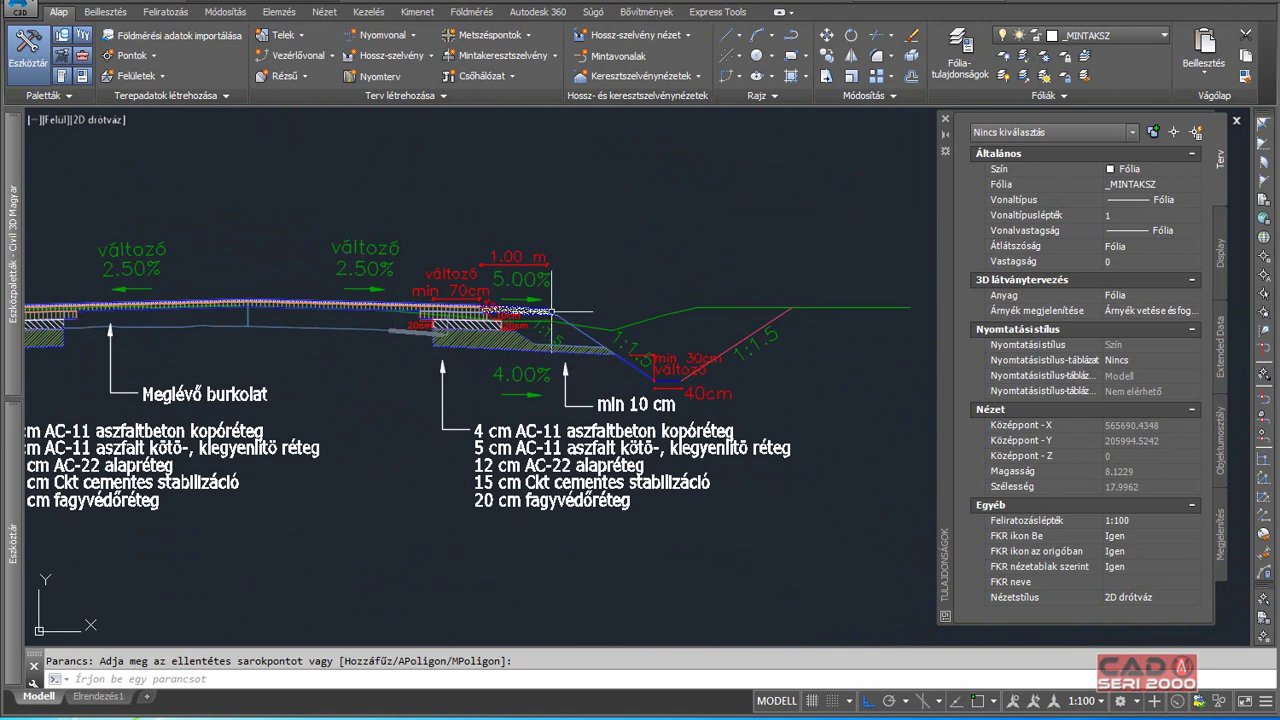
pyautogui.scroll(-3, 523, 286)
pyautogui.scroll(-1, 490, 290)
pyautogui.scroll(3, 350, 300)
pyautogui.scroll(3, 251, 323)
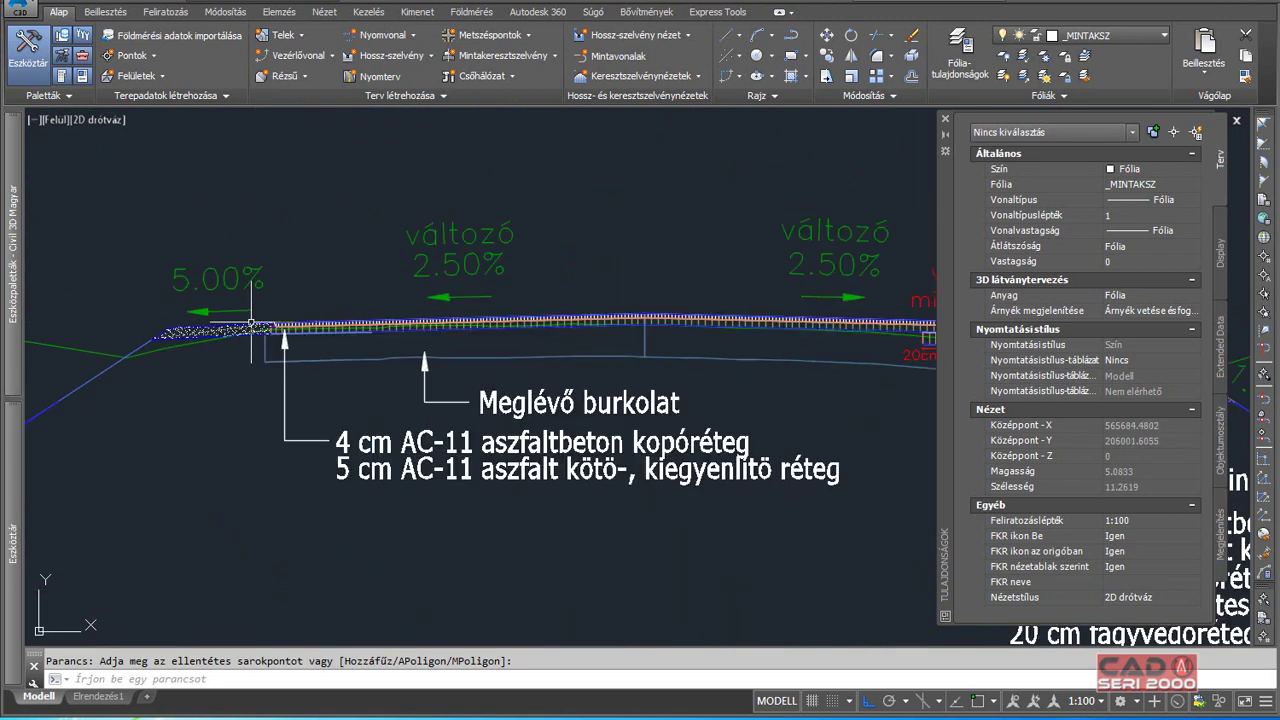
# Bring the left pavement edge into view and zoom out toward the other sections.
pyautogui.moveTo(251, 323); pyautogui.dragTo(364, 302, button='middle')
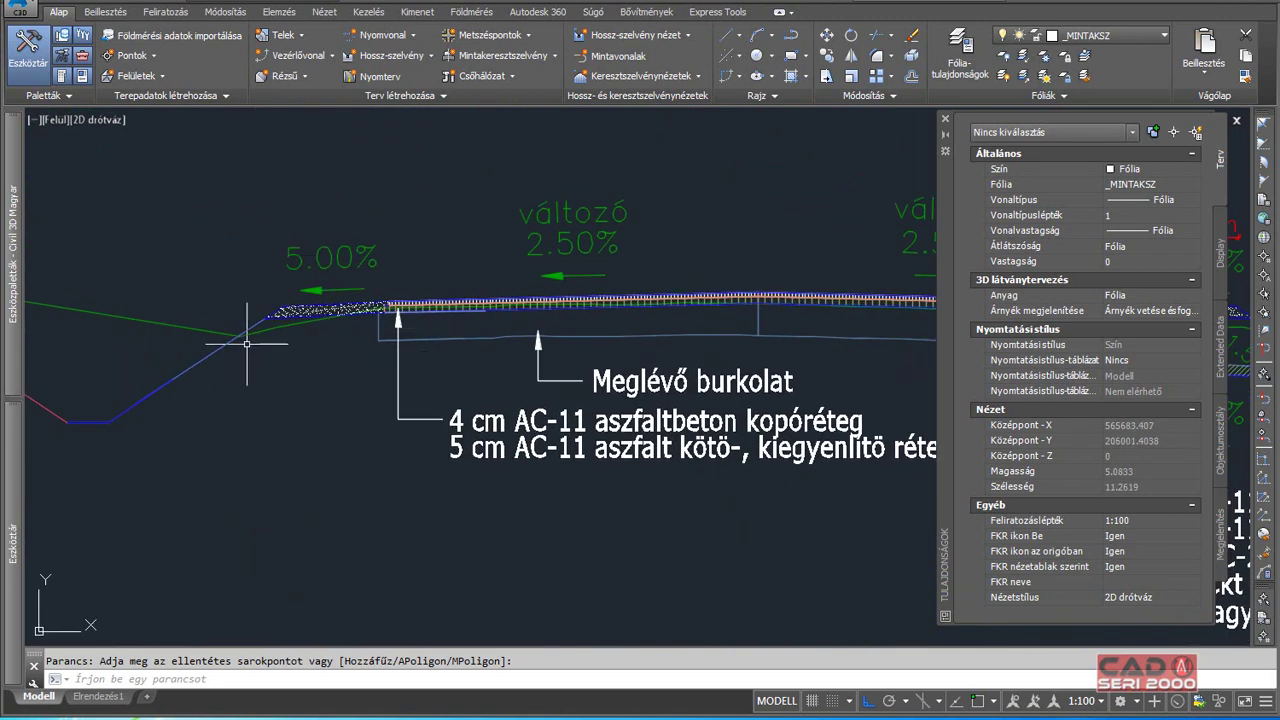
pyautogui.scroll(-3, 247, 343)
pyautogui.scroll(-4, 301, 311)
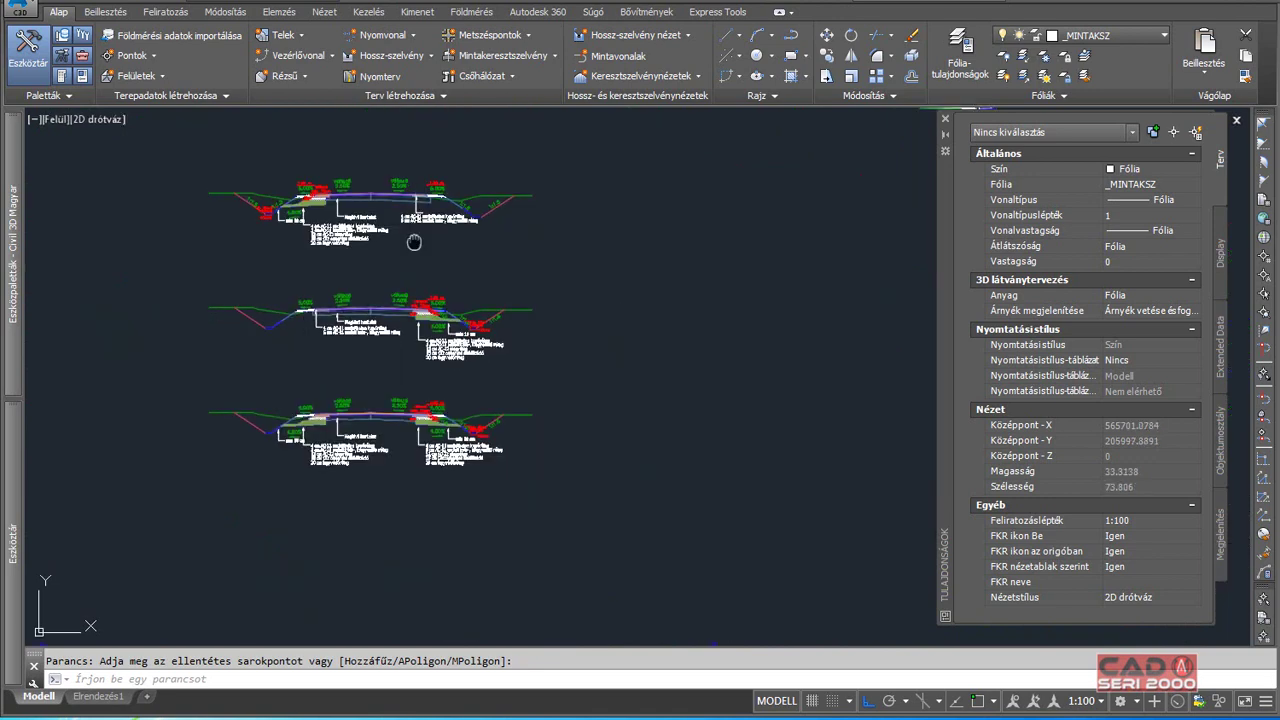
# Pan to the MINTAKERESZTSZELVÉNYEK title, view all four sections, and zoom into a component piece.
pyautogui.moveTo(418, 234); pyautogui.dragTo(452, 287, button='middle')
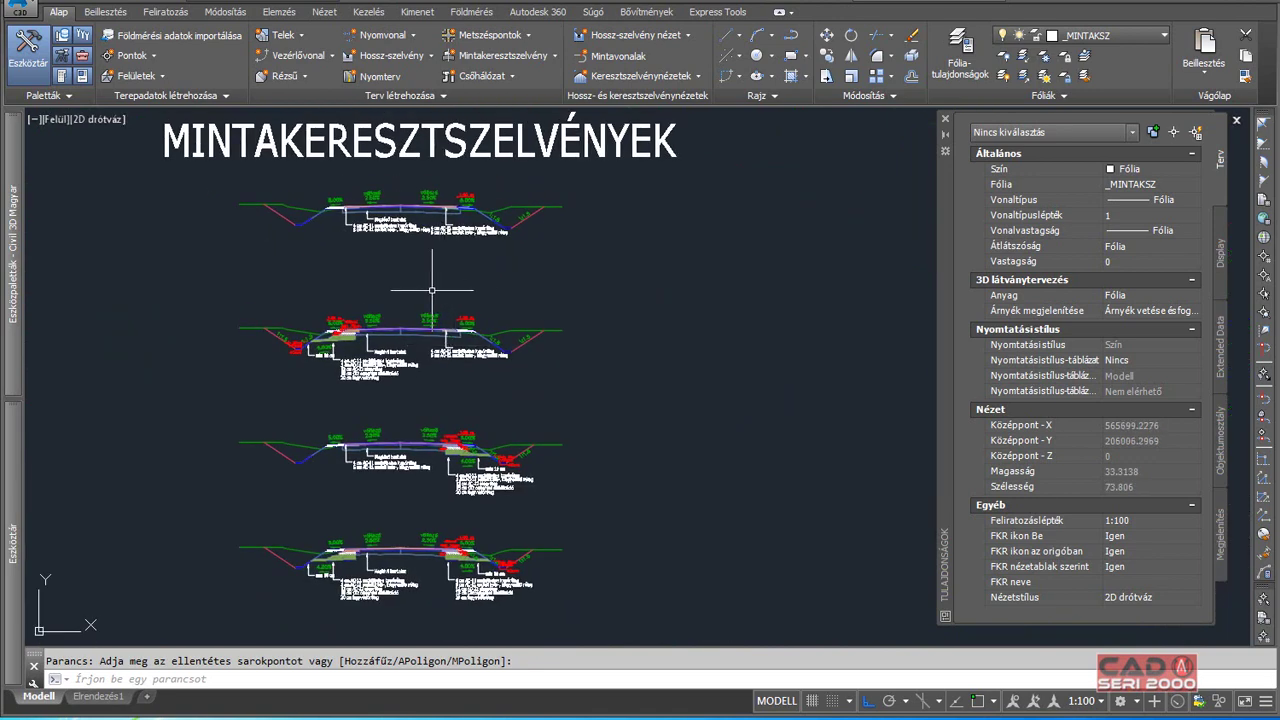
pyautogui.scroll(-4, 400, 282)
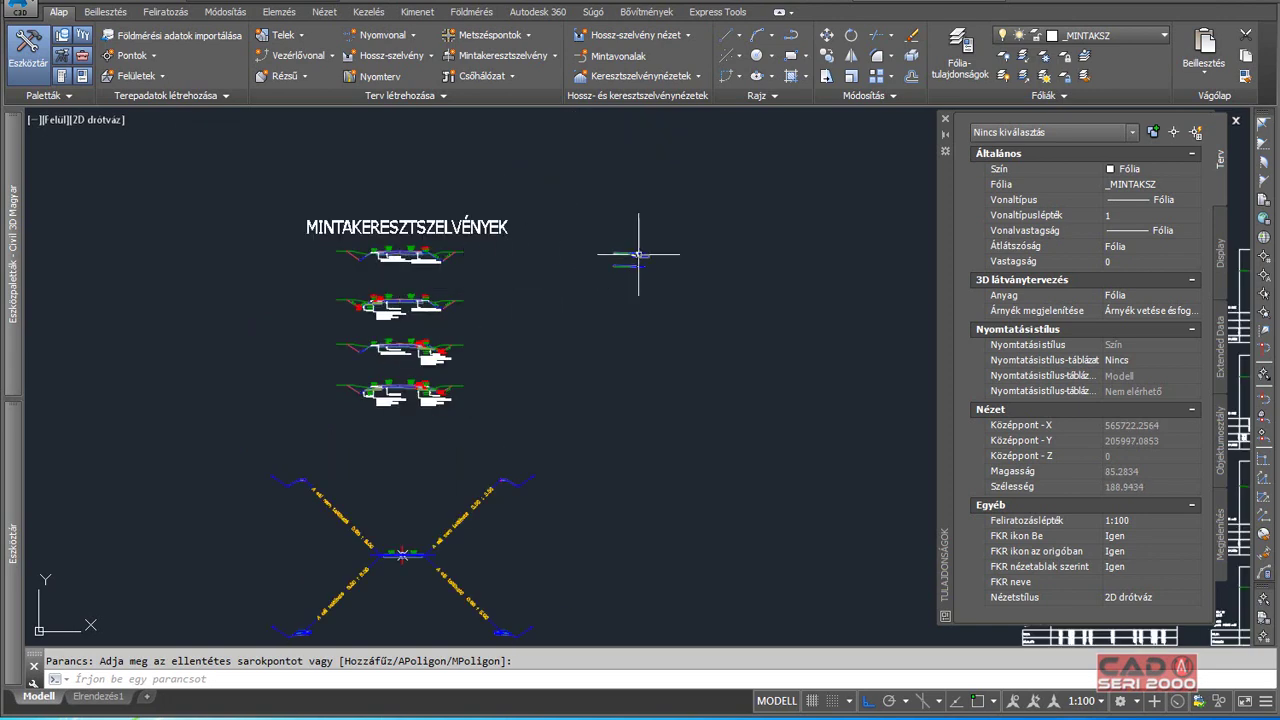
pyautogui.scroll(5, 628, 268)
pyautogui.scroll(3, 640, 256)
pyautogui.scroll(2, 486, 223)
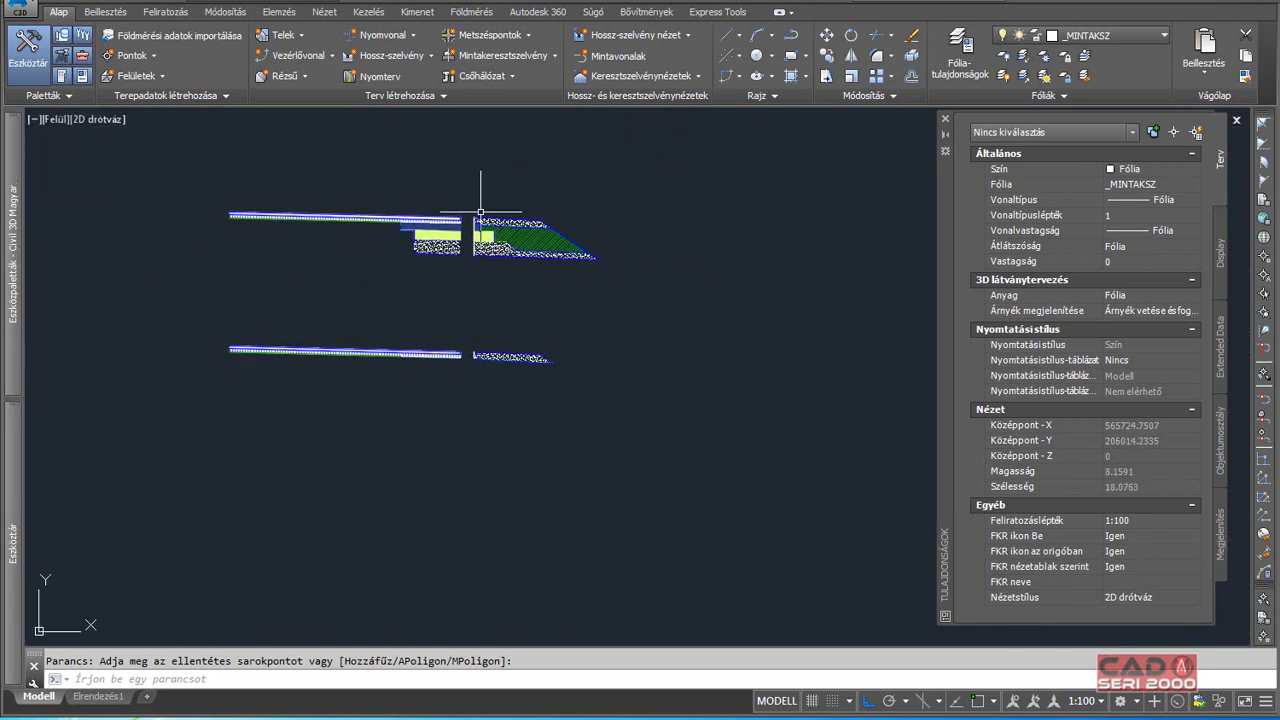
pyautogui.scroll(2, 466, 208)
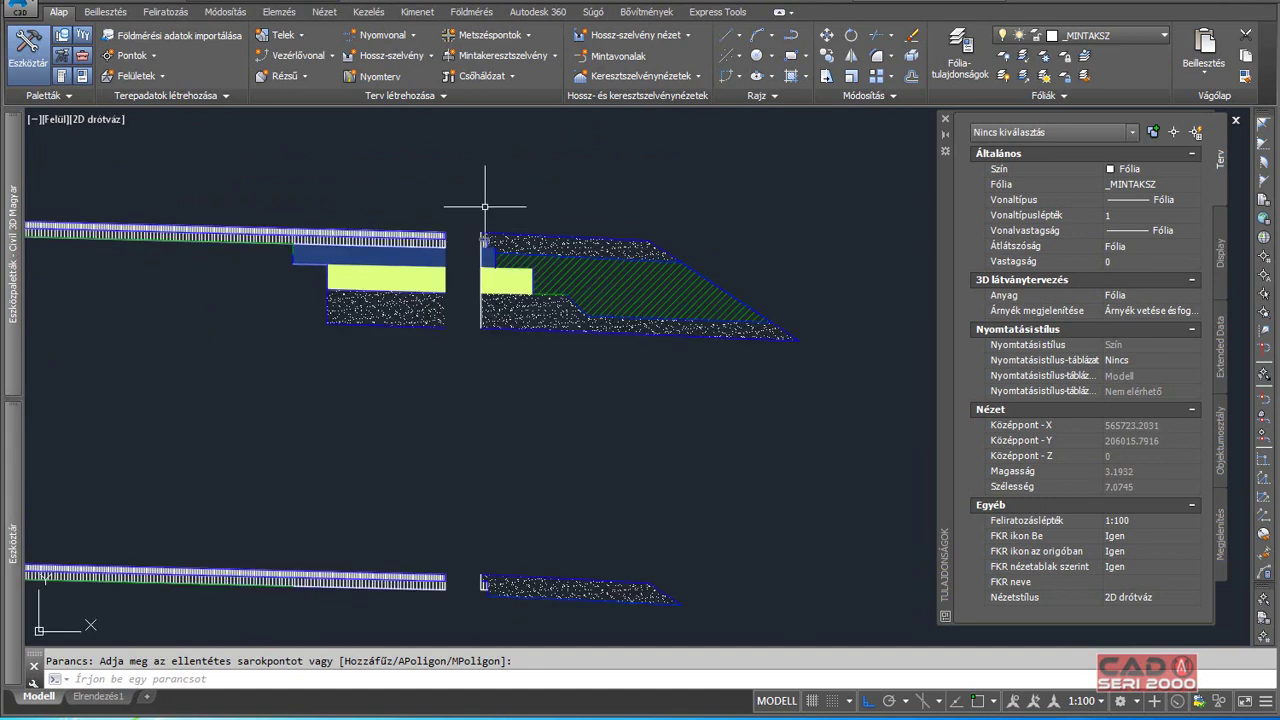
pyautogui.scroll(-3, 485, 207)
pyautogui.scroll(-3, 457, 214)
pyautogui.scroll(-2, 457, 229)
# Zoom around the assemblies and shift the view toward the right-hand component.
pyautogui.scroll(-2, 462, 240)
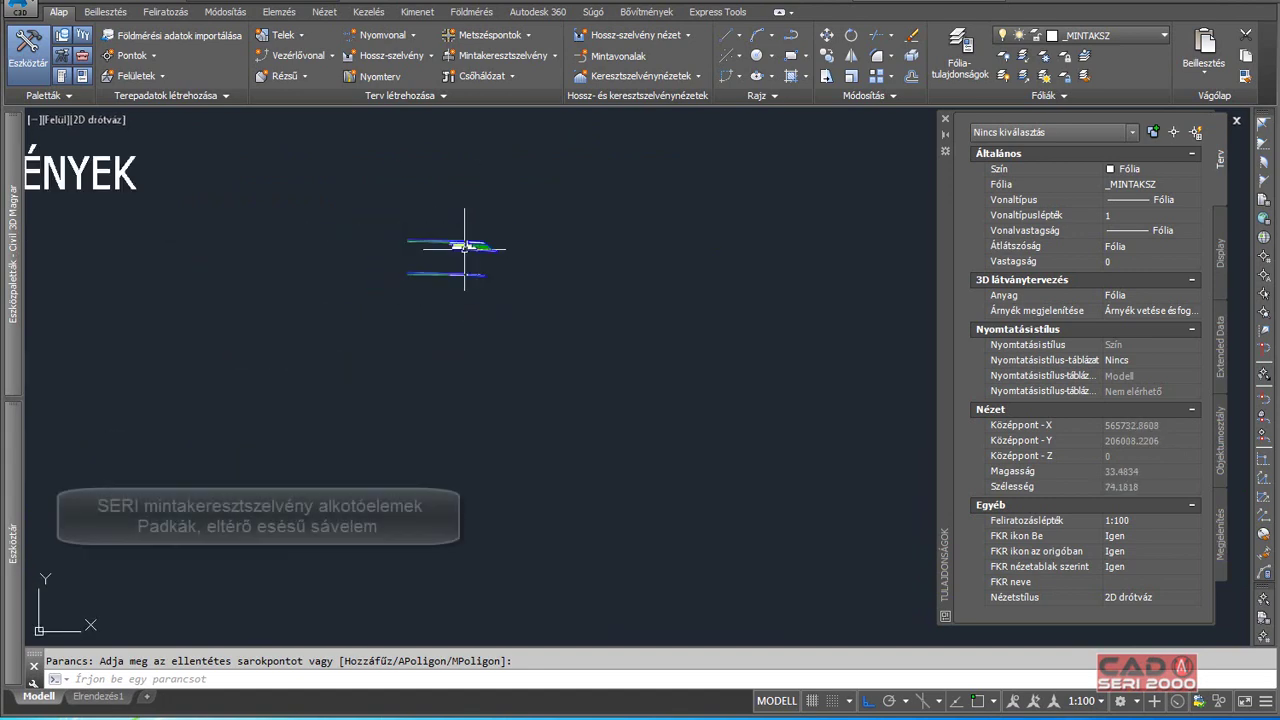
pyautogui.scroll(2, 464, 246)
pyautogui.scroll(3, 464, 245)
pyautogui.scroll(4, 464, 242)
pyautogui.scroll(1, 465, 238)
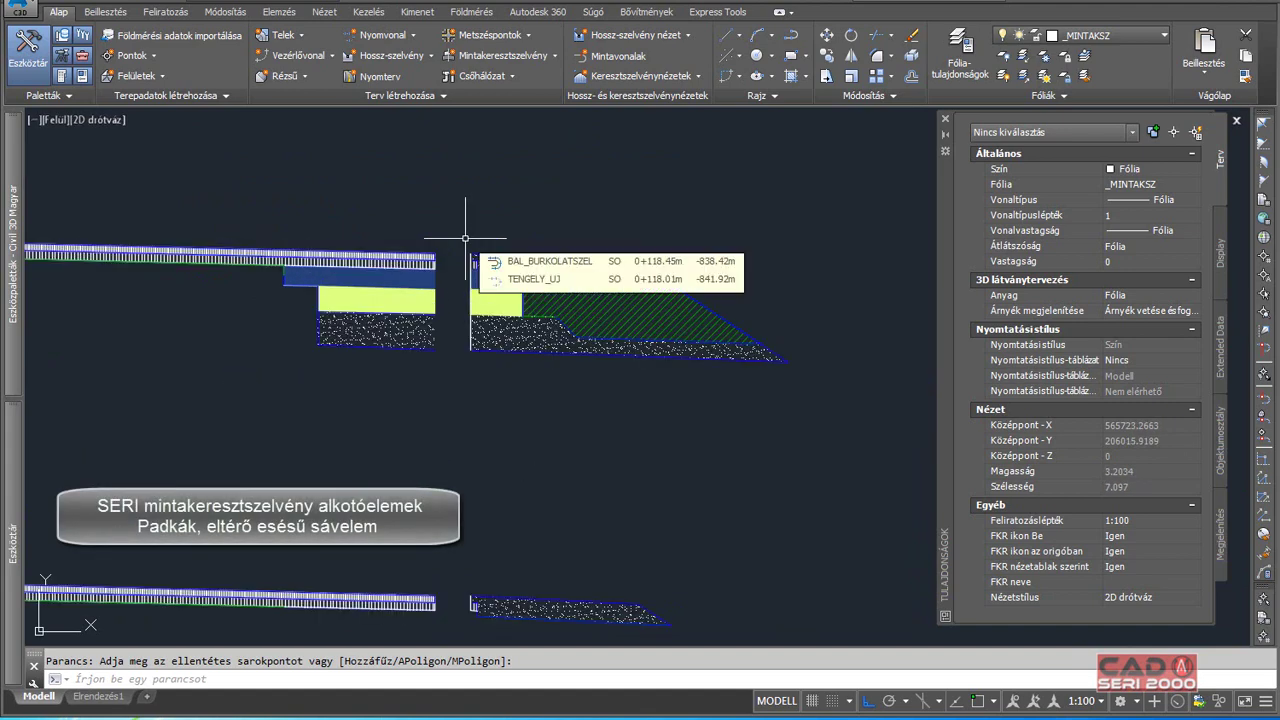
pyautogui.scroll(-1, 465, 238)
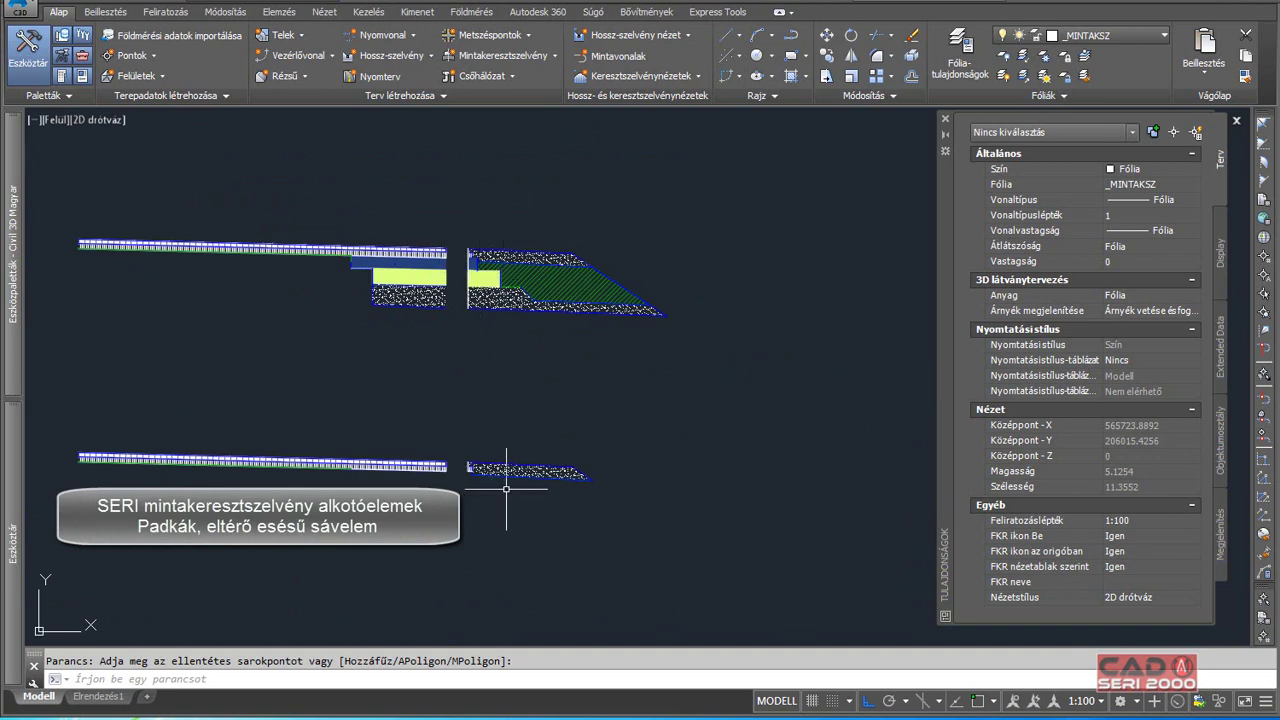
pyautogui.scroll(4, 450, 265)
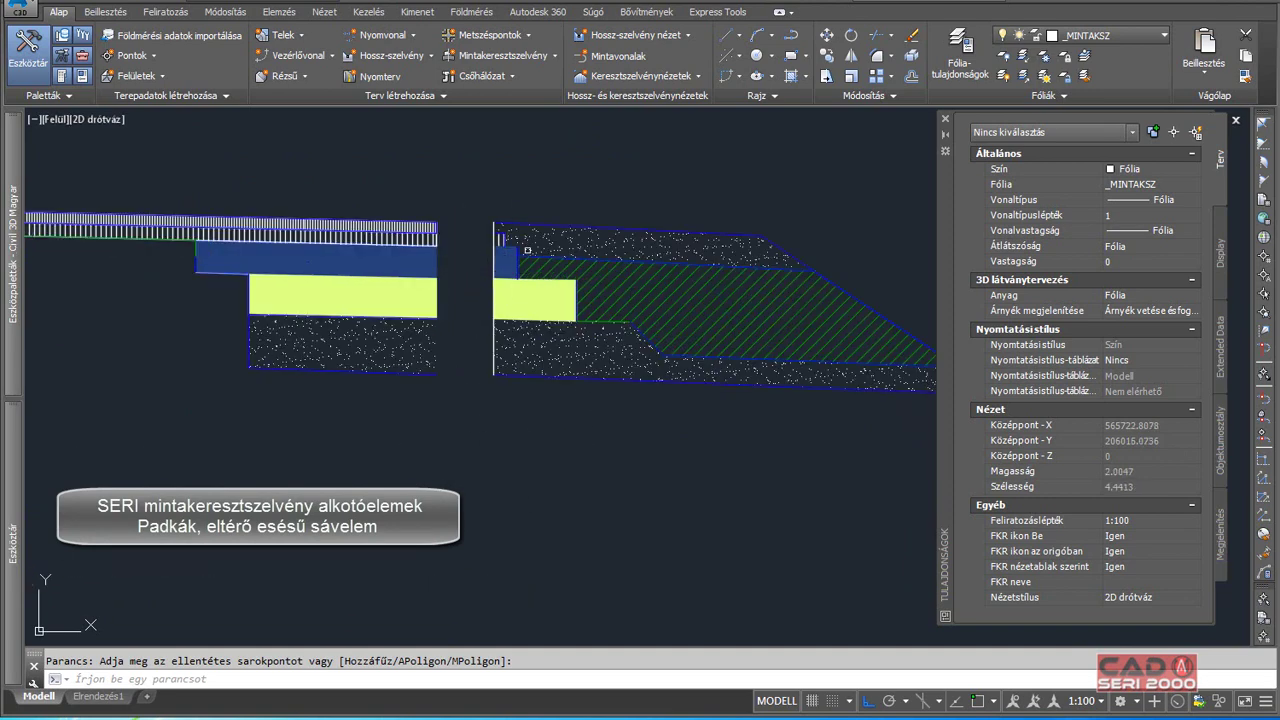
pyautogui.moveTo(524, 233); pyautogui.dragTo(465, 228, button='middle')
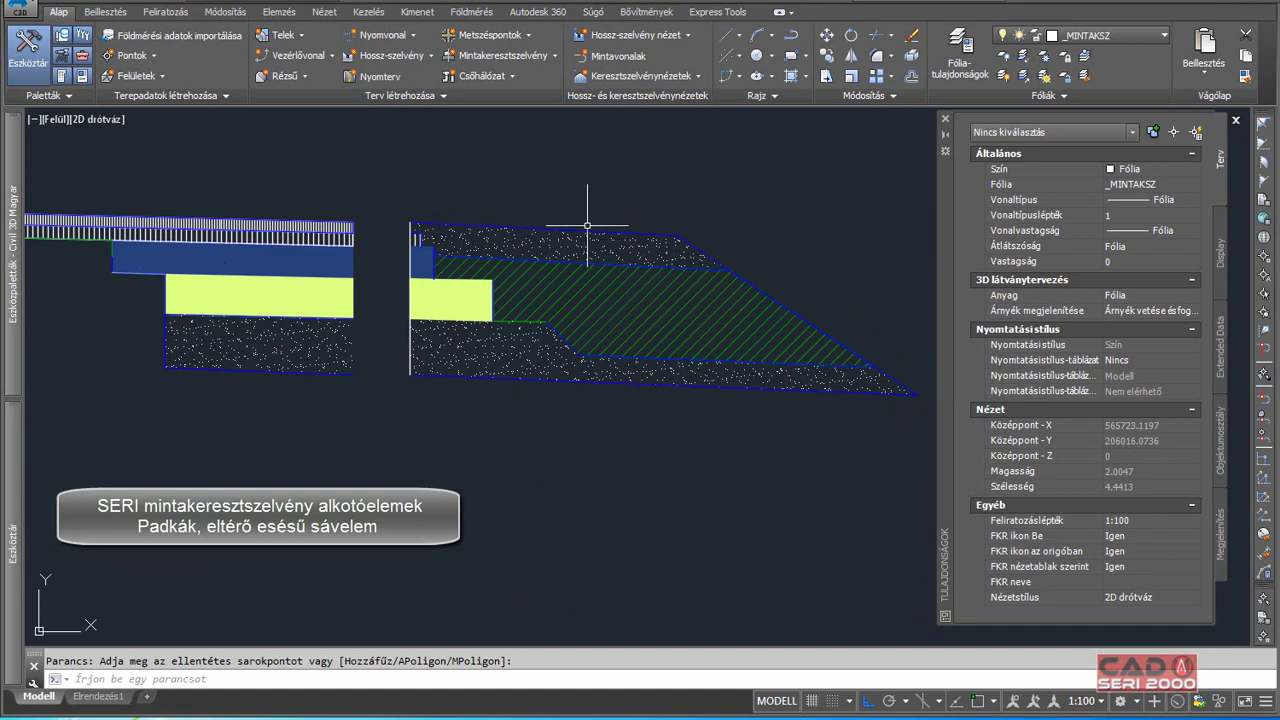
pyautogui.scroll(2, 360, 222)
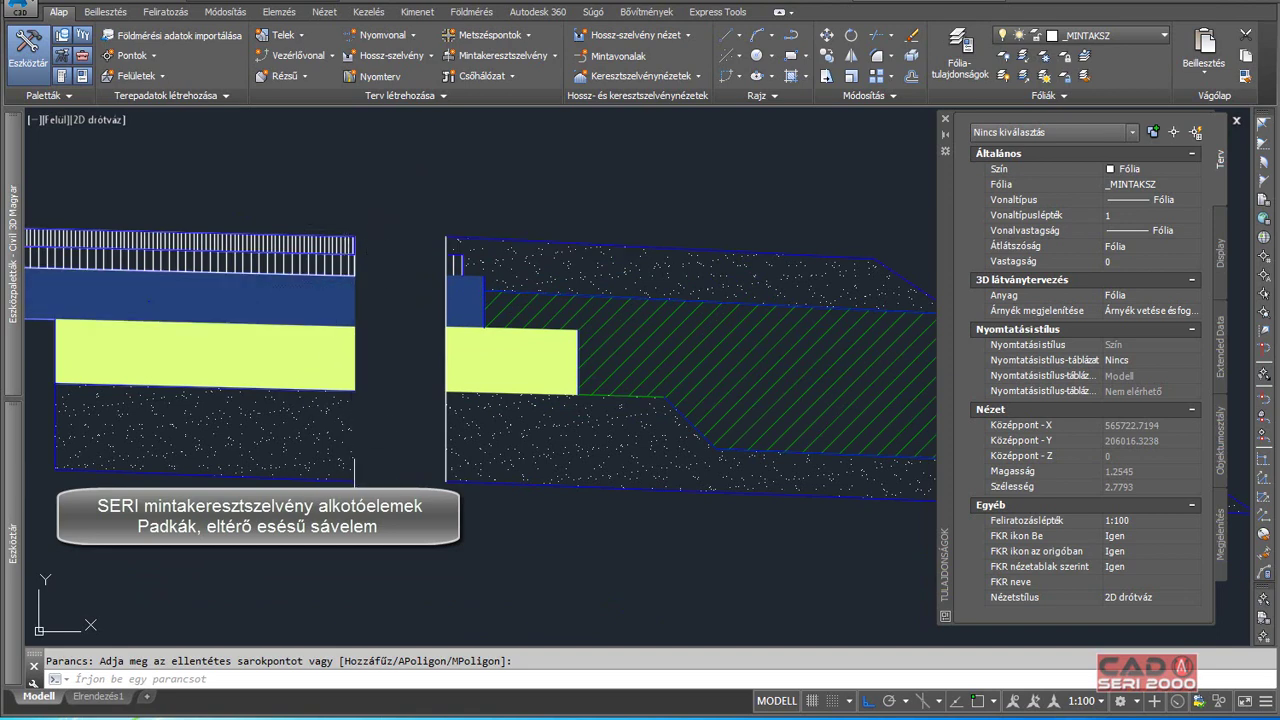
pyautogui.scroll(-2, 445, 228)
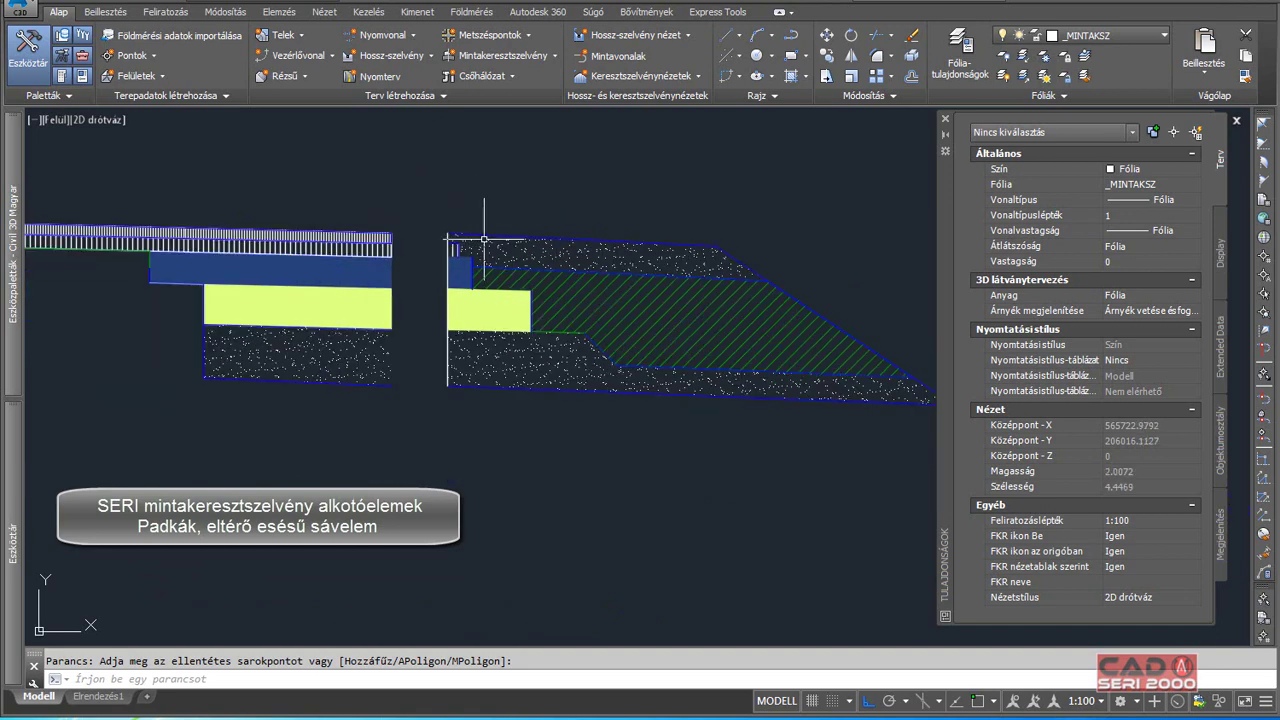
pyautogui.scroll(2, 455, 245)
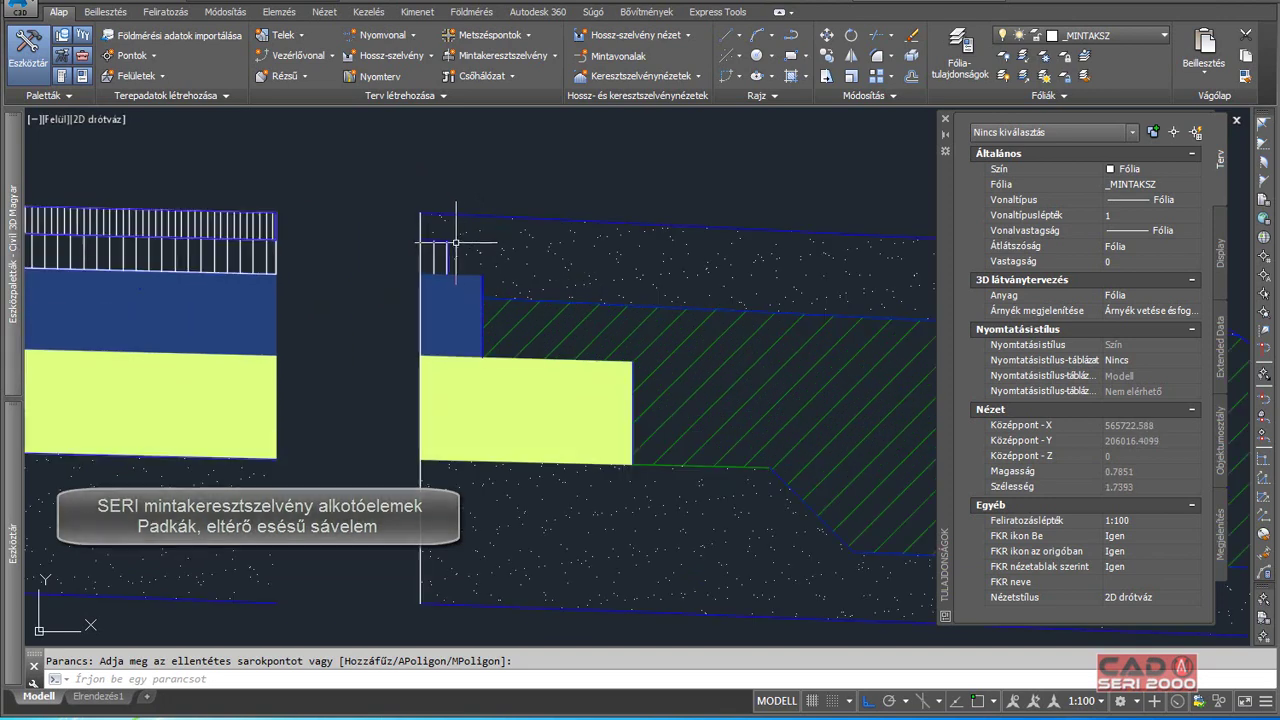
# Inspect the component's layers, the hatched block's slope and toe, and the inner edge.
pyautogui.moveTo(424, 265); pyautogui.dragTo(368, 243, button='middle')
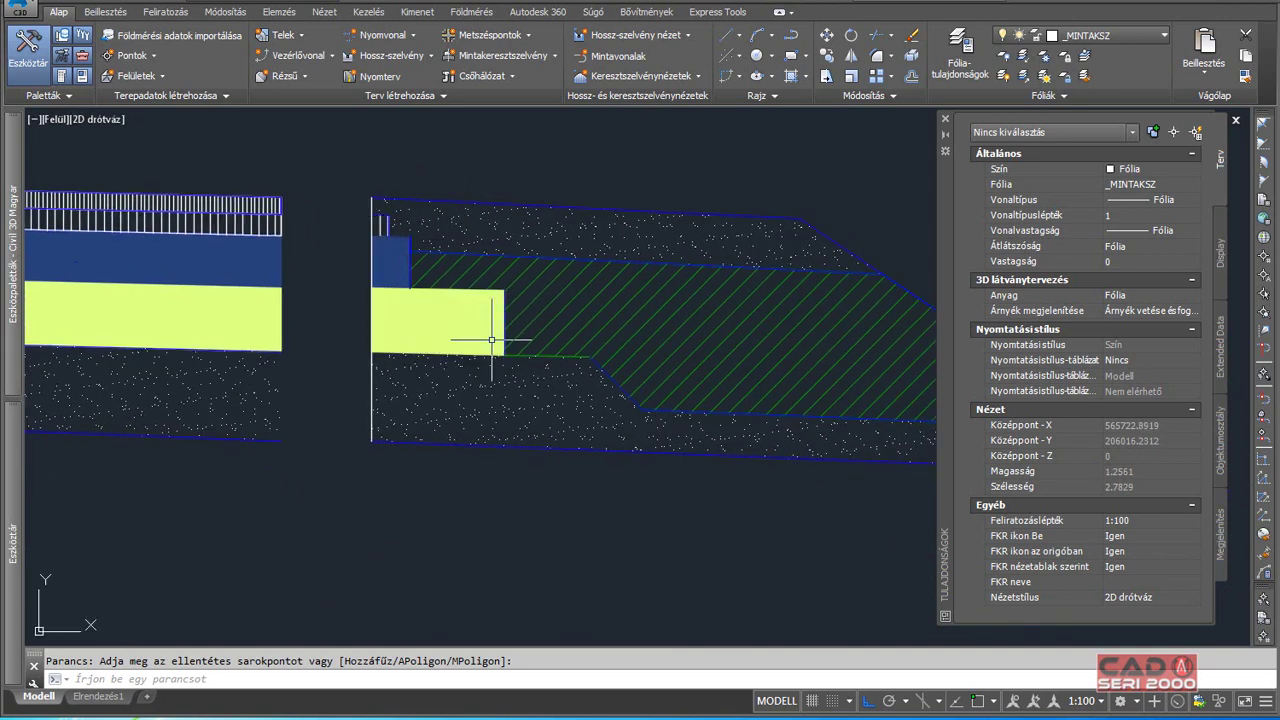
pyautogui.scroll(-2, 424, 380)
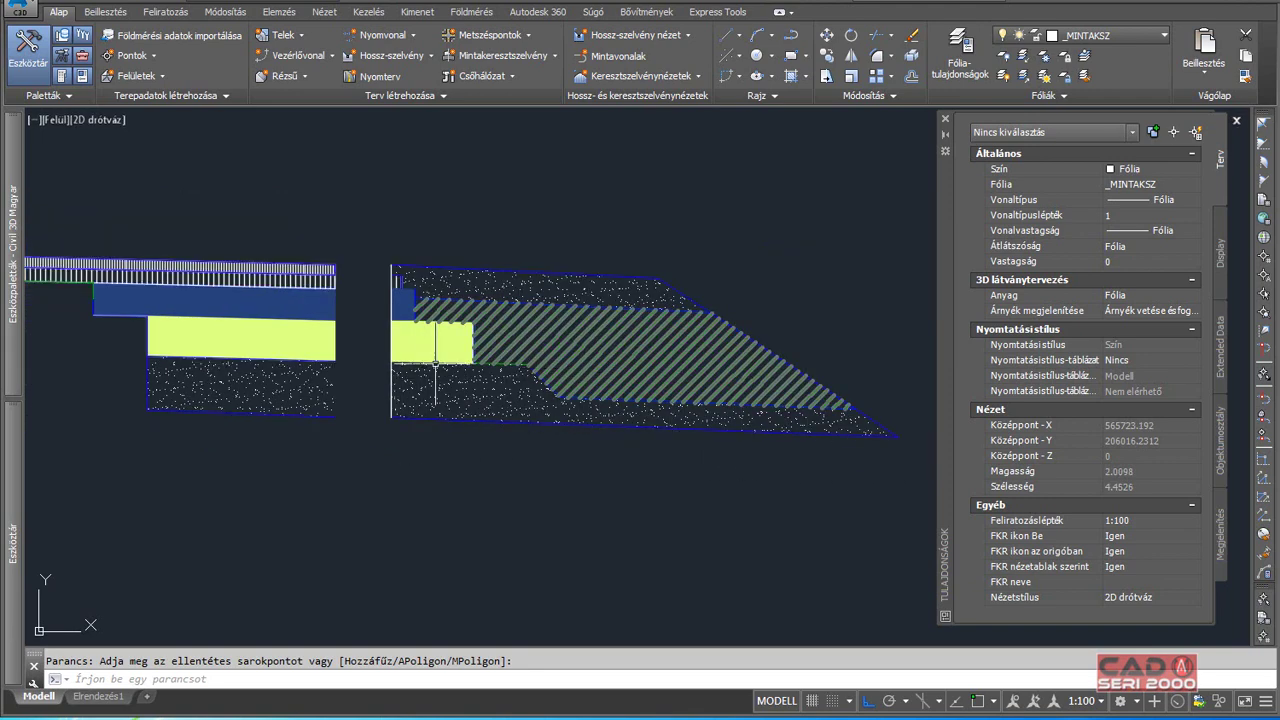
pyautogui.scroll(2, 391, 365)
pyautogui.moveTo(595, 332); pyautogui.dragTo(375, 316, button='middle')
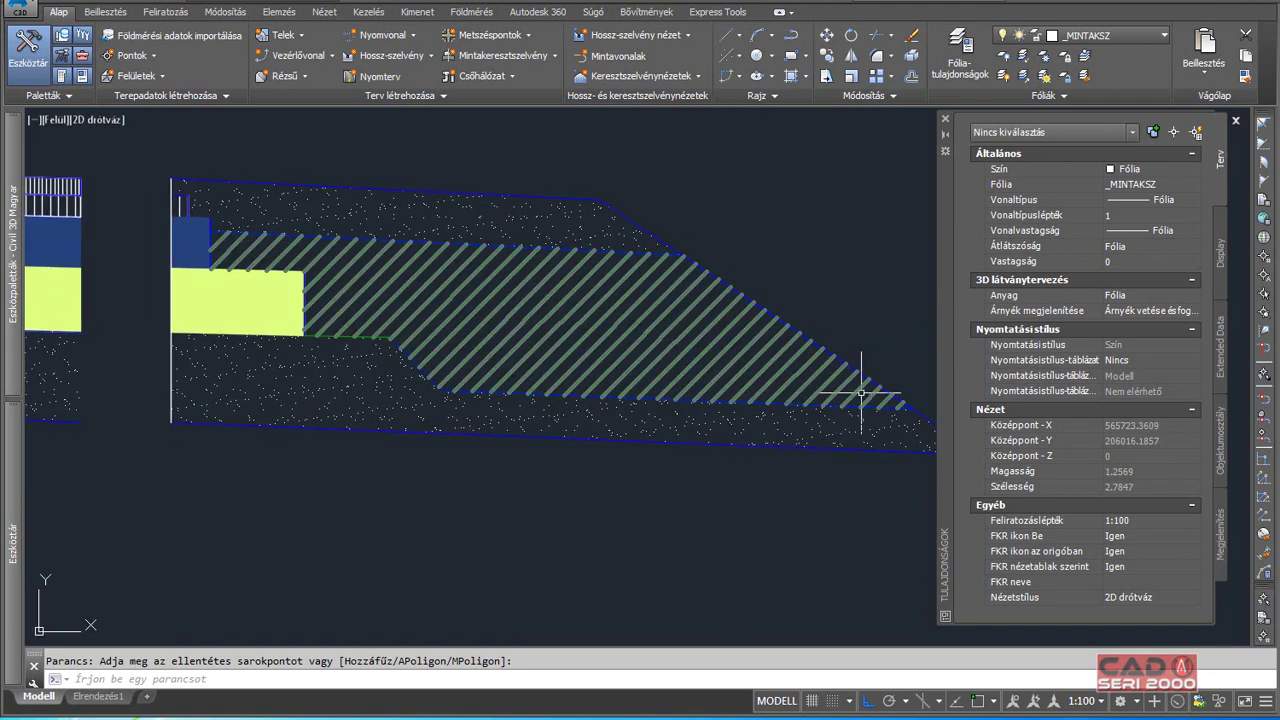
pyautogui.moveTo(857, 386); pyautogui.dragTo(843, 414, button='middle')
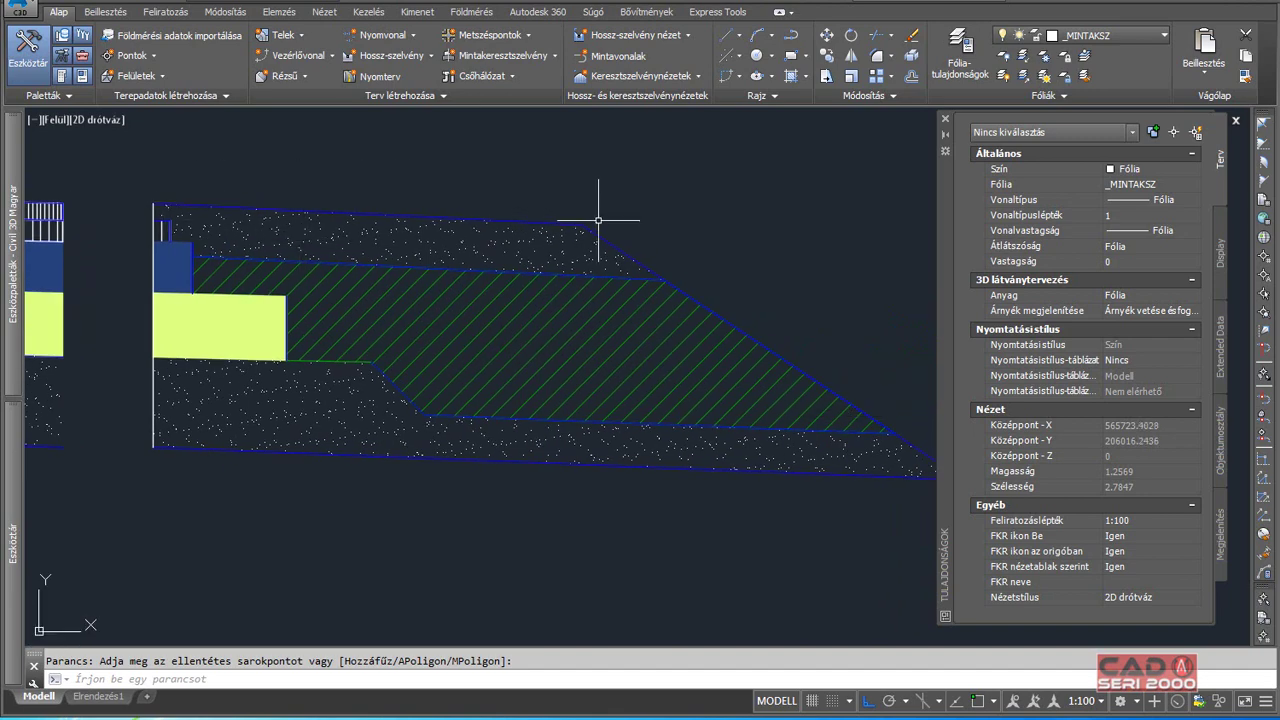
pyautogui.moveTo(369, 270); pyautogui.dragTo(496, 255, button='middle')
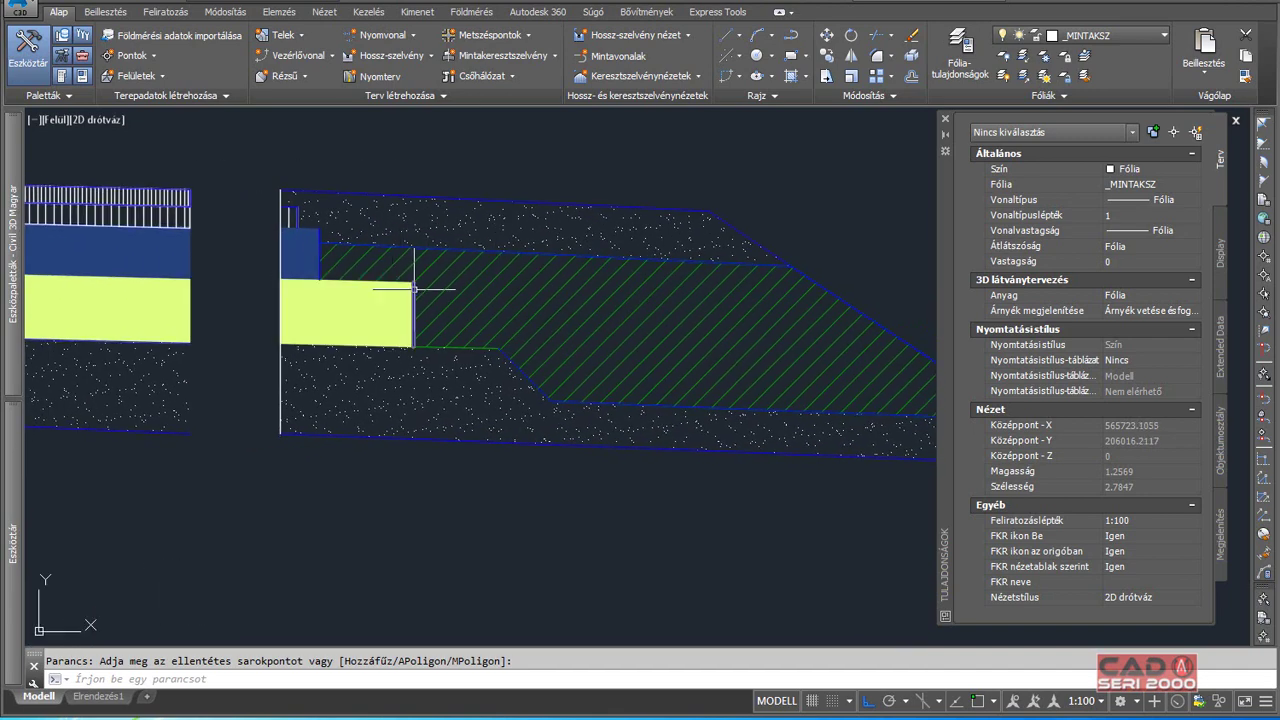
pyautogui.scroll(-2, 413, 271)
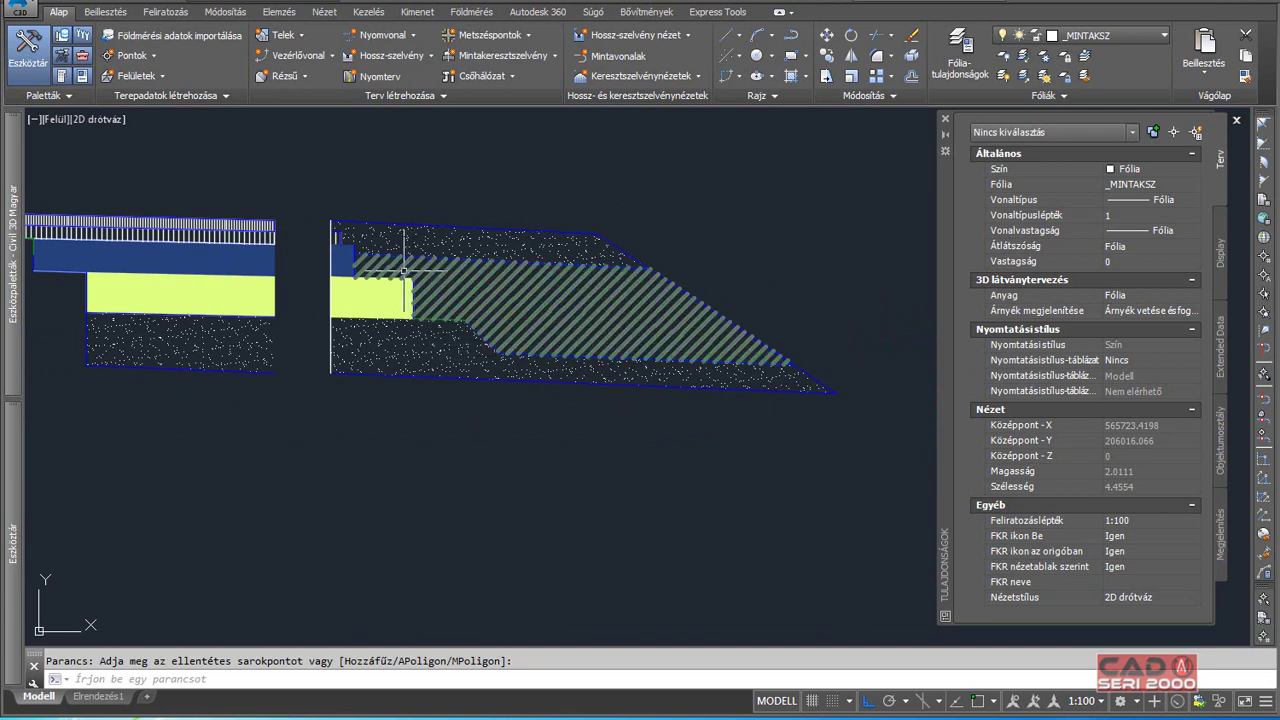
pyautogui.scroll(-5, 400, 231)
pyautogui.scroll(-3, 408, 243)
# Frame the four assemblies at the intersection and zoom into the lower-right assembly.
pyautogui.moveTo(386, 463)
pyautogui.mouseDown(button='middle')
pyautogui.moveTo(349, 277)
pyautogui.moveTo(519, 421)
pyautogui.mouseUp(button='middle')
pyautogui.scroll(3, 361, 260)
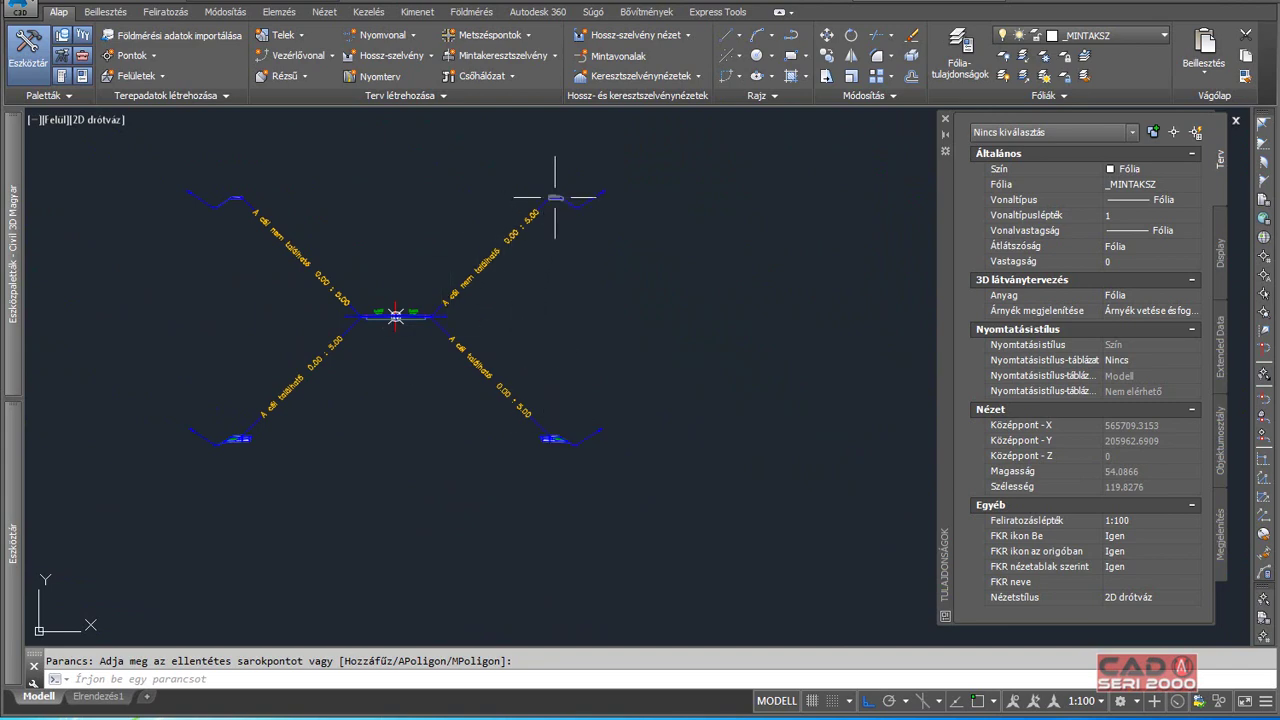
pyautogui.scroll(8, 573, 431)
pyautogui.scroll(5, 528, 434)
pyautogui.scroll(1, 603, 414)
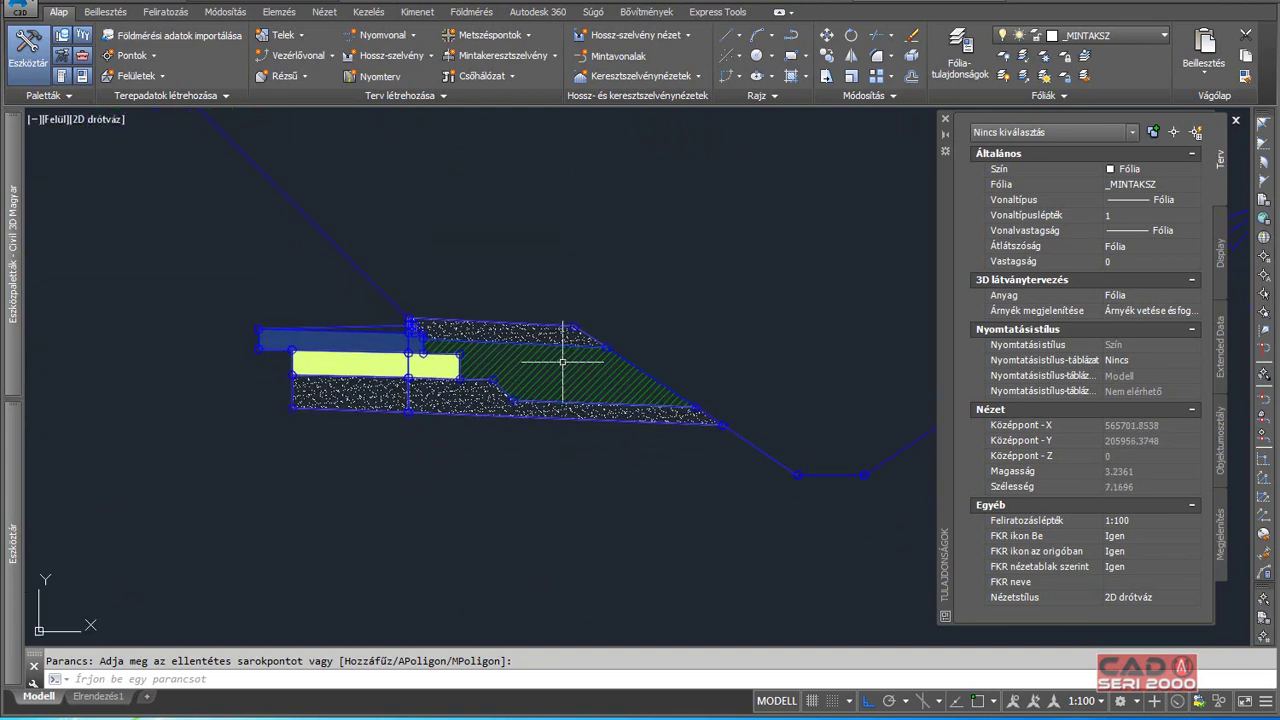
pyautogui.scroll(2, 571, 363)
pyautogui.scroll(-1, 515, 352)
# Select the PadkaBM1 shoulder to show its 1.00 m width, -5.00% slope, 0.12 m depth.
pyautogui.click(510, 295)
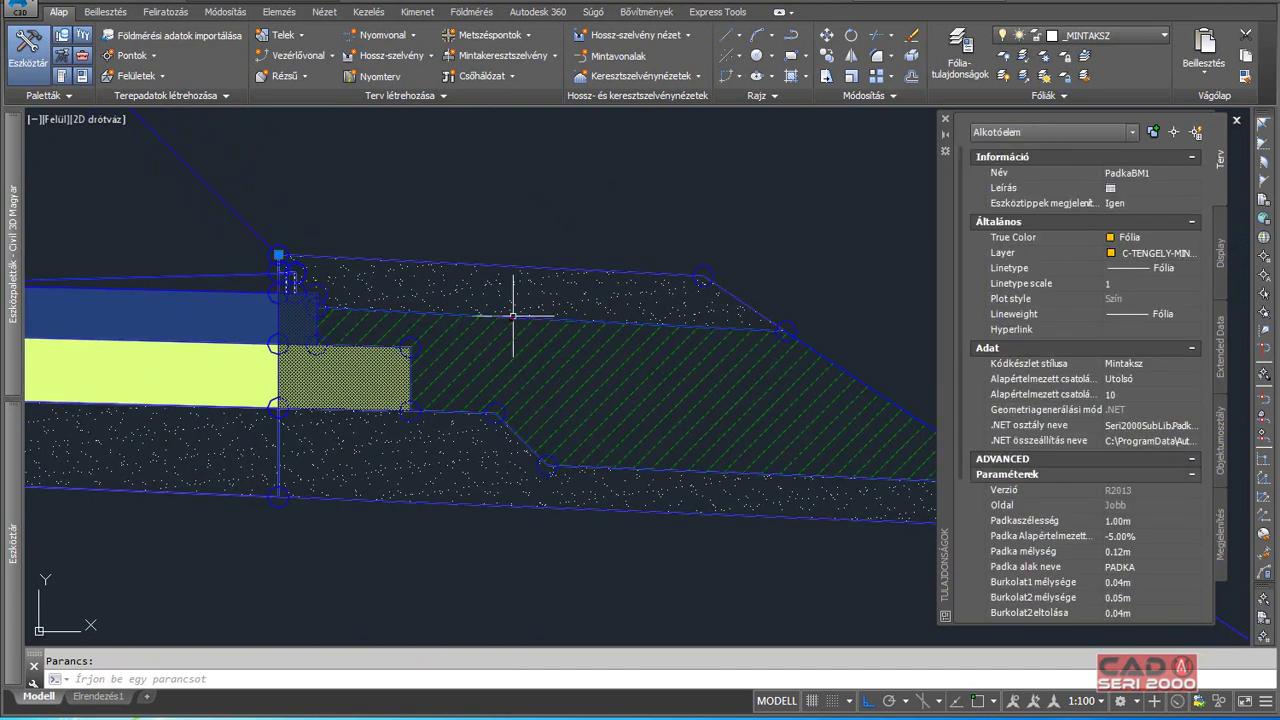
pyautogui.scroll(-1, 460, 284)
pyautogui.scroll(-2, 454, 289)
pyautogui.scroll(-1, 423, 294)
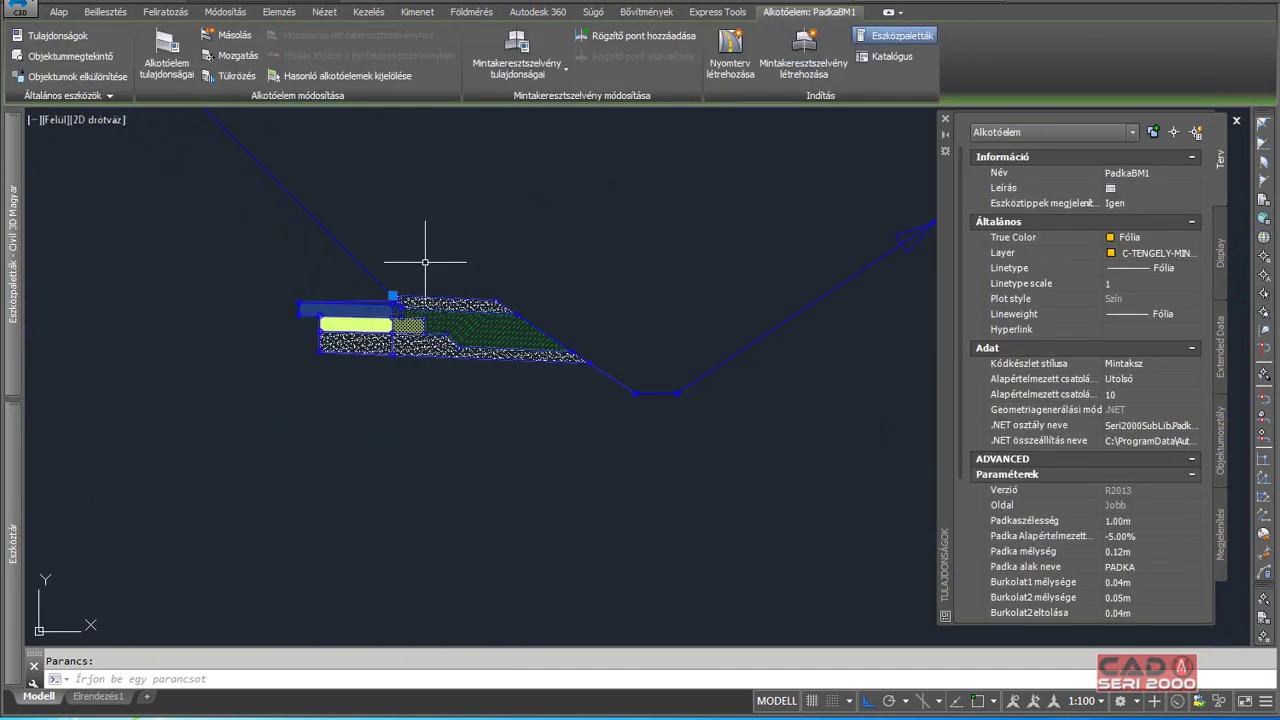
pyautogui.scroll(-2, 423, 271)
pyautogui.scroll(-1, 391, 303)
pyautogui.scroll(-2, 495, 409)
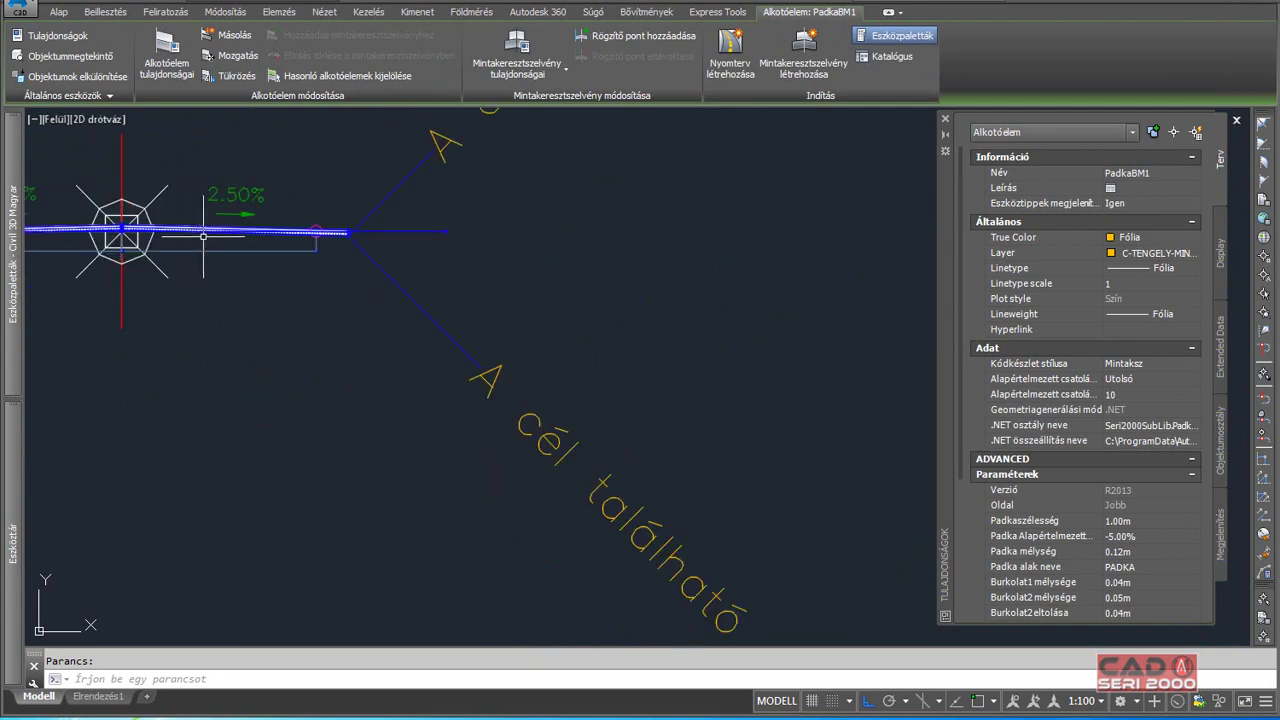
# Frame the whole pavement subassembly stack and deselect PadkaBM1.
pyautogui.moveTo(491, 428); pyautogui.dragTo(516, 347, button='middle')
pyautogui.scroll(2, 434, 357)
pyautogui.scroll(3, 543, 400)
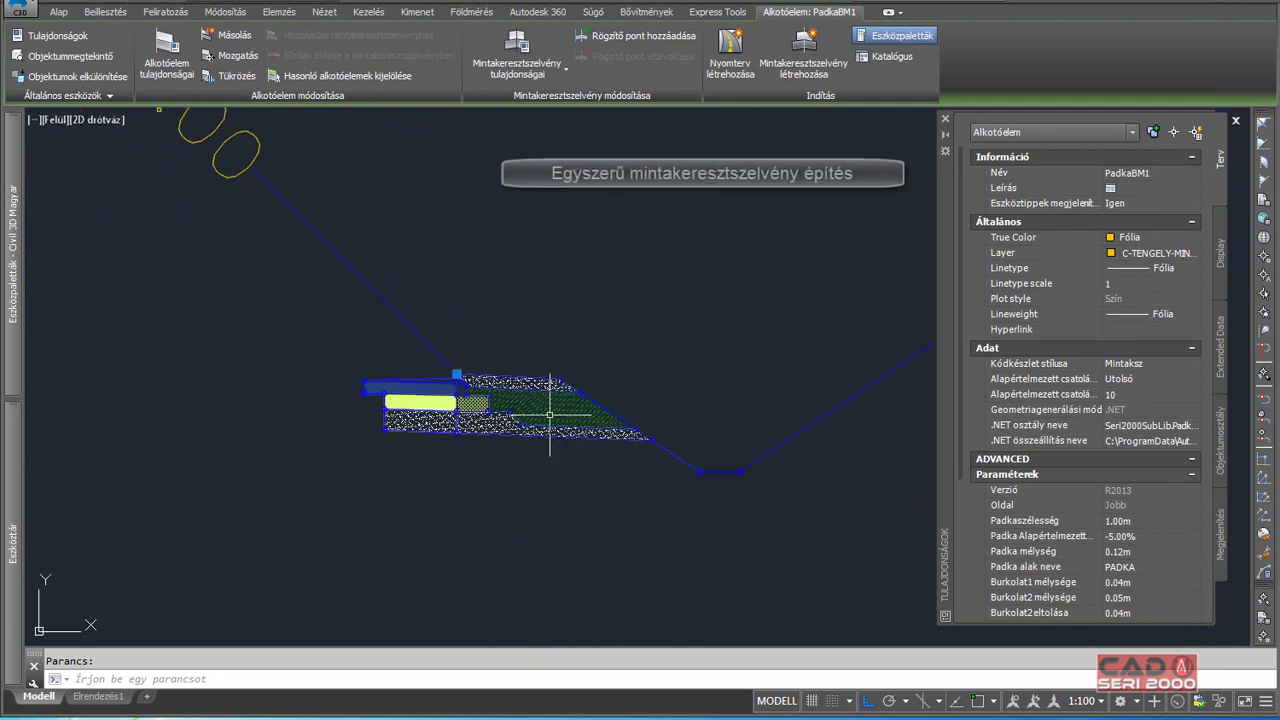
pyautogui.scroll(1, 486, 397)
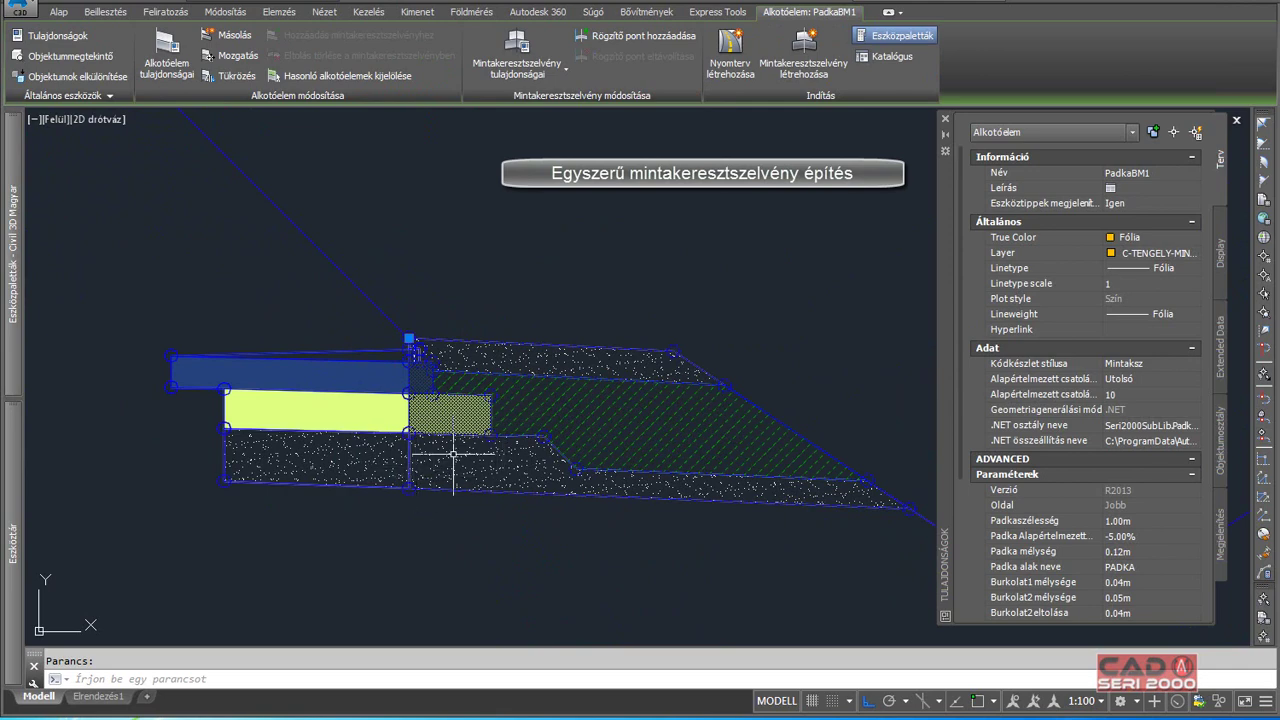
pyautogui.press('Escape')
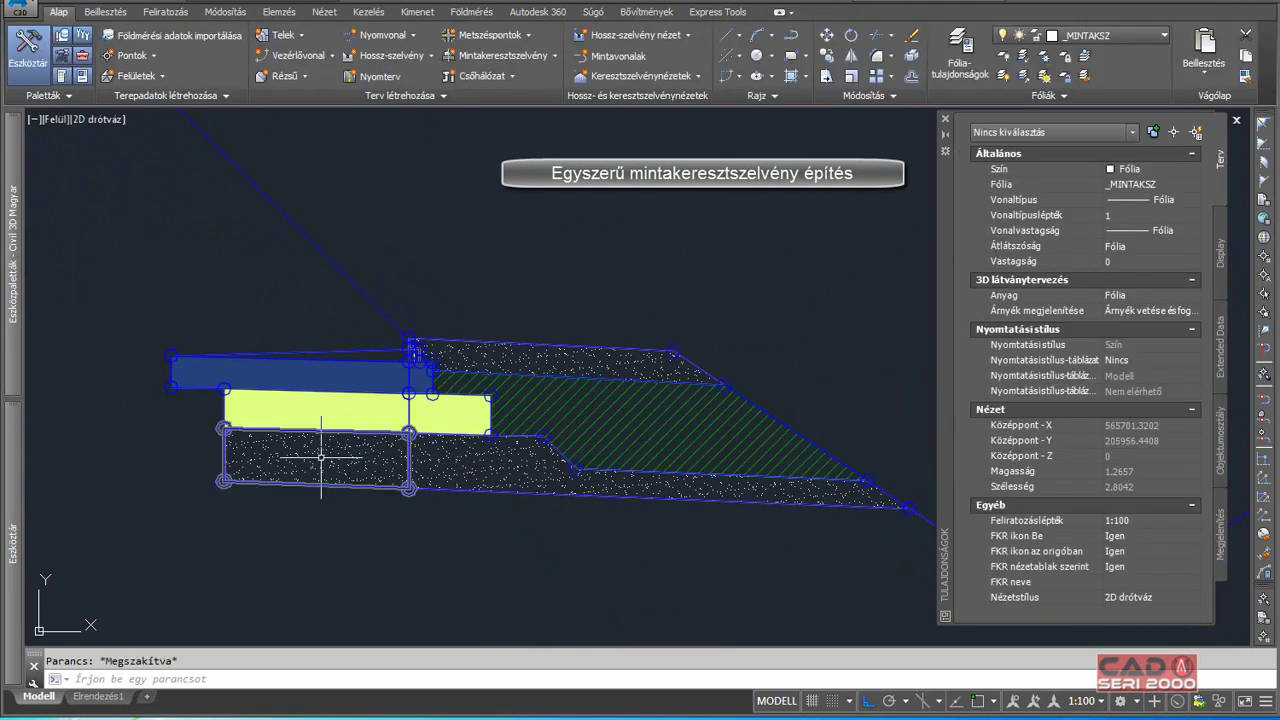
# Select JOBB_FAGYVEDO and show its parameters: 0.70 m width, 0.20 m thickness, -4.00% edge slope.
pyautogui.click(313, 485)
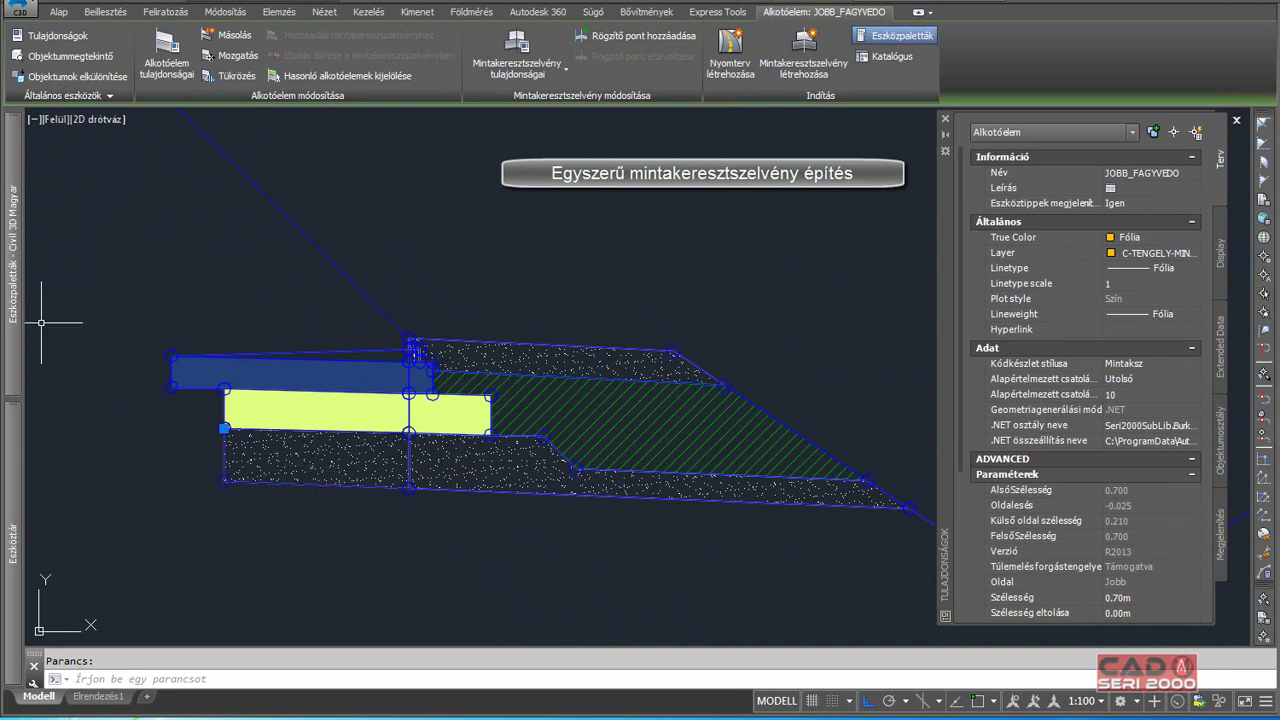
pyautogui.moveTo(12, 255)
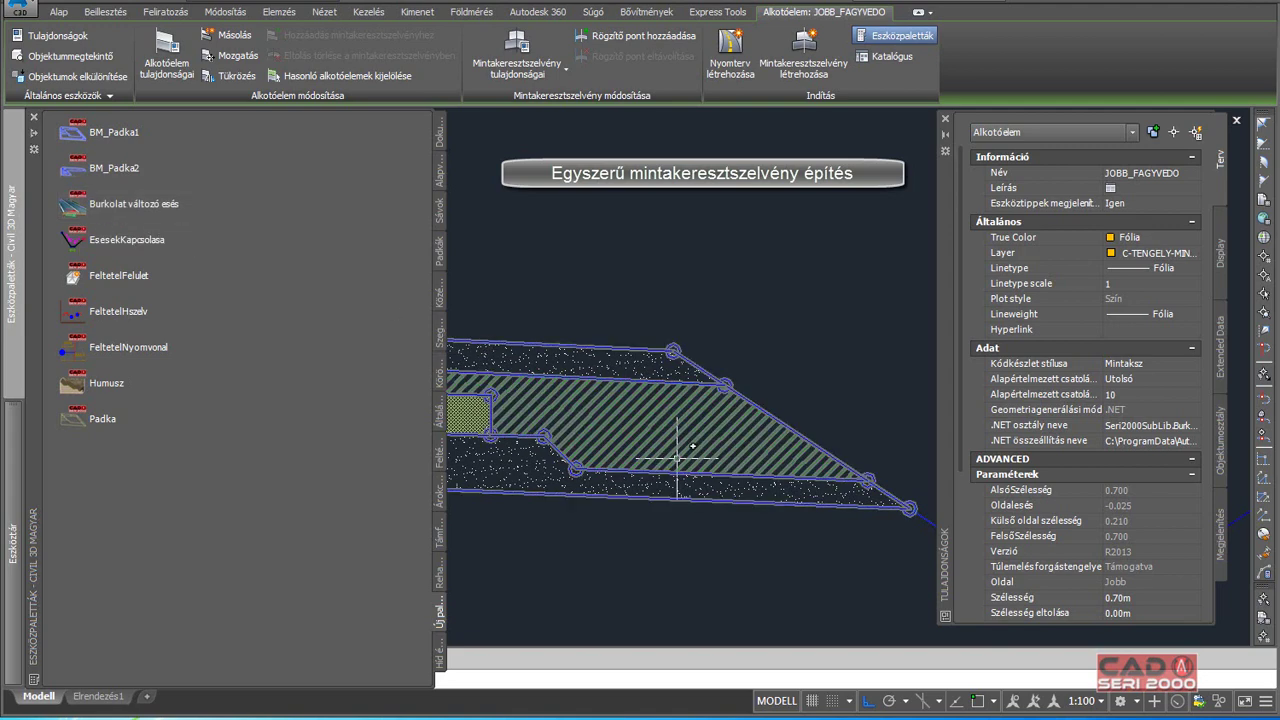
pyautogui.moveTo(968, 363); pyautogui.dragTo(969, 537)
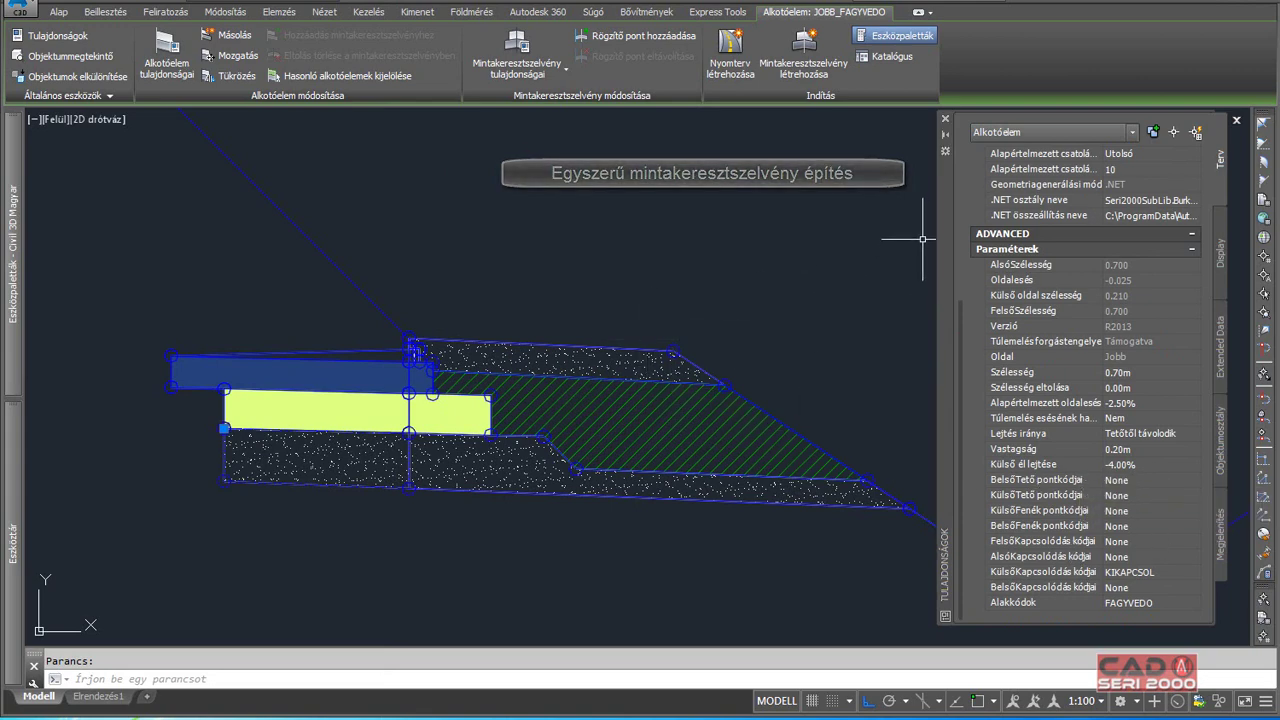
pyautogui.scroll(-4, 663, 286)
pyautogui.scroll(4, 618, 339)
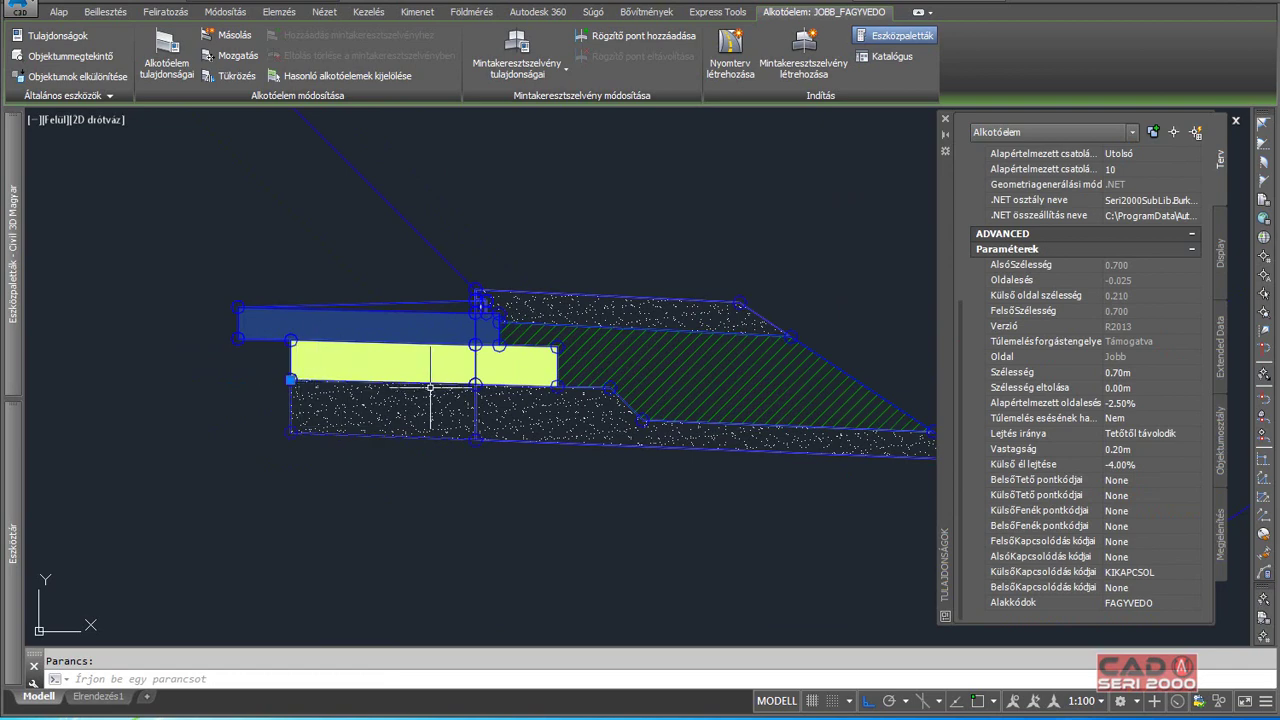
pyautogui.scroll(-2, 320, 390)
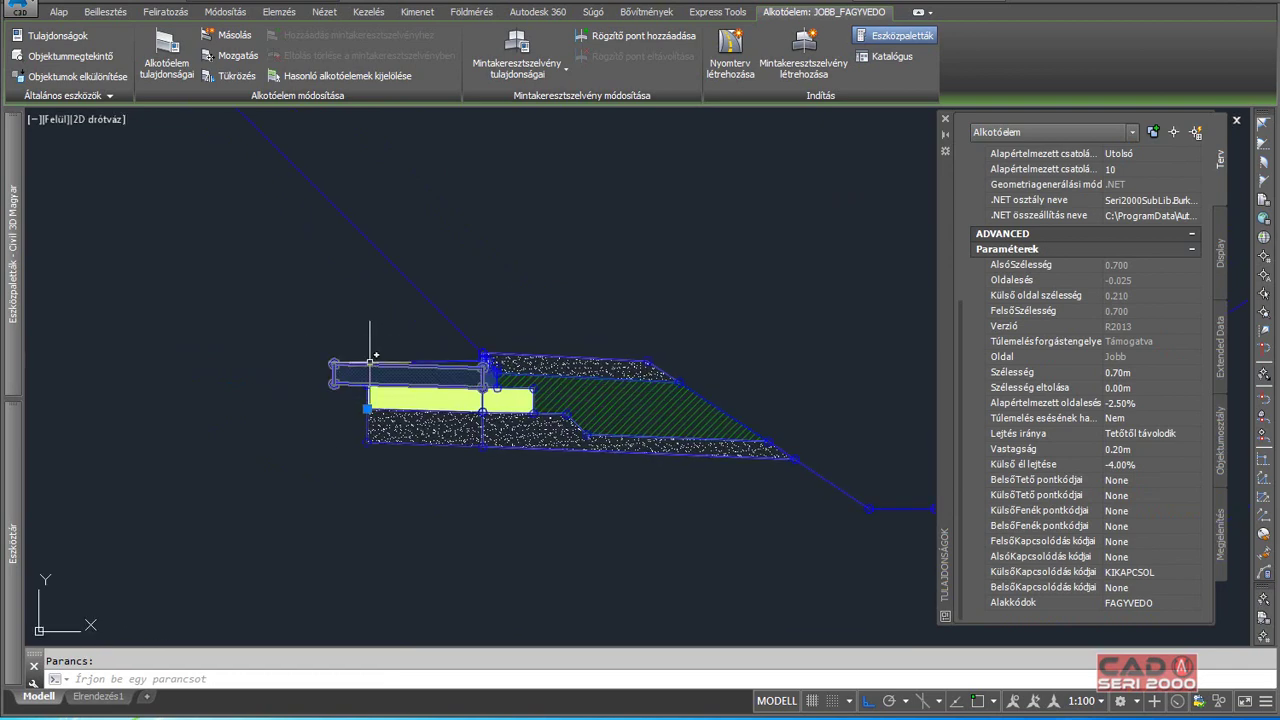
pyautogui.scroll(4, 365, 408)
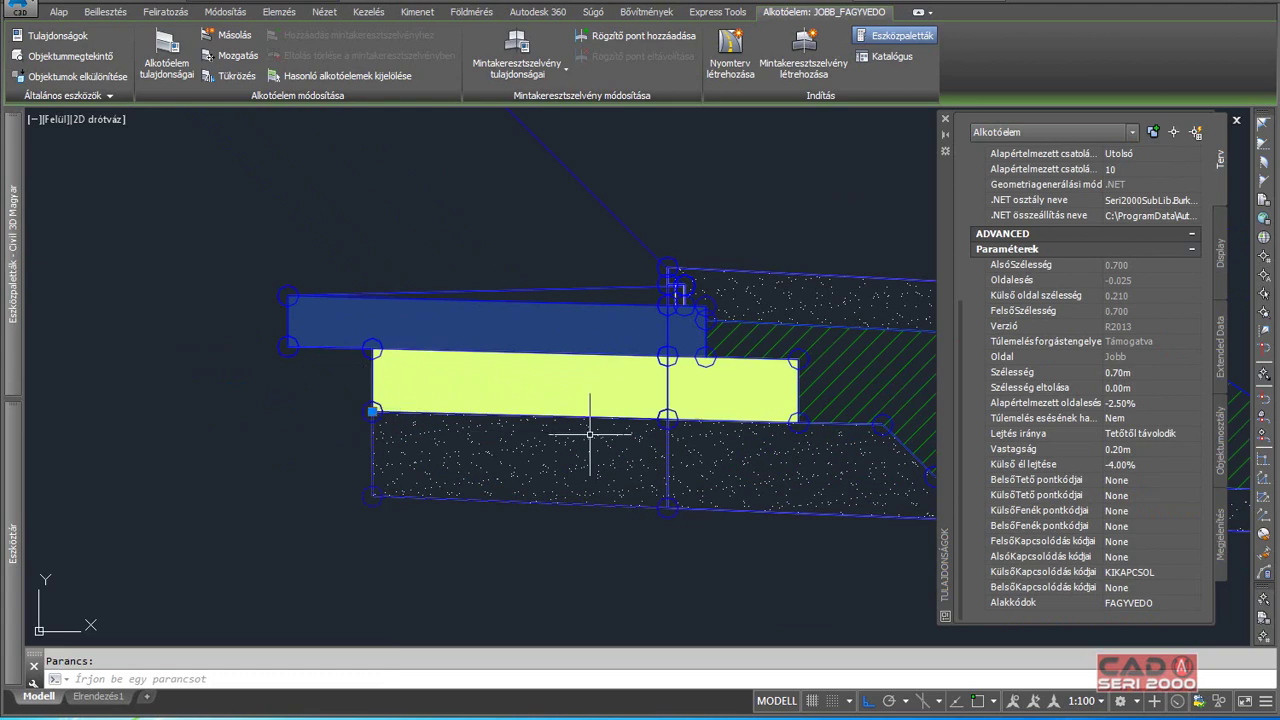
pyautogui.moveTo(590, 434); pyautogui.dragTo(436, 391, button='middle')
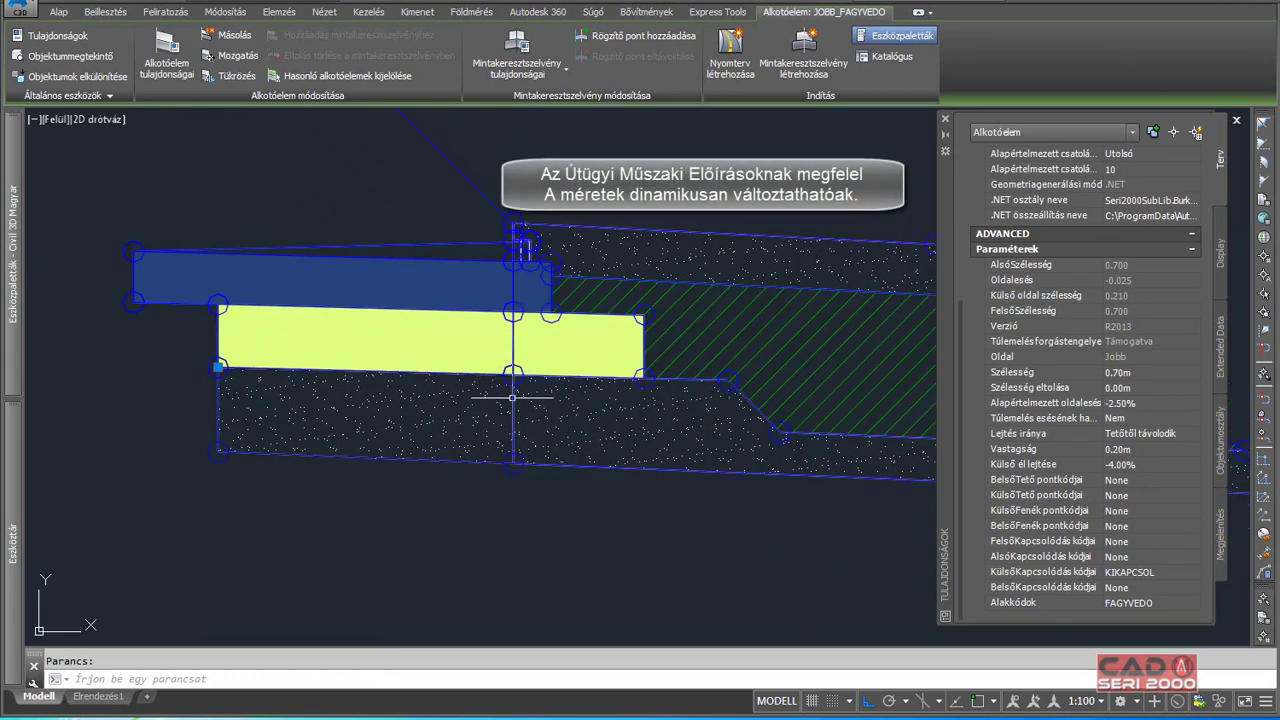
# Follow the pavement layers to the hatched shoulder area and deselect JOBB_FAGYVEDO.
pyautogui.scroll(-3, 371, 337)
pyautogui.scroll(1, 350, 315)
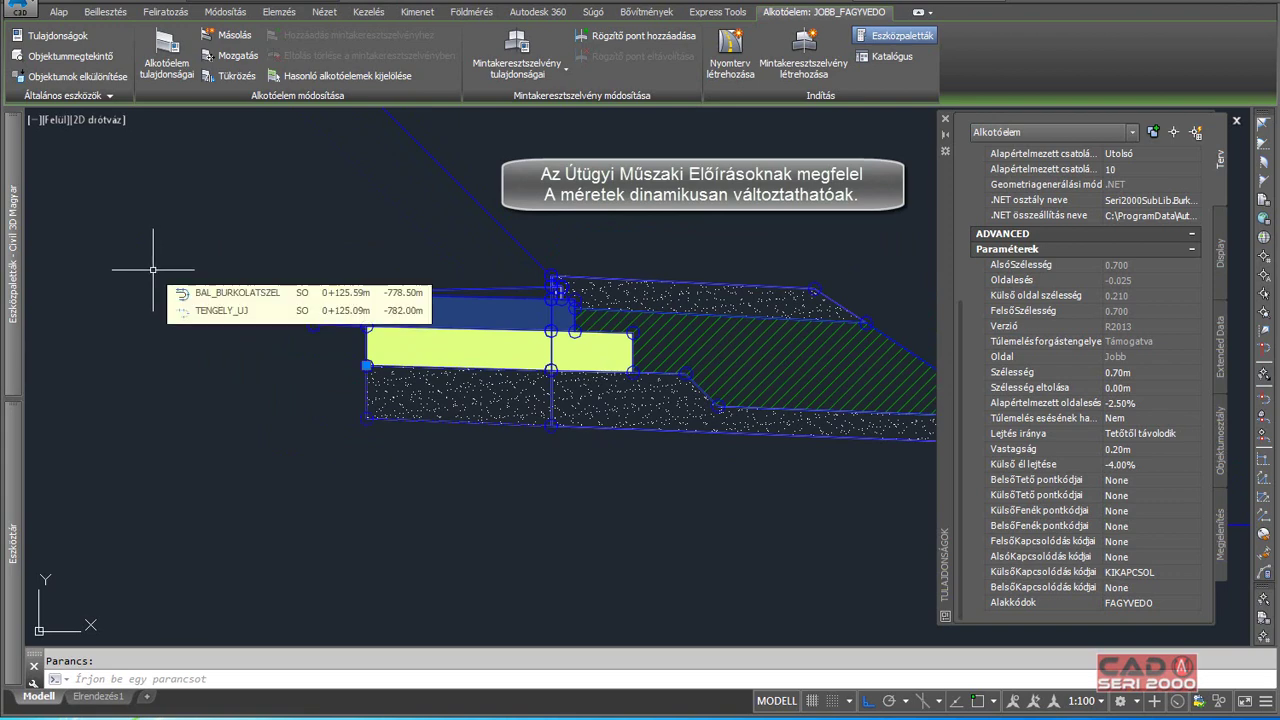
pyautogui.moveTo(625, 333); pyautogui.dragTo(498, 311, button='middle')
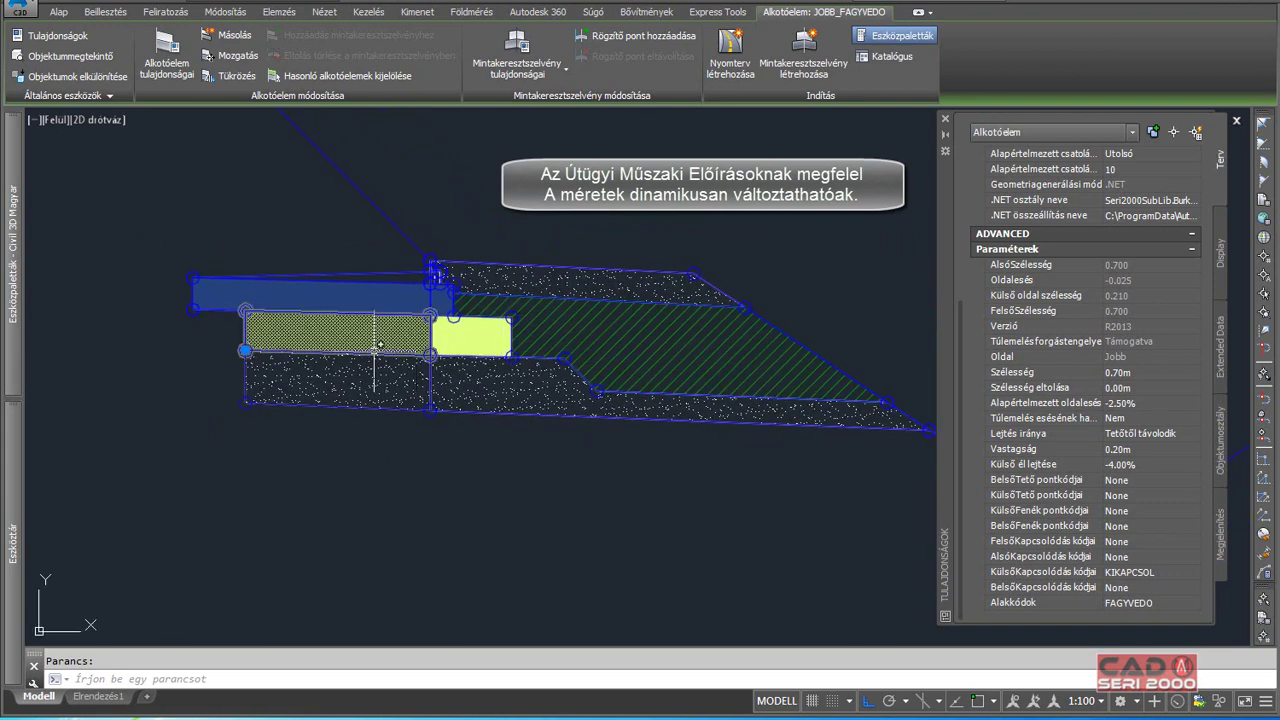
pyautogui.scroll(2, 424, 357)
pyautogui.moveTo(535, 375); pyautogui.dragTo(418, 368, button='middle')
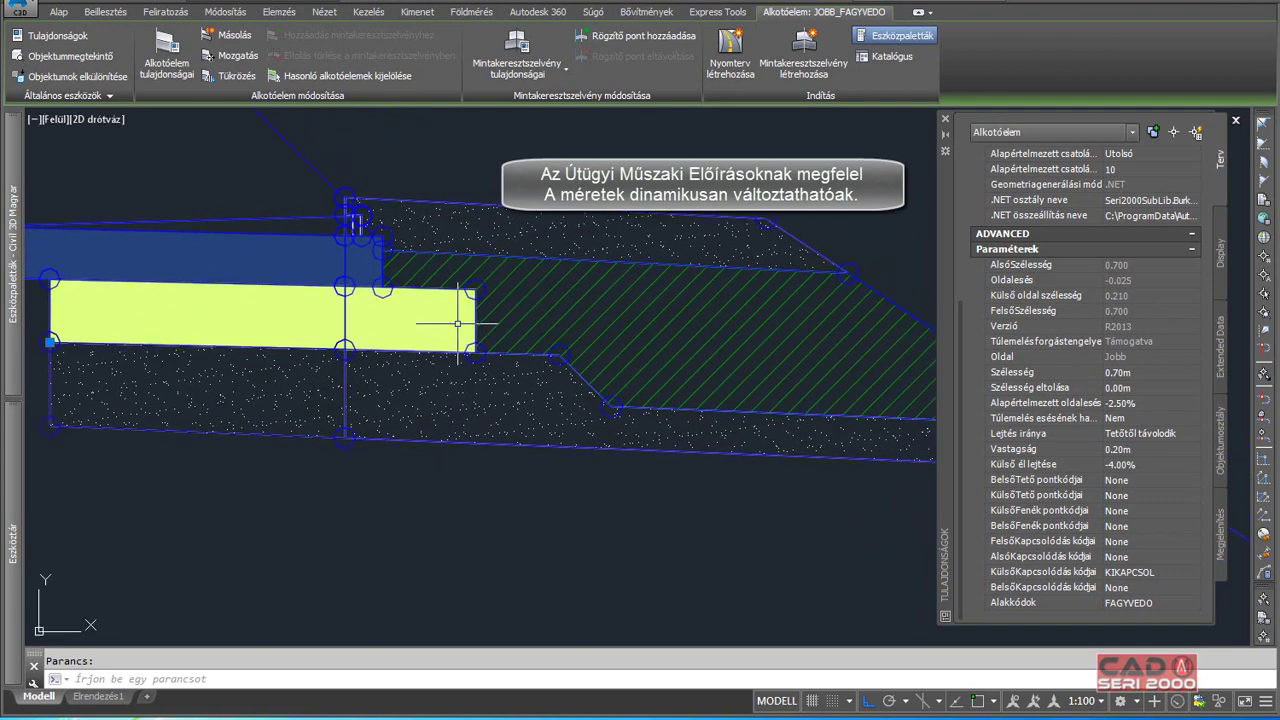
pyautogui.press('Escape')
# Review the PadkaBM1 shoulder, deselect it, and zoom out to the assemblies and section sheets.
pyautogui.click(541, 262)
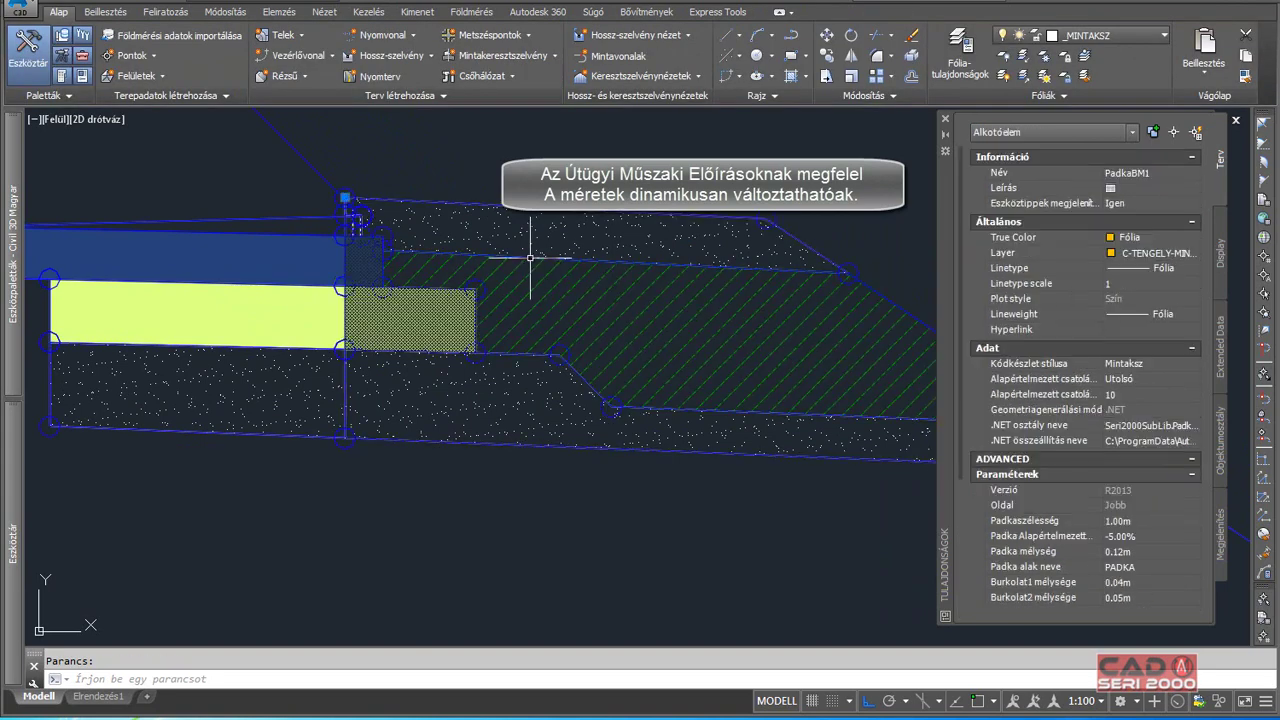
pyautogui.scroll(2, 336, 341)
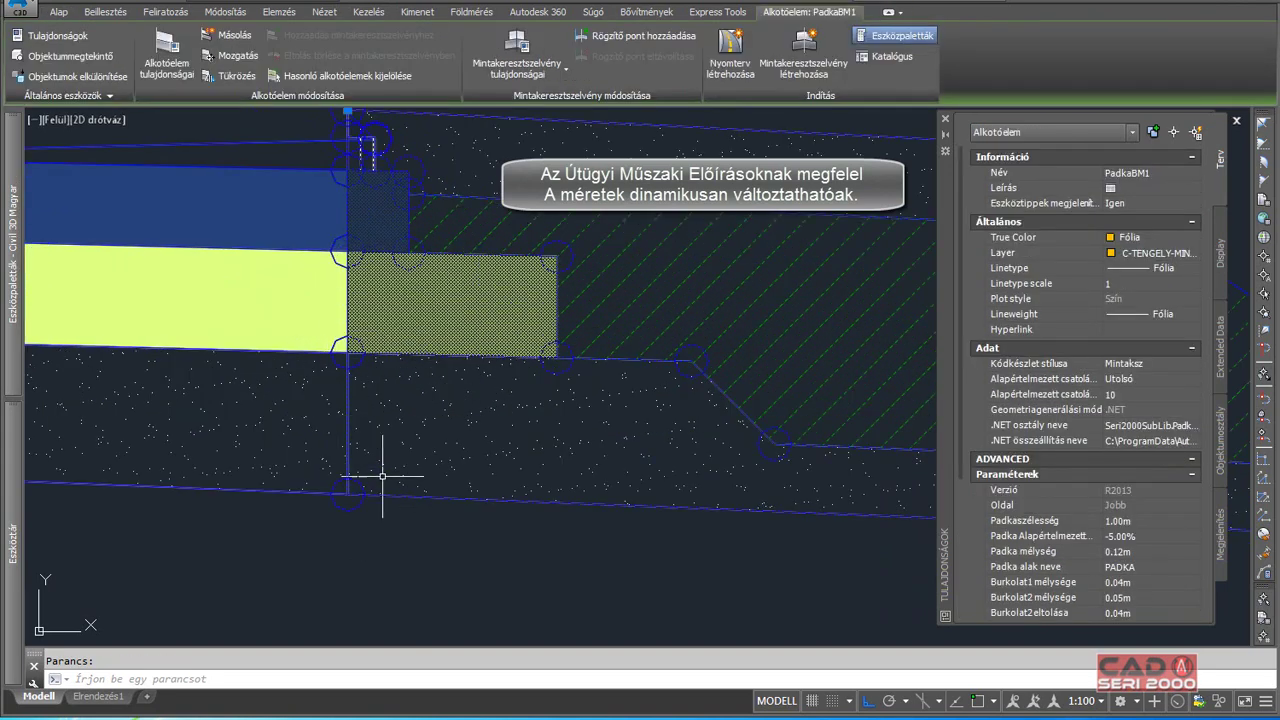
pyautogui.scroll(2, 349, 349)
pyautogui.scroll(-2, 347, 353)
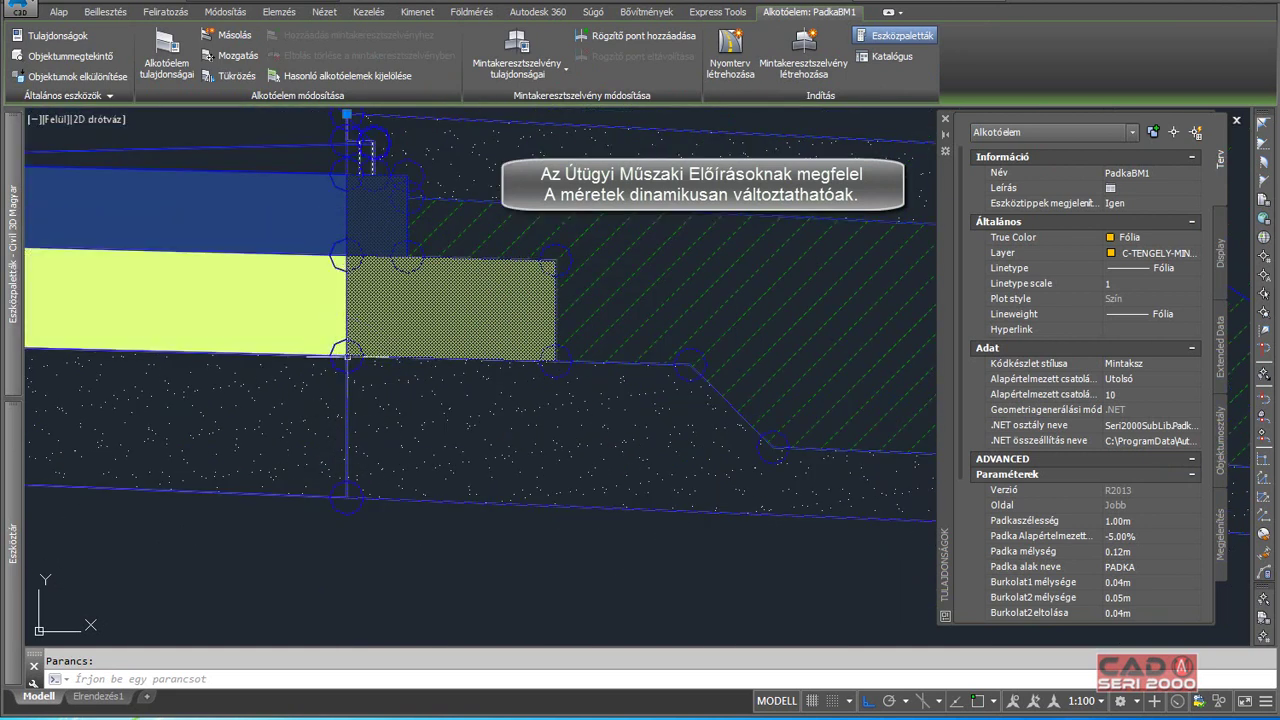
pyautogui.scroll(-5, 345, 352)
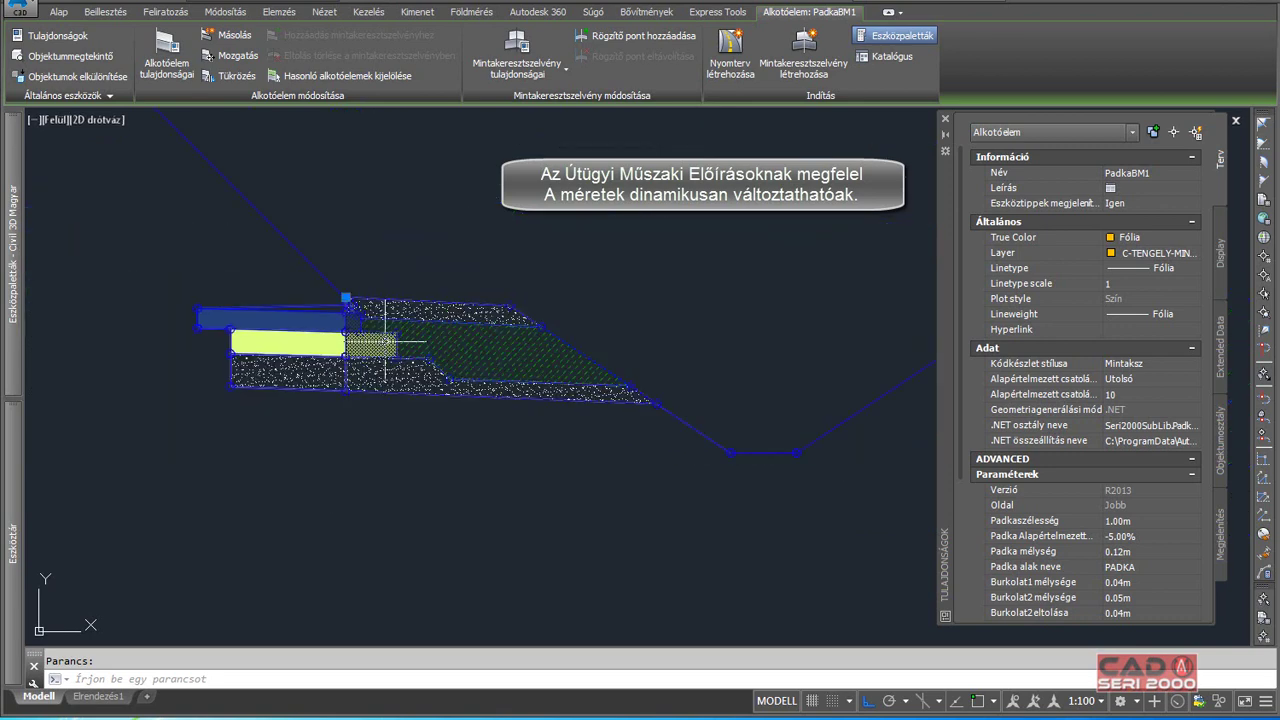
pyautogui.press('Escape')
pyautogui.scroll(-3, 386, 343)
pyautogui.scroll(-3, 388, 344)
pyautogui.scroll(-3, 391, 345)
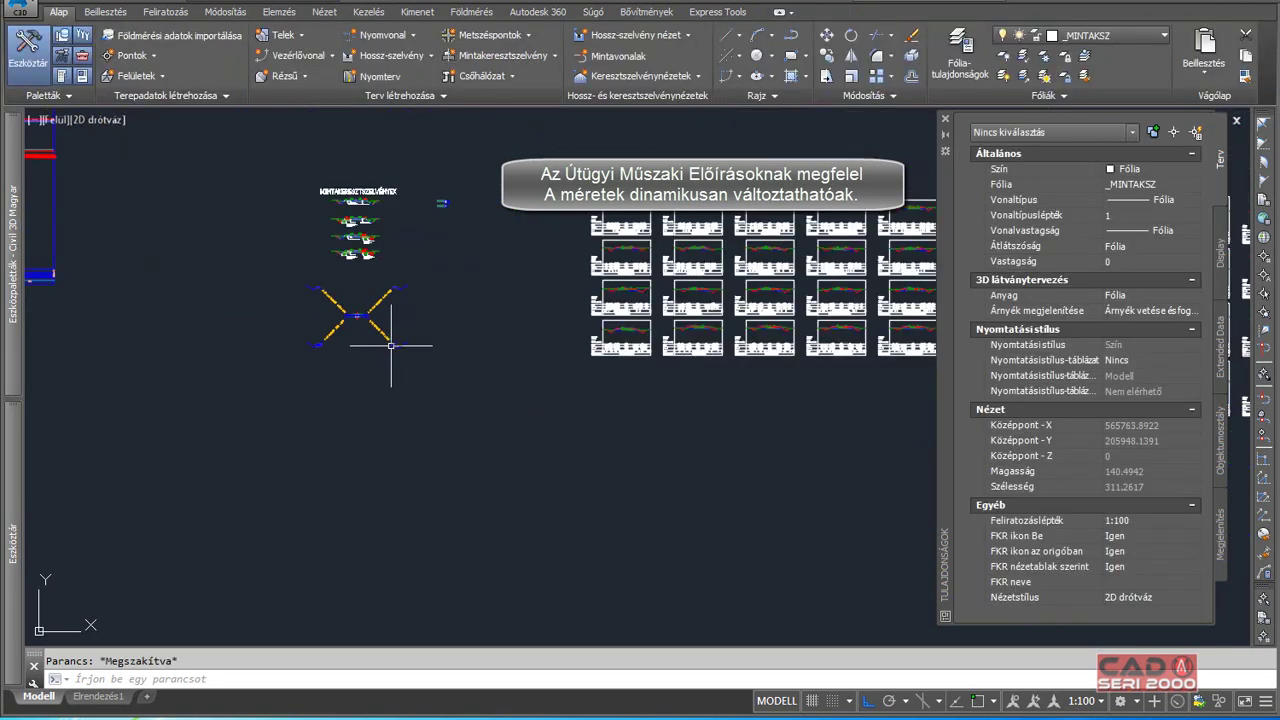
pyautogui.scroll(2, 720, 298)
pyautogui.scroll(6, 690, 300)
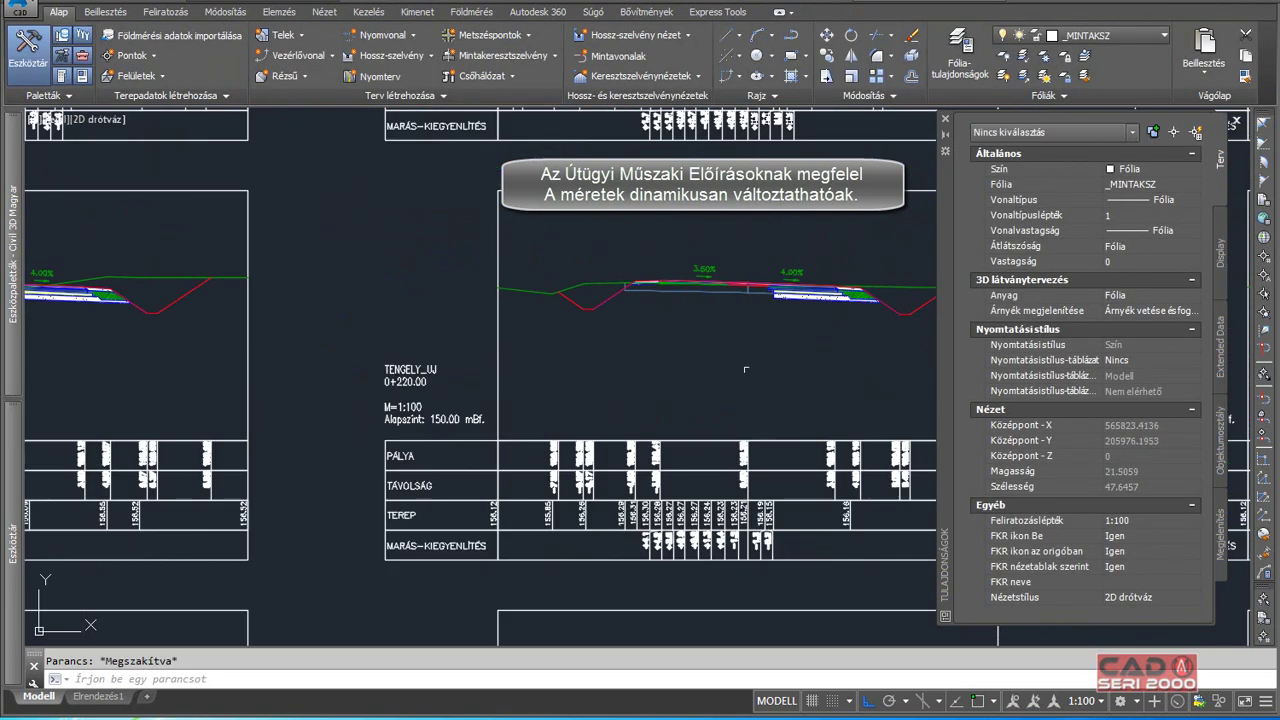
pyautogui.scroll(4, 600, 290)
pyautogui.scroll(5, 591, 343)
pyautogui.scroll(3, 591, 343)
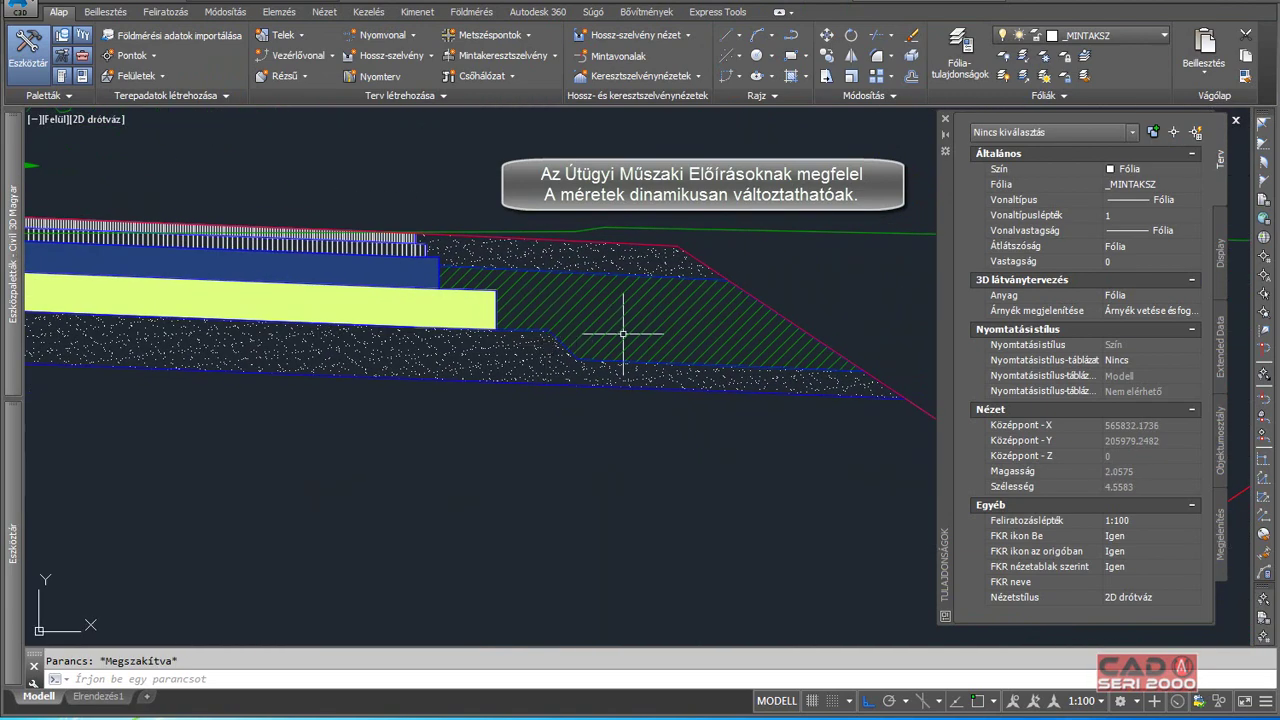
pyautogui.scroll(-2, 623, 334)
pyautogui.scroll(2, 409, 377)
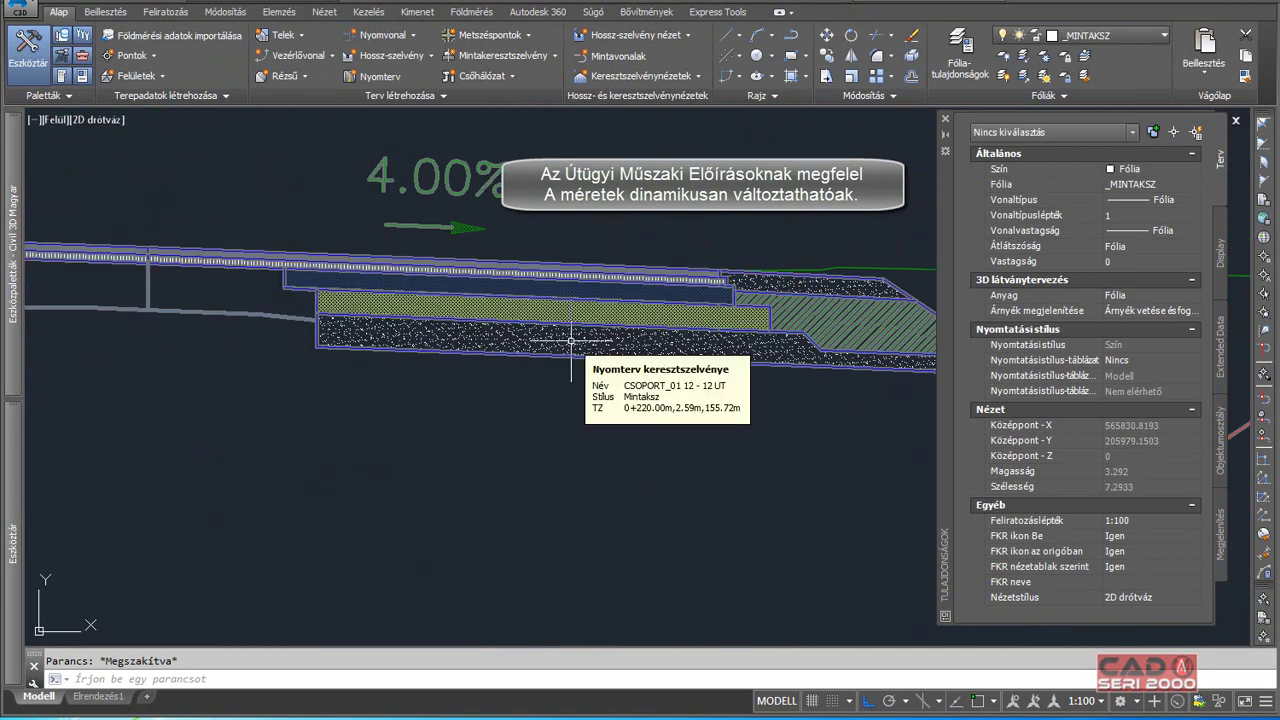
pyautogui.moveTo(718, 352); pyautogui.dragTo(500, 352, button='middle')
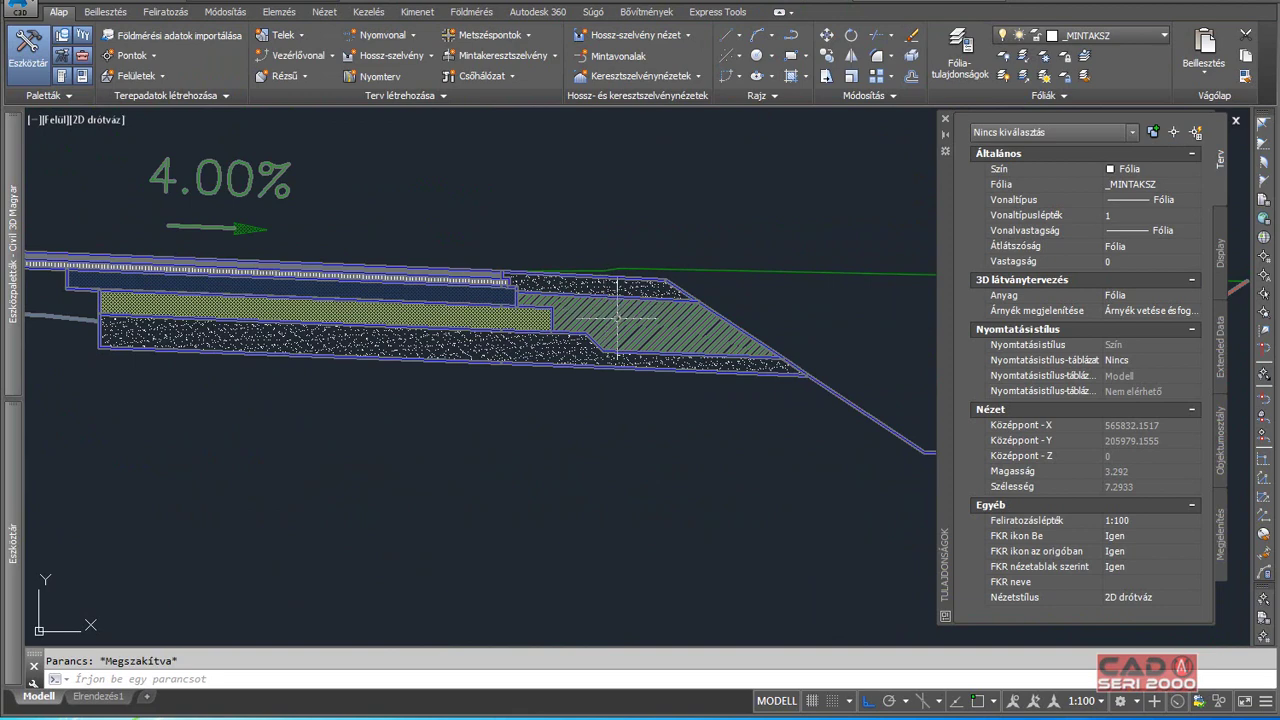
pyautogui.scroll(-4, 566, 282)
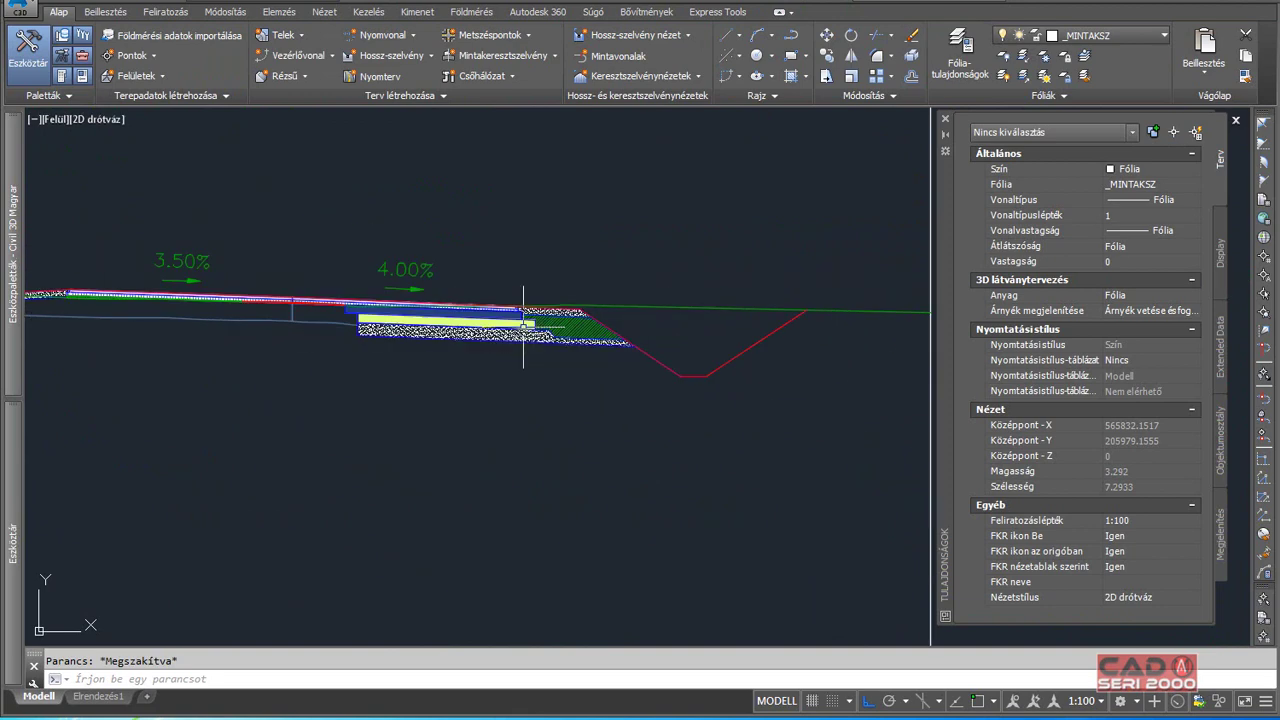
pyautogui.scroll(-6, 523, 349)
pyautogui.scroll(-4, 517, 300)
pyautogui.scroll(3, 557, 371)
pyautogui.scroll(5, 543, 301)
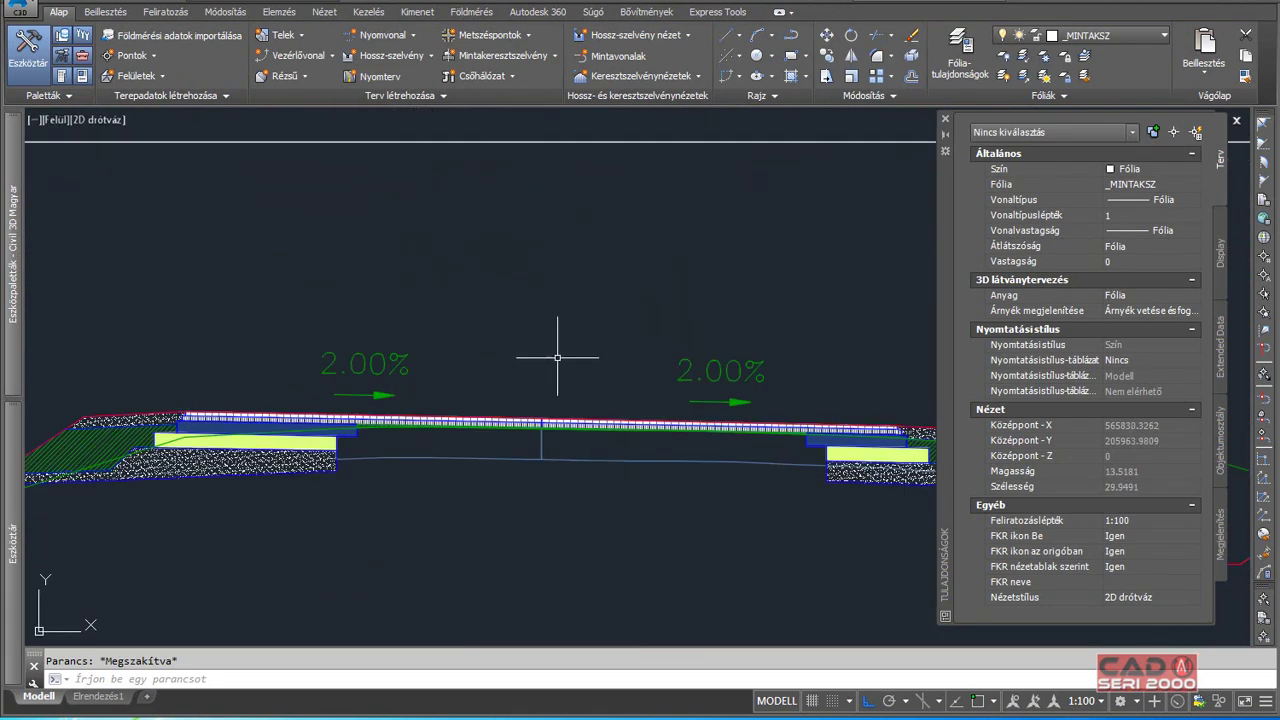
pyautogui.moveTo(557, 357); pyautogui.dragTo(263, 334, button='middle')
pyautogui.scroll(2, 517, 356)
pyautogui.scroll(-1, 517, 356)
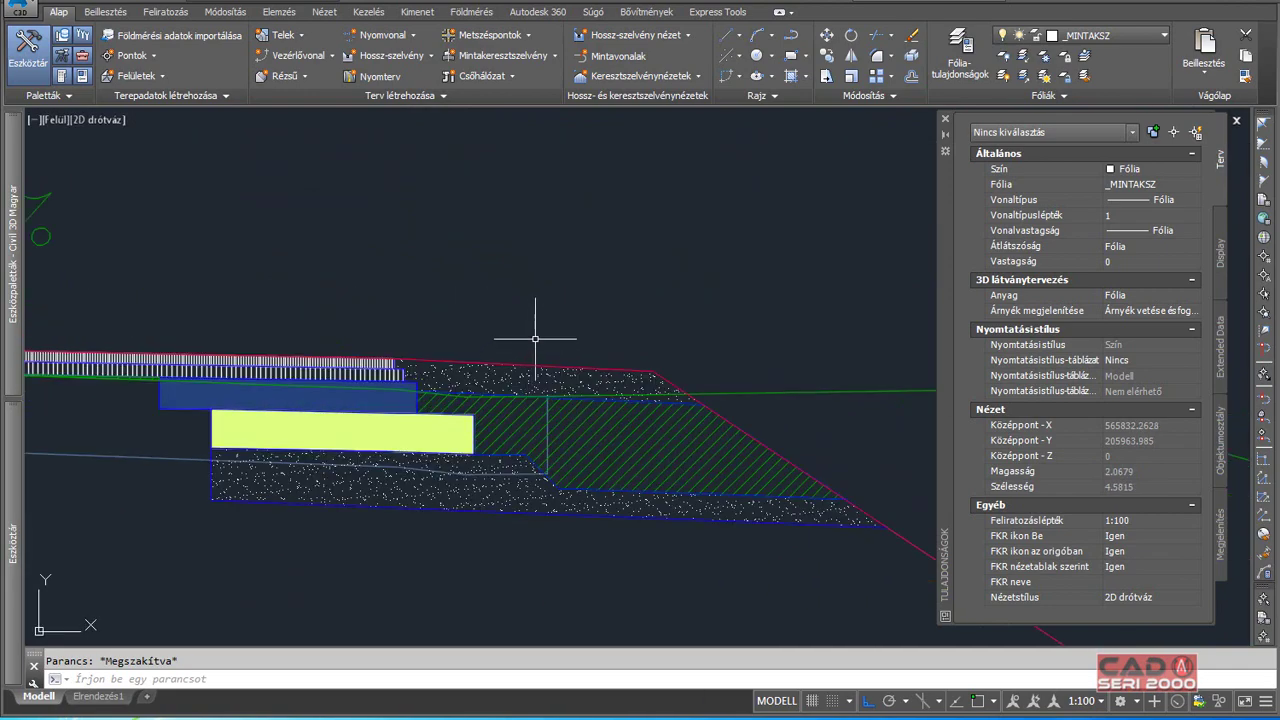
pyautogui.scroll(-2, 531, 337)
pyautogui.scroll(-2, 529, 357)
pyautogui.scroll(-2, 543, 357)
pyautogui.scroll(1, 586, 400)
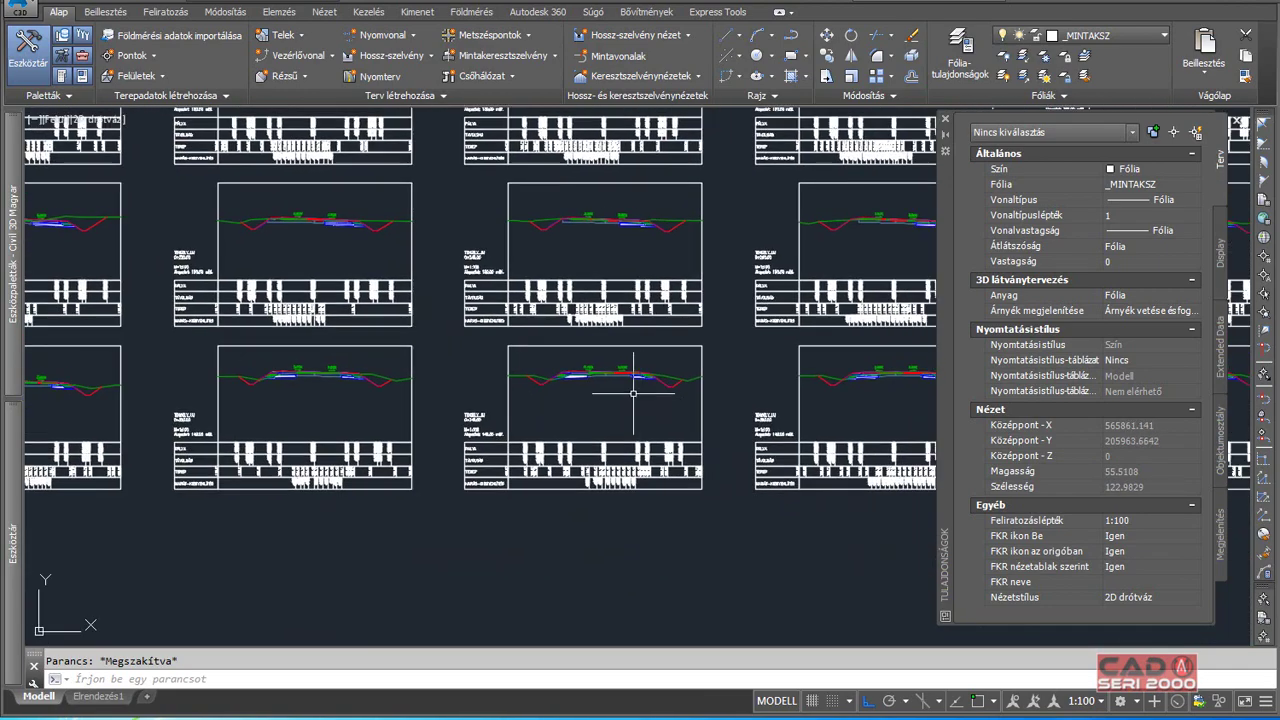
pyautogui.scroll(4, 643, 357)
pyautogui.scroll(-4, 571, 429)
pyautogui.scroll(-1, 484, 399)
pyautogui.scroll(4, 484, 399)
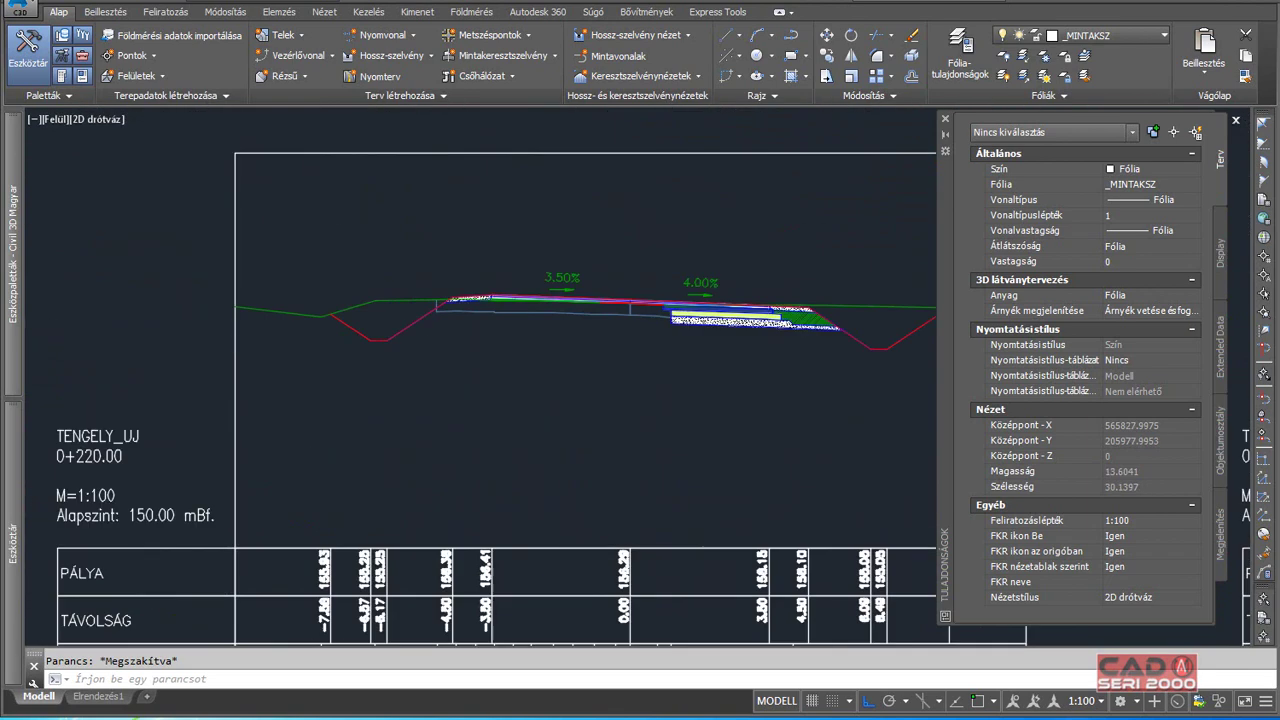
pyautogui.scroll(3, 472, 289)
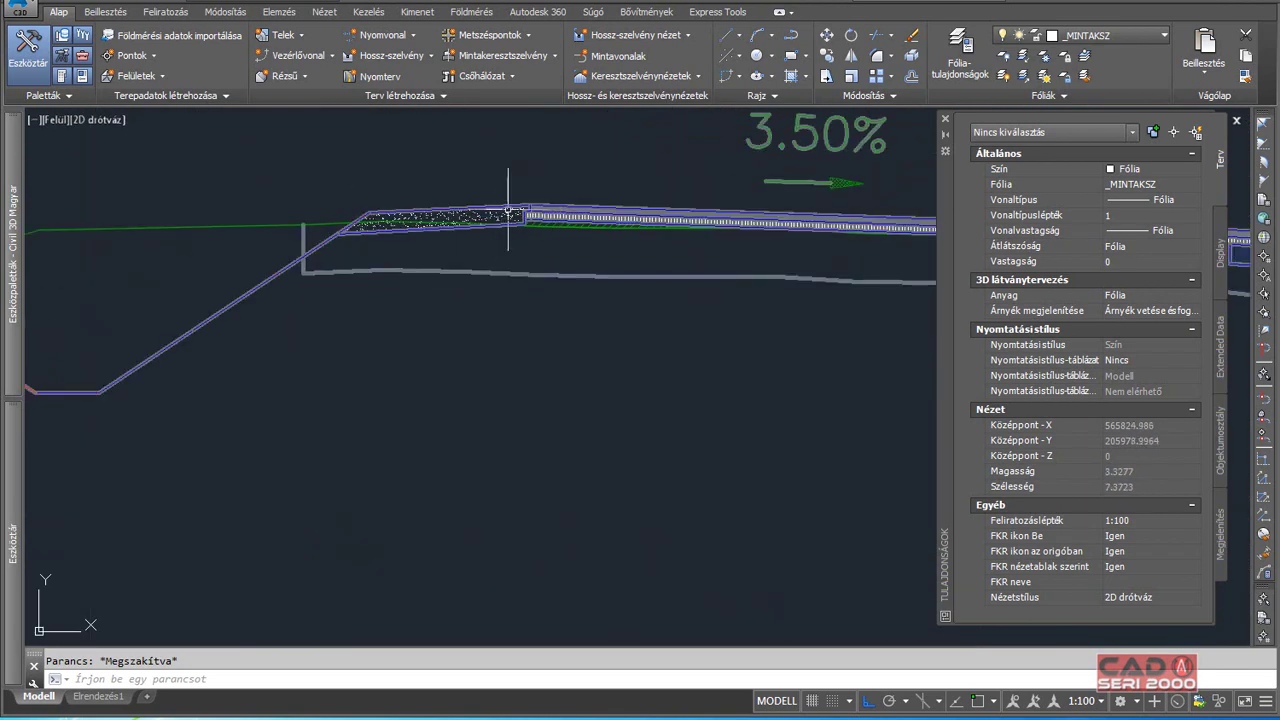
pyautogui.scroll(-6, 623, 306)
pyautogui.scroll(2, 412, 433)
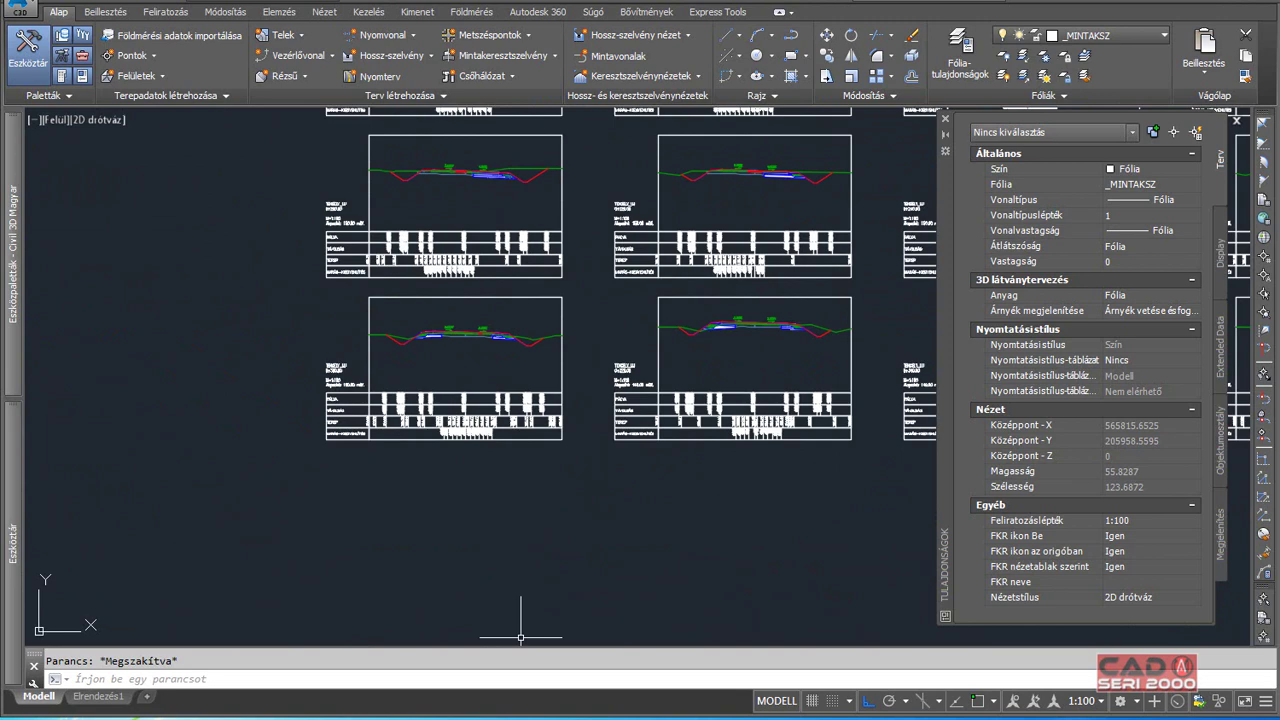
pyautogui.click(466, 509)
pyautogui.scroll(4, 436, 325)
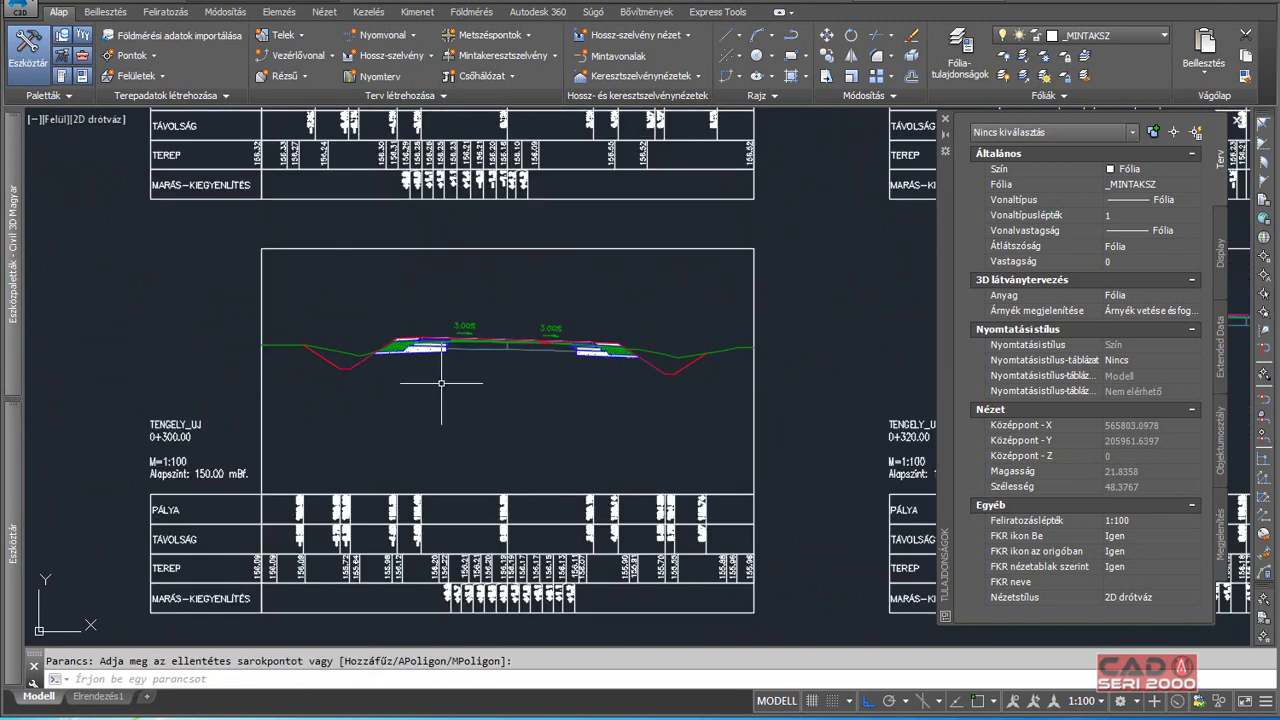
pyautogui.scroll(2, 441, 383)
pyautogui.scroll(2, 446, 366)
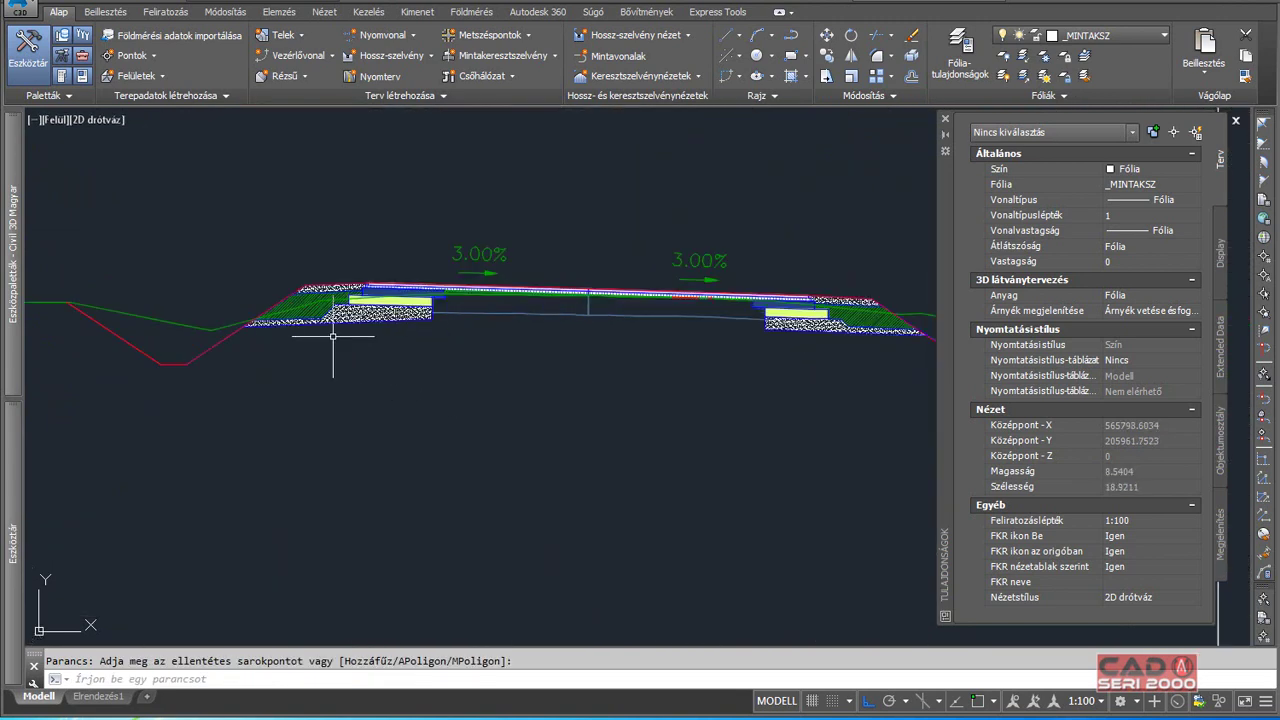
pyautogui.scroll(-2, 333, 336)
pyautogui.scroll(4, 350, 312)
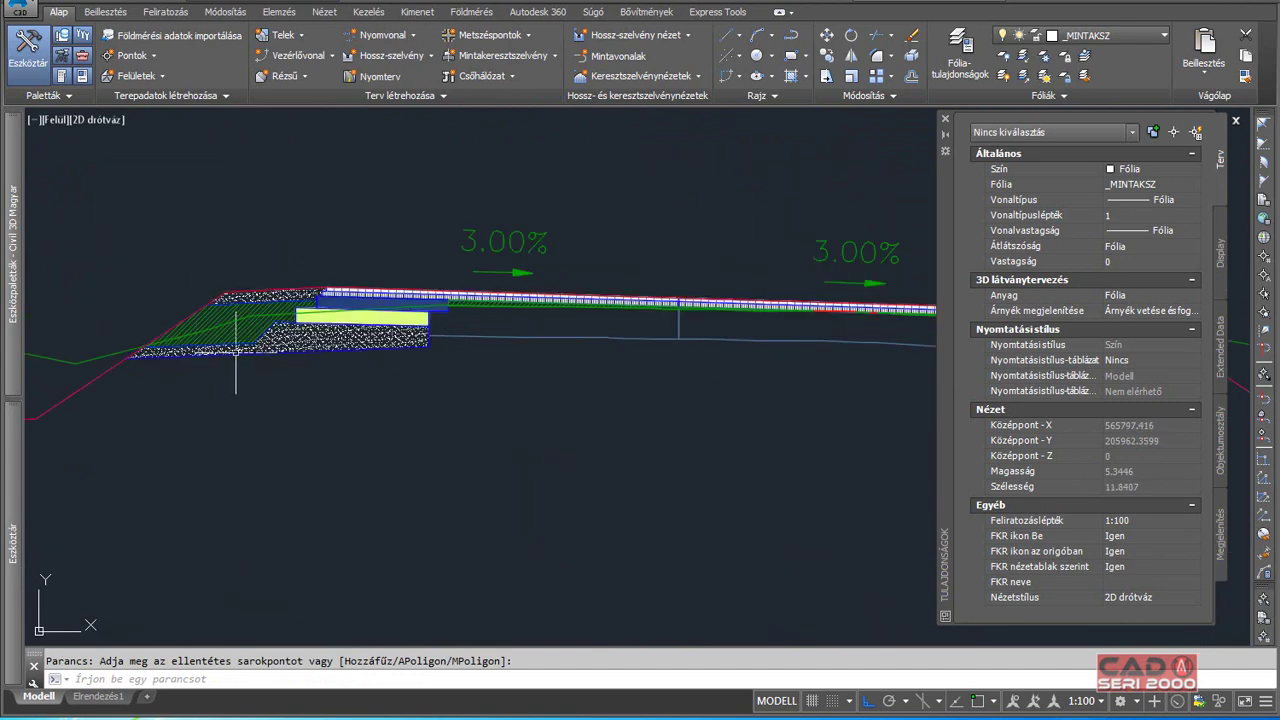
pyautogui.scroll(-2, 350, 312)
pyautogui.scroll(-4, 350, 312)
pyautogui.scroll(2, 368, 298)
pyautogui.scroll(-1, 408, 360)
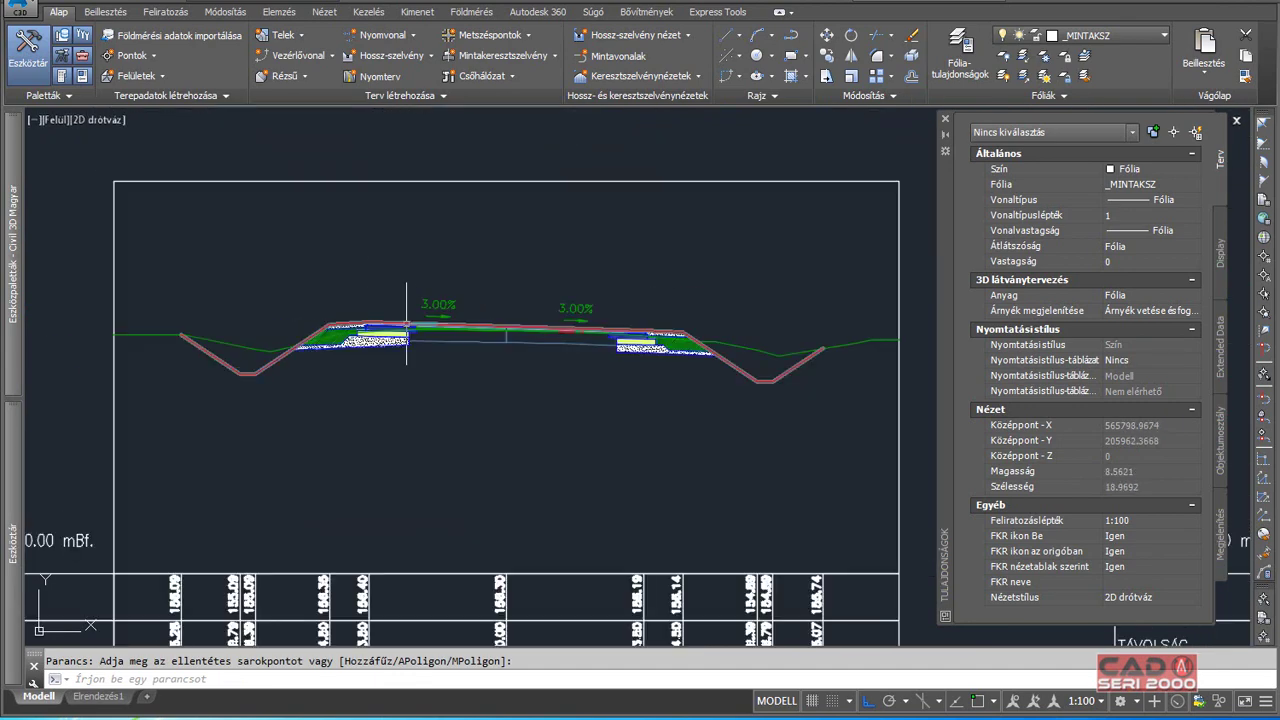
pyautogui.scroll(-1, 380, 370)
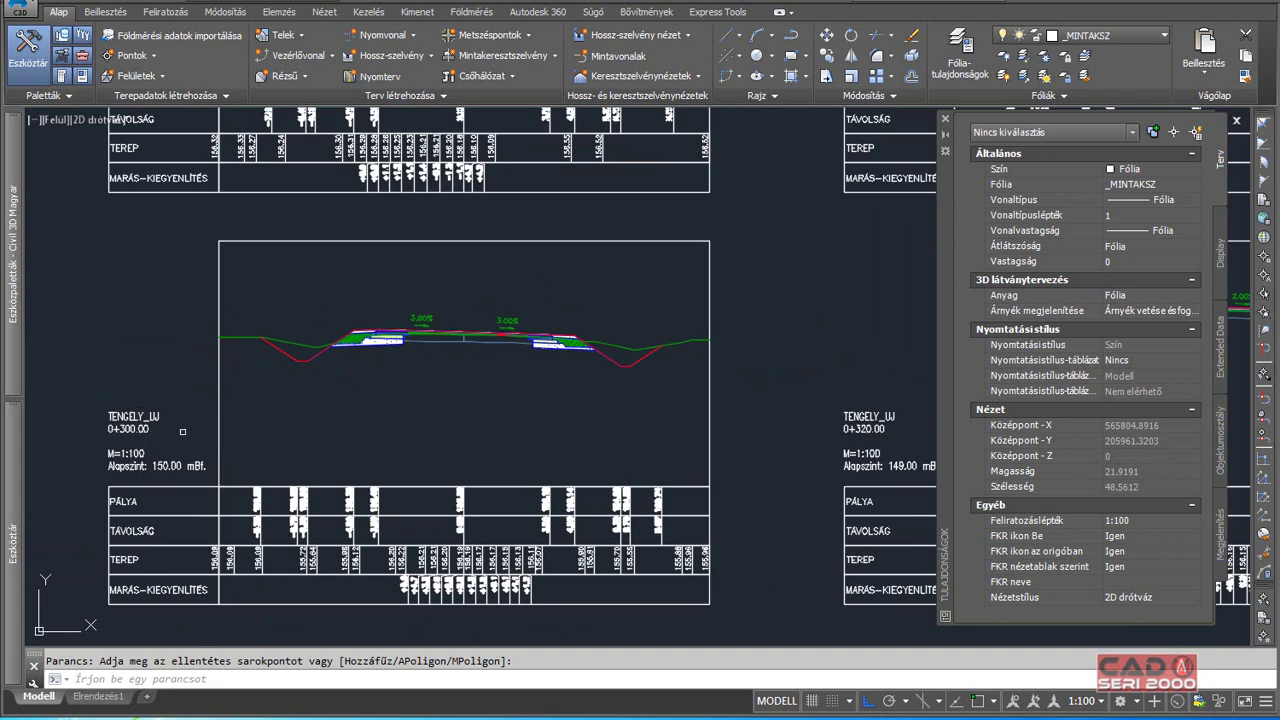
pyautogui.scroll(4, 406, 332)
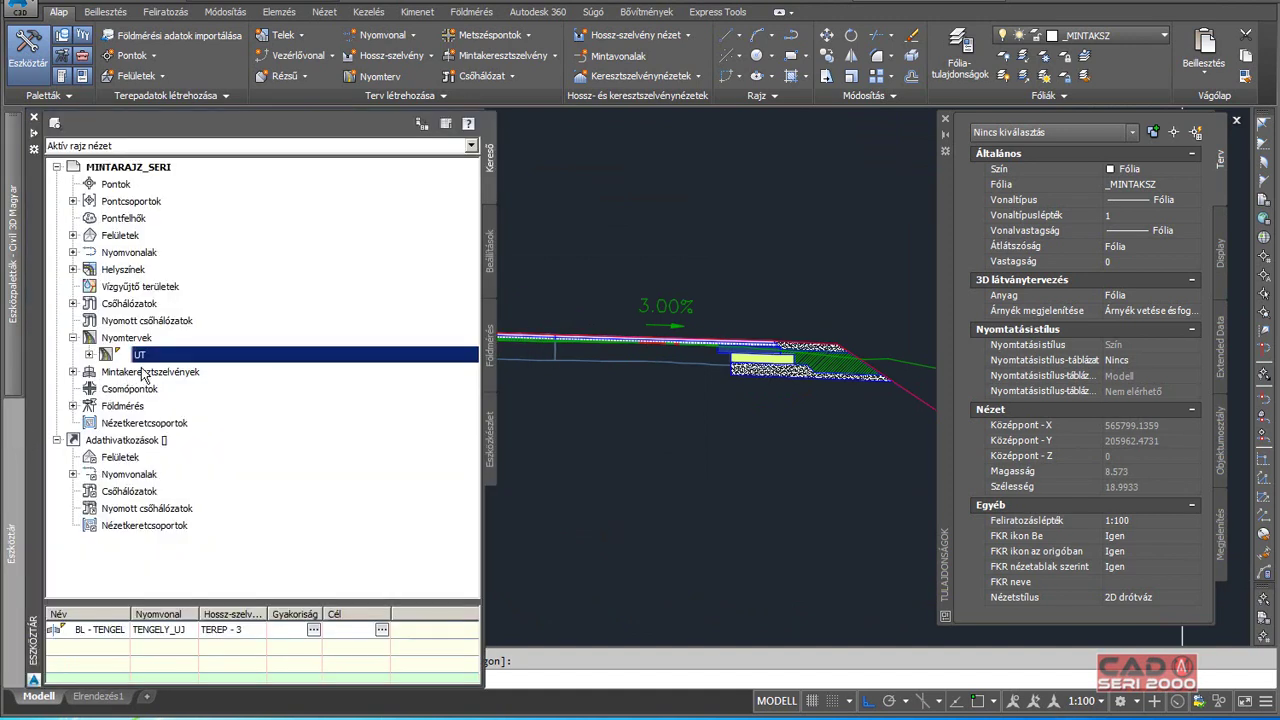
# Open corridor UT in Nyomtervkeresztszelvény-szerkesztő at station 0+300.00m and show its Paraméter-szerkesztő values.
pyautogui.rightClick(141, 358)
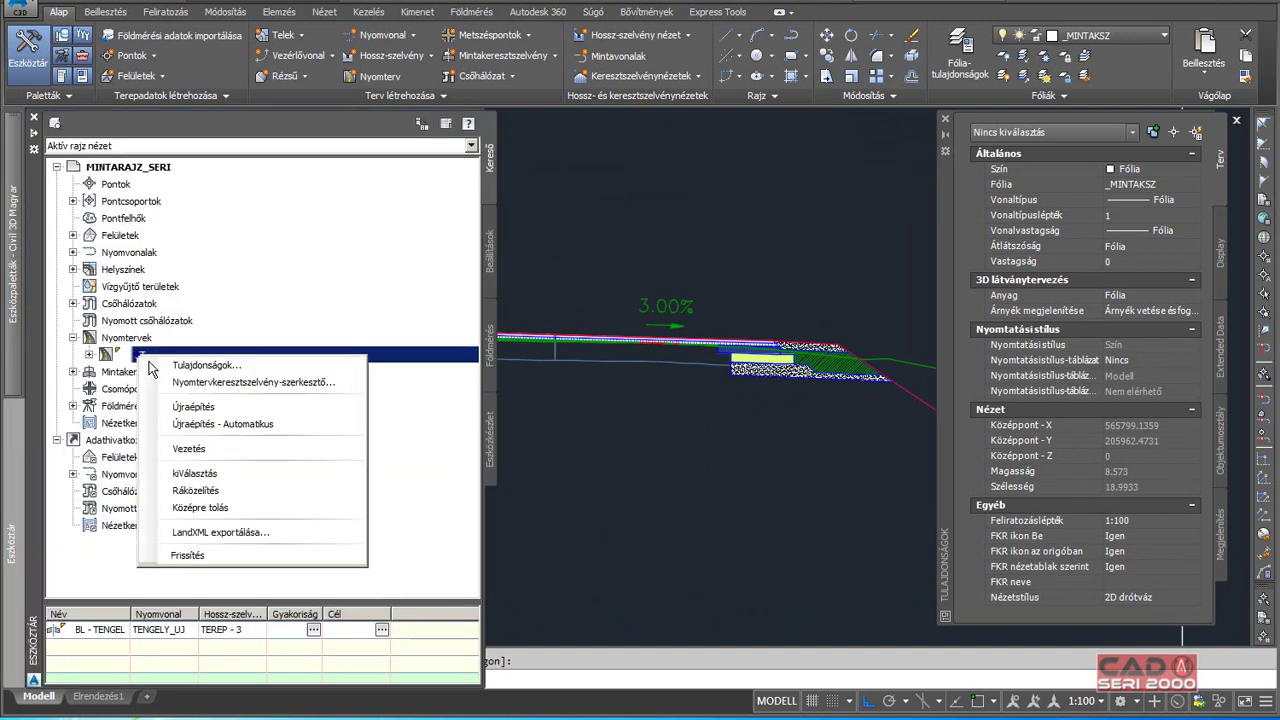
pyautogui.click(263, 383)
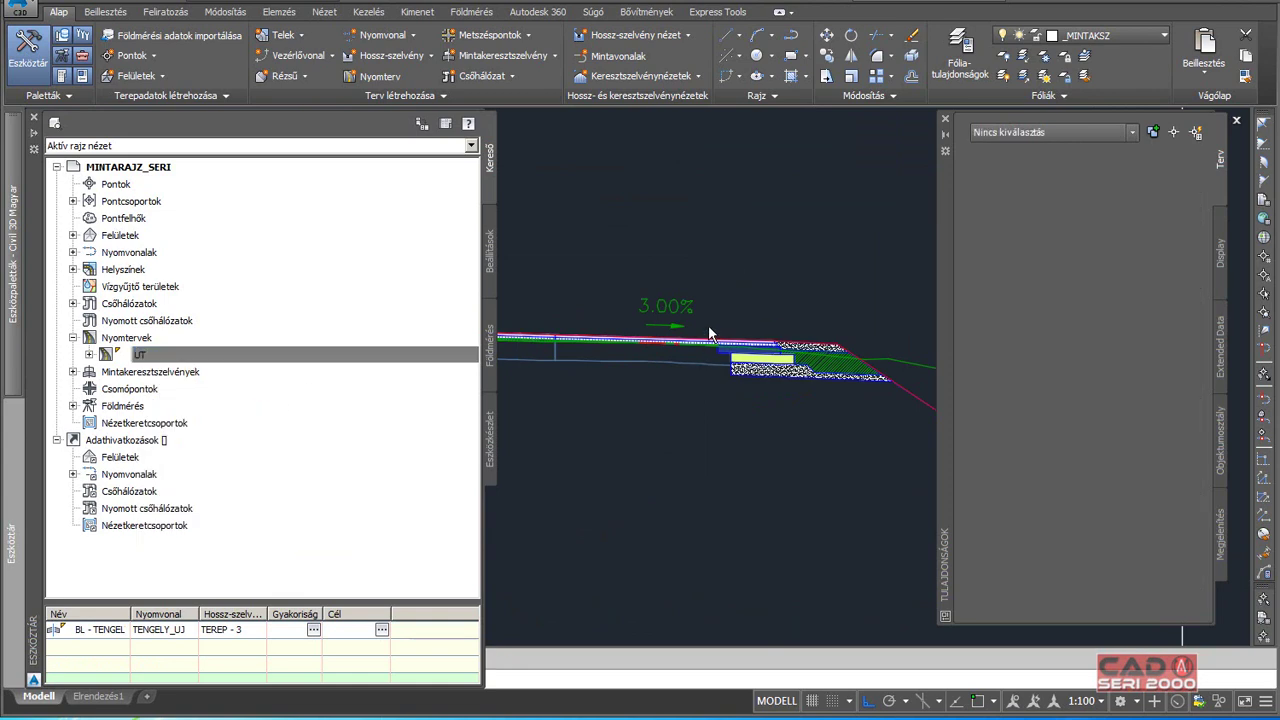
pyautogui.click(555, 345)
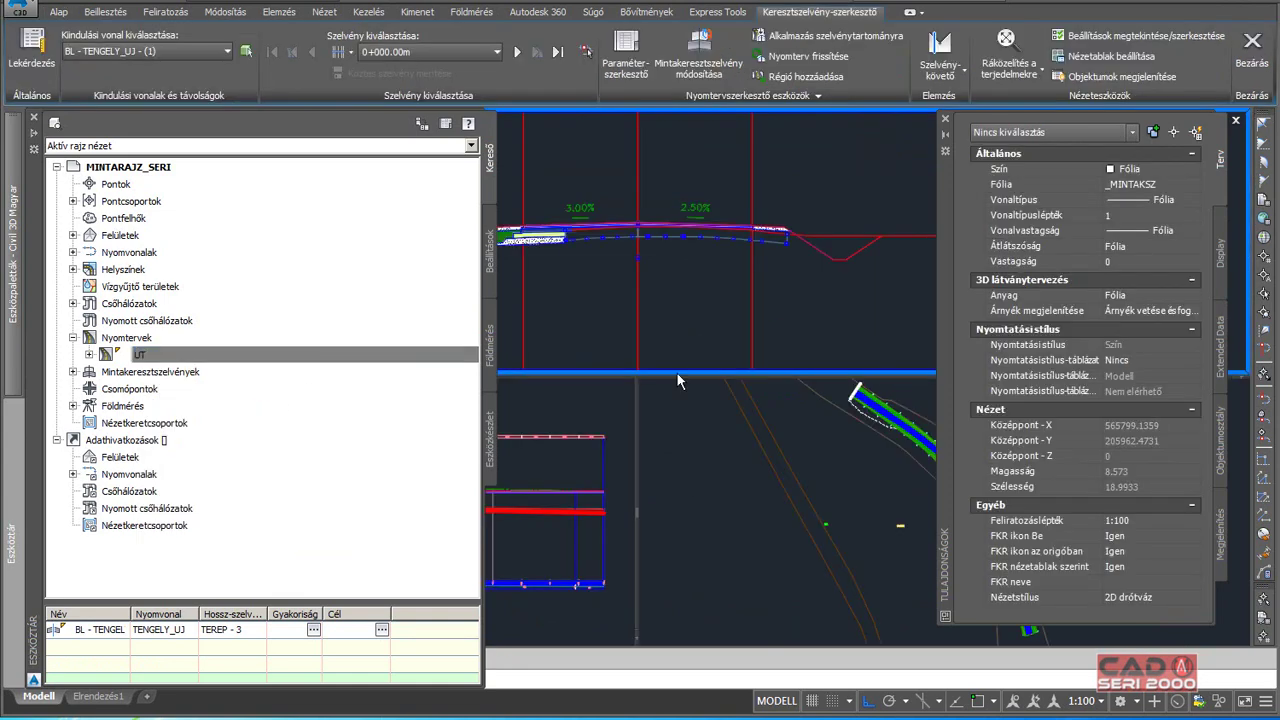
pyautogui.click(440, 53)
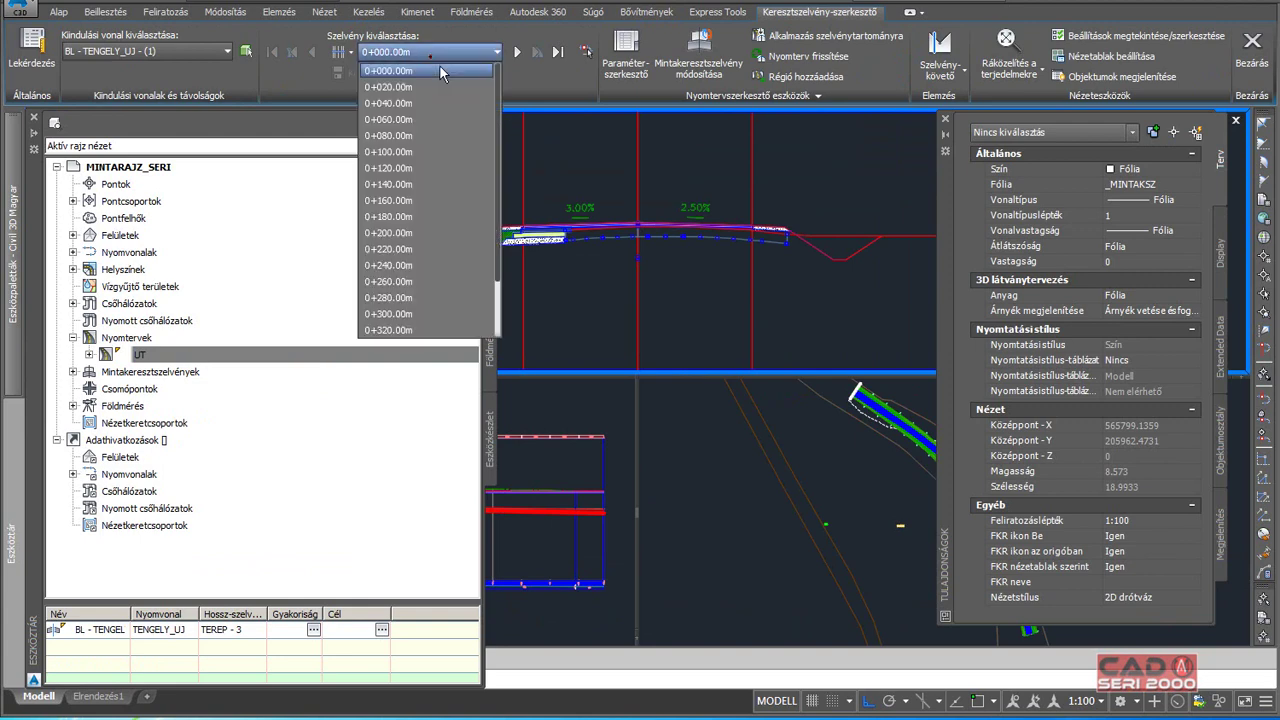
pyautogui.click(414, 320)
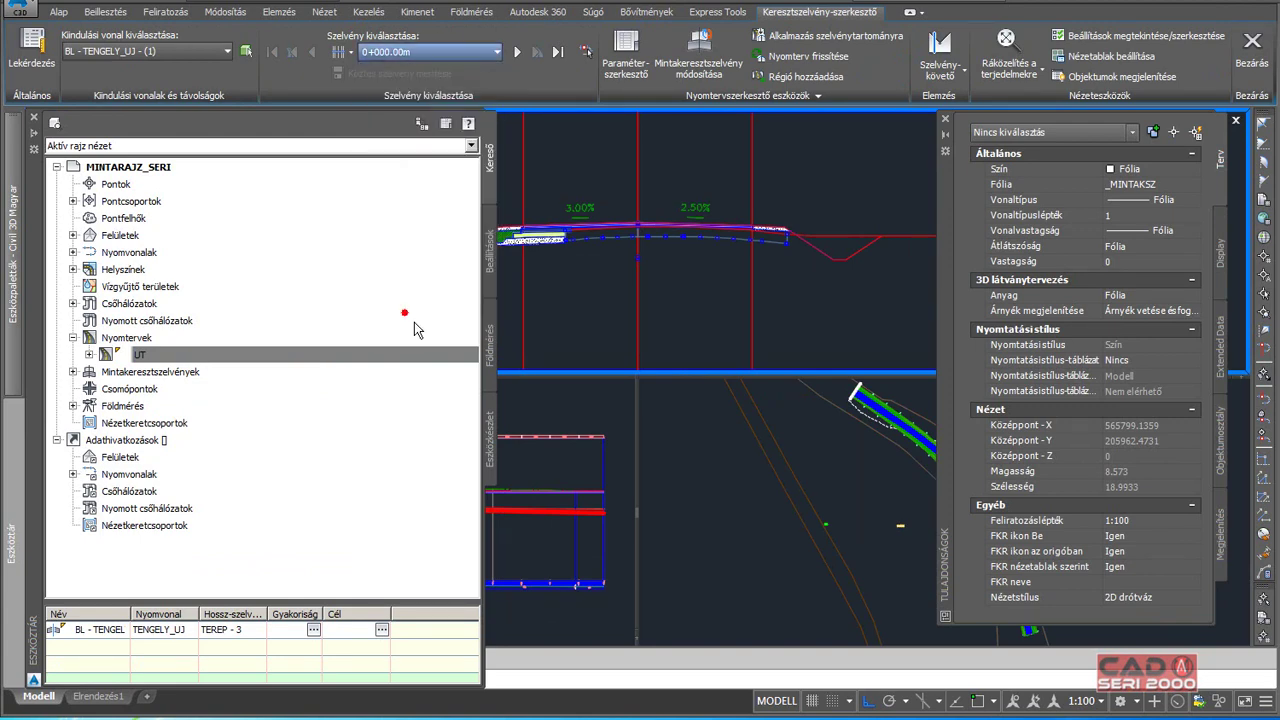
pyautogui.click(749, 460)
pyautogui.click(627, 55)
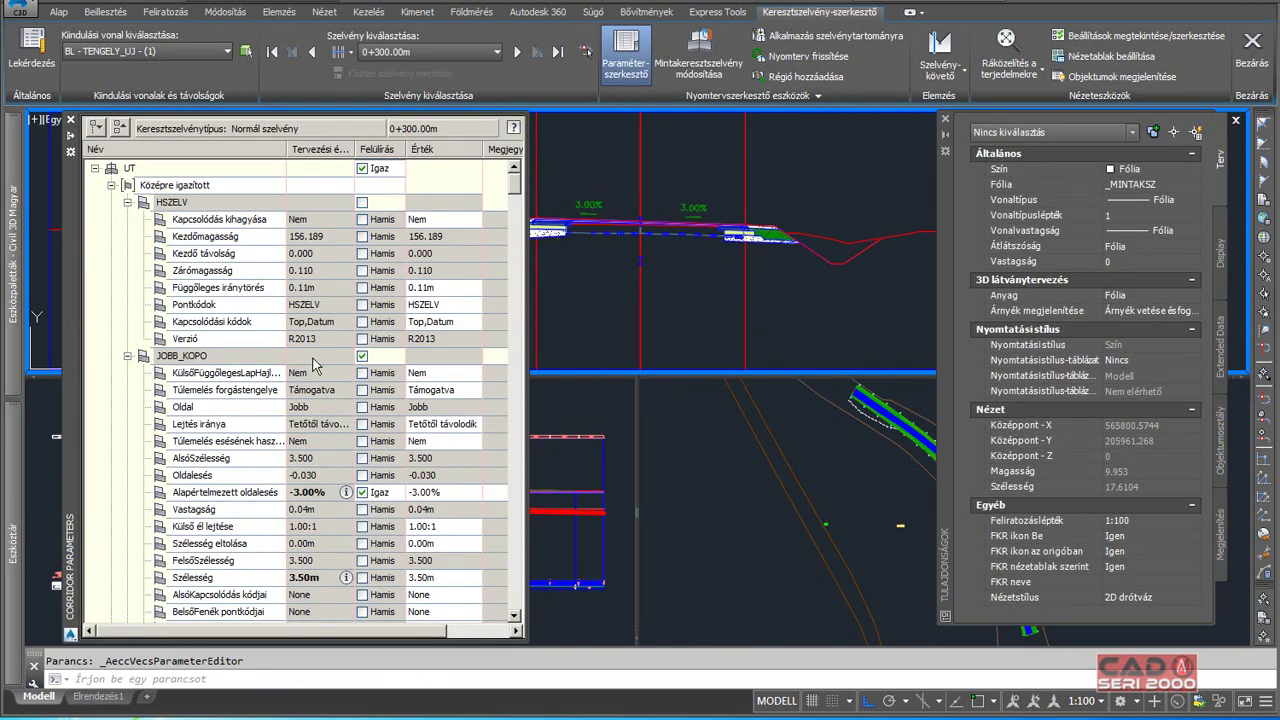
# Set BAL_KOPO's Alapértelmezett oldalesés to -3.00% and rebuild with Nyomterv frissítése.
pyautogui.click(127, 202)
pyautogui.click(127, 219)
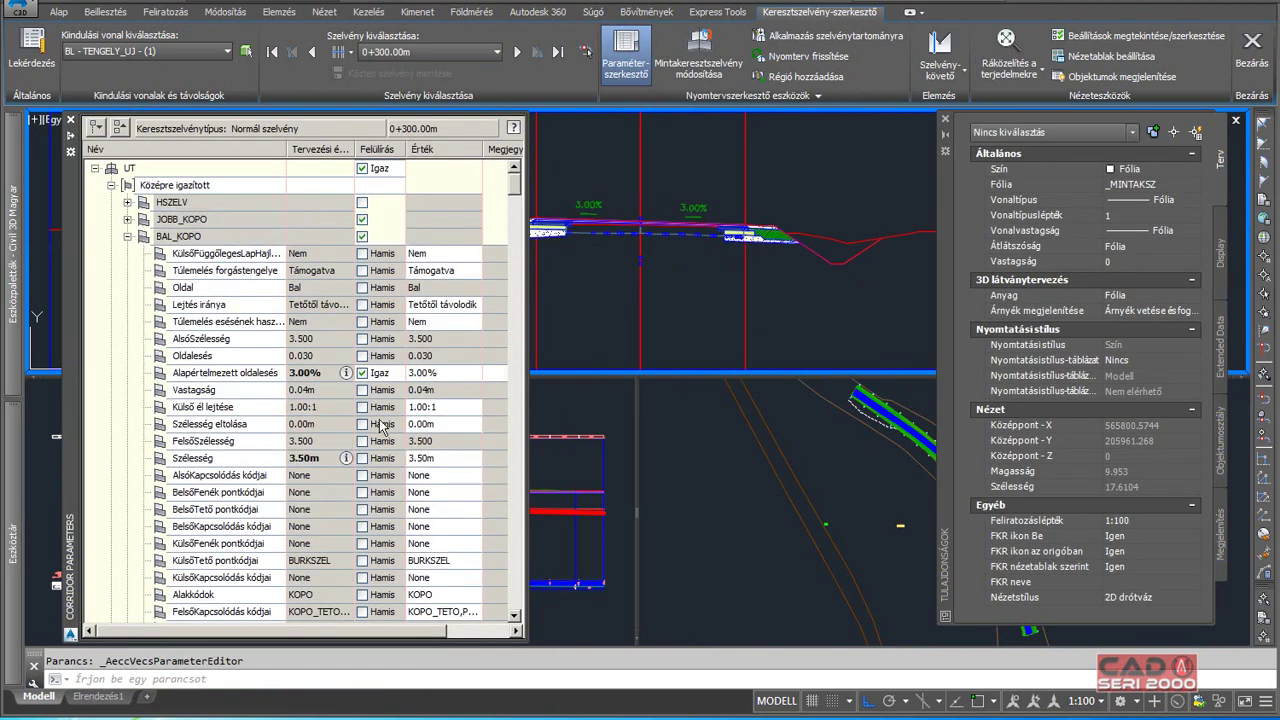
pyautogui.click(463, 377)
pyautogui.write('-3')
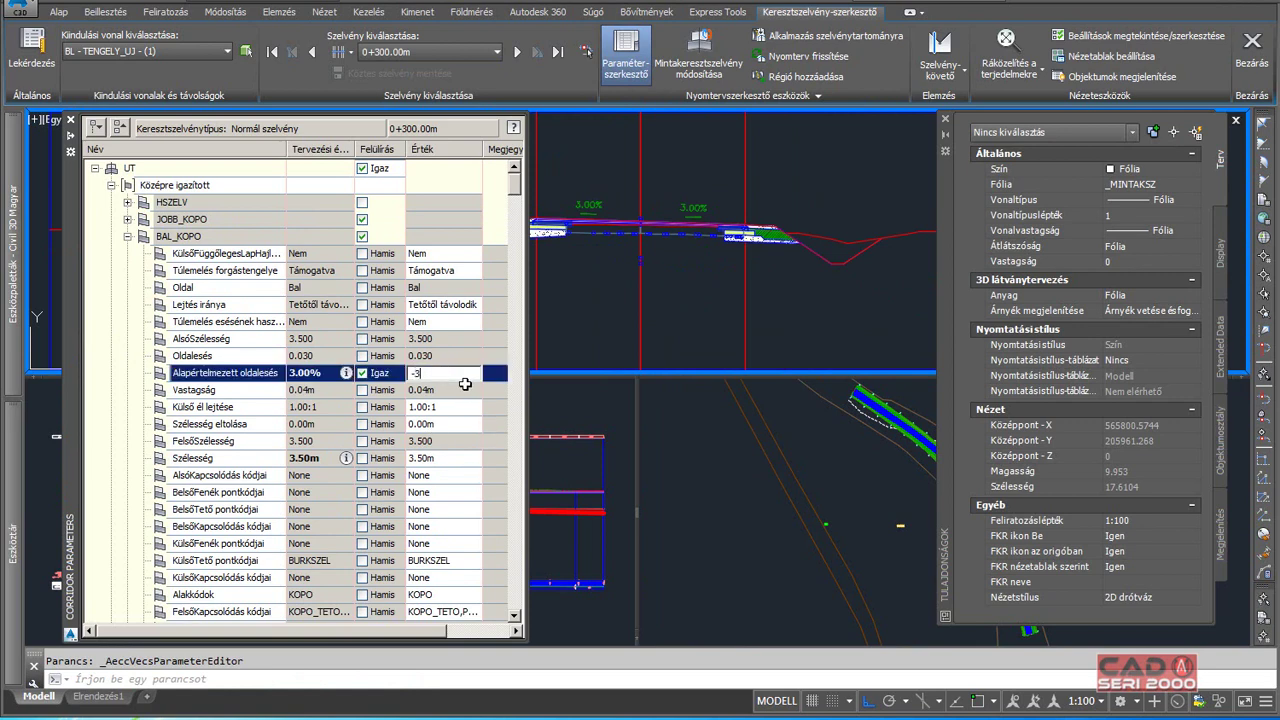
pyautogui.press('Return')
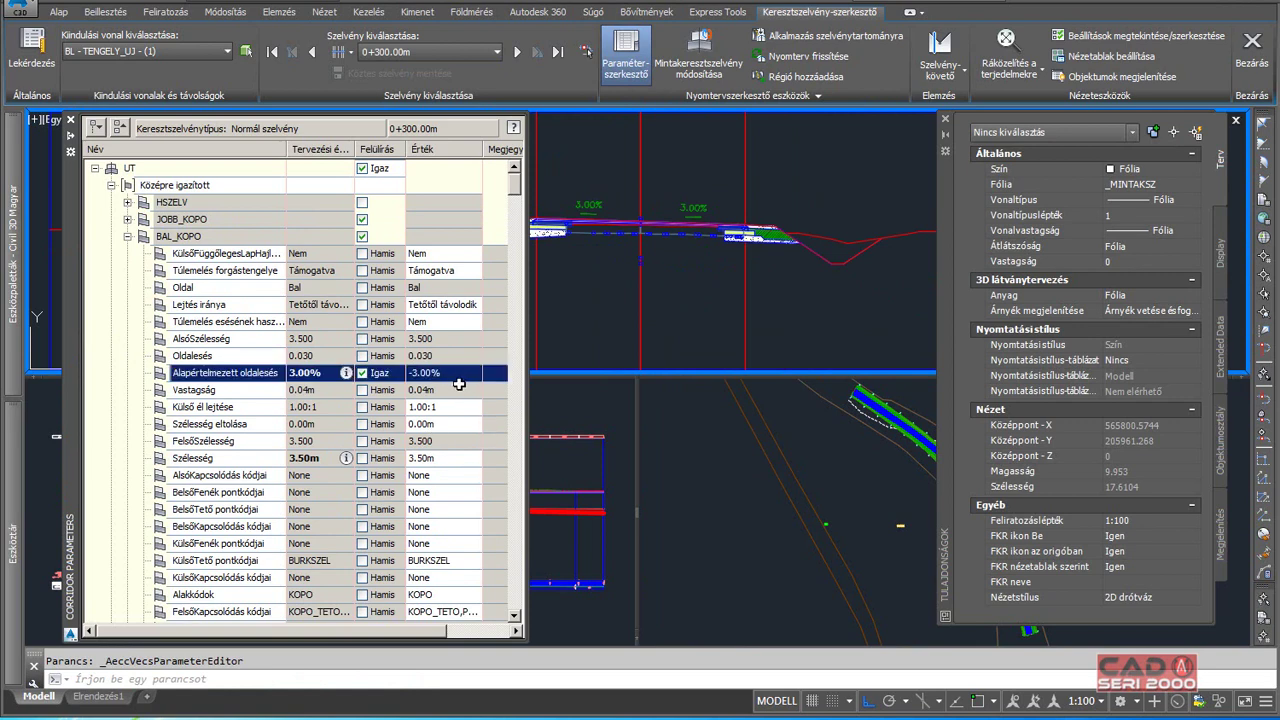
pyautogui.click(620, 254)
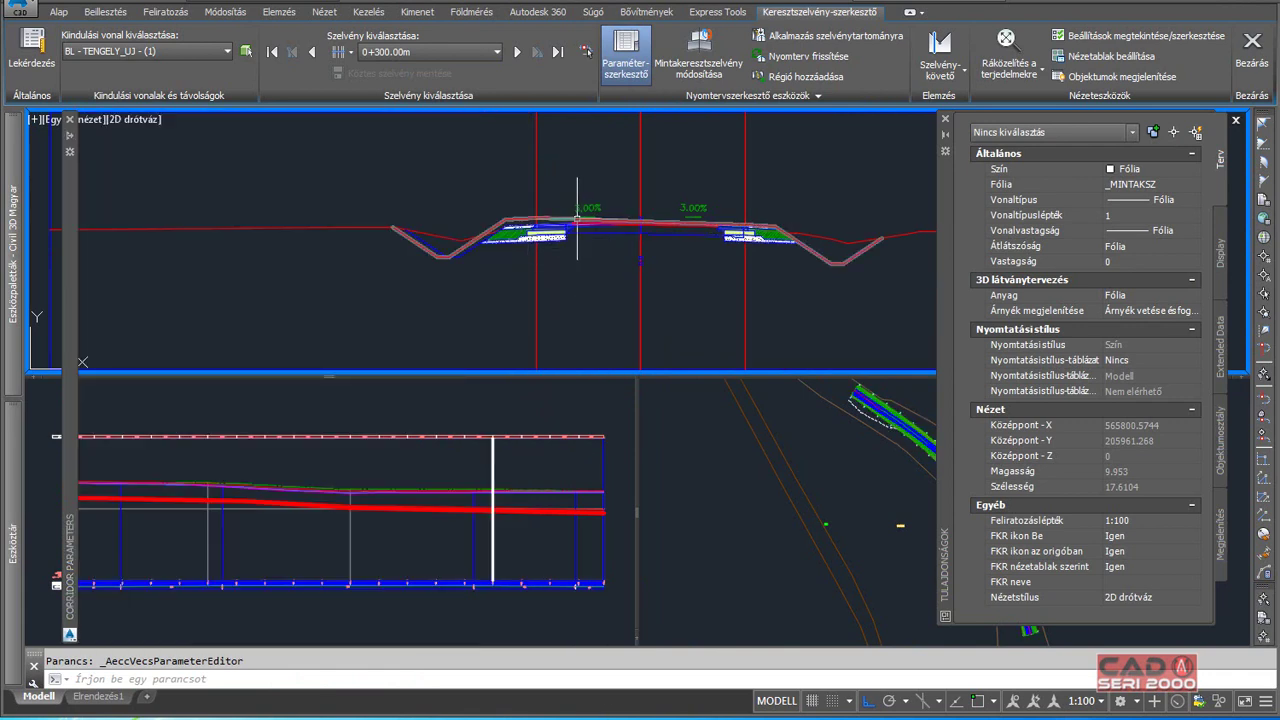
pyautogui.click(800, 56)
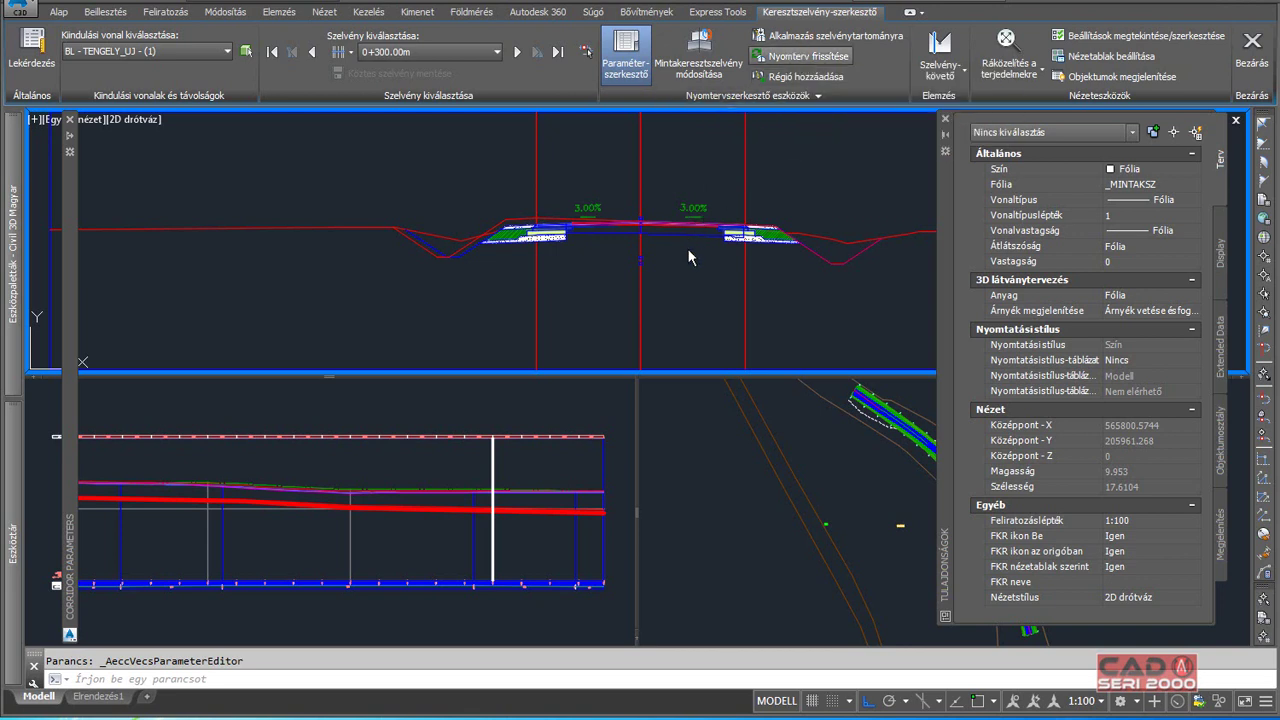
pyautogui.click(503, 314)
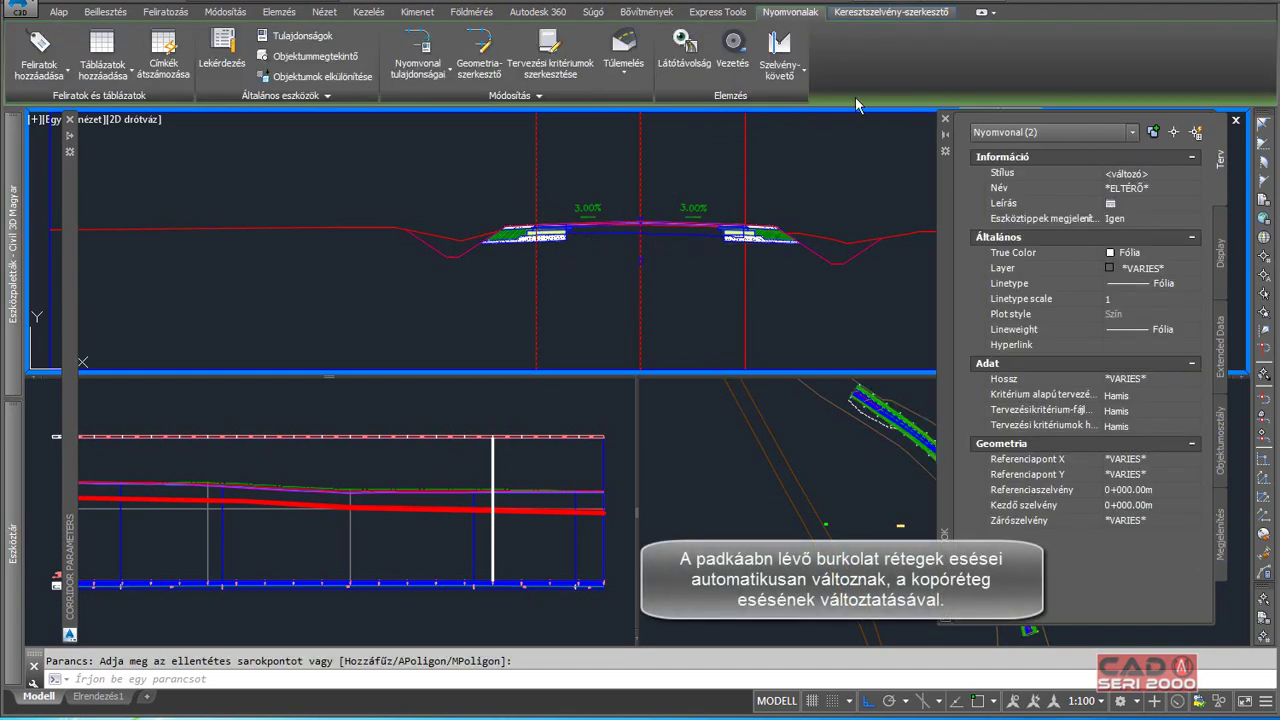
# Cancel the selection and close the Cross Section Editor back to a single drawing view.
pyautogui.press('Escape')
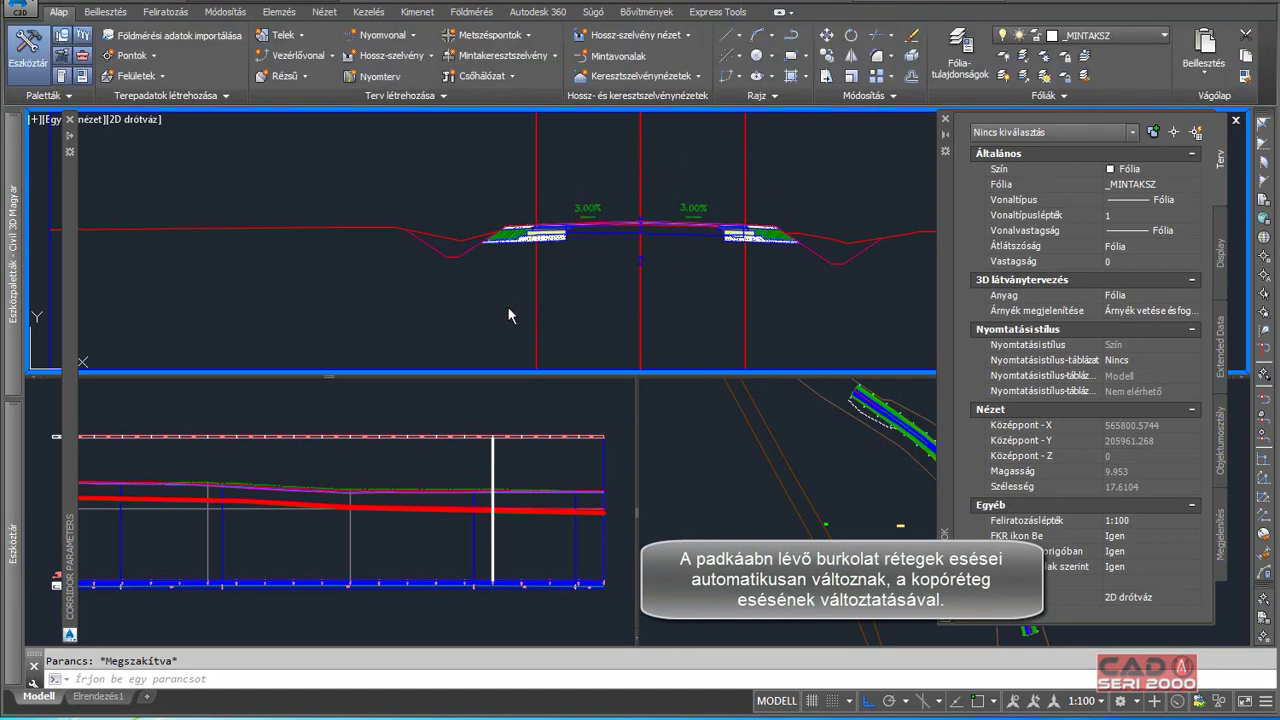
pyautogui.moveTo(603, 374); pyautogui.dragTo(603, 640)
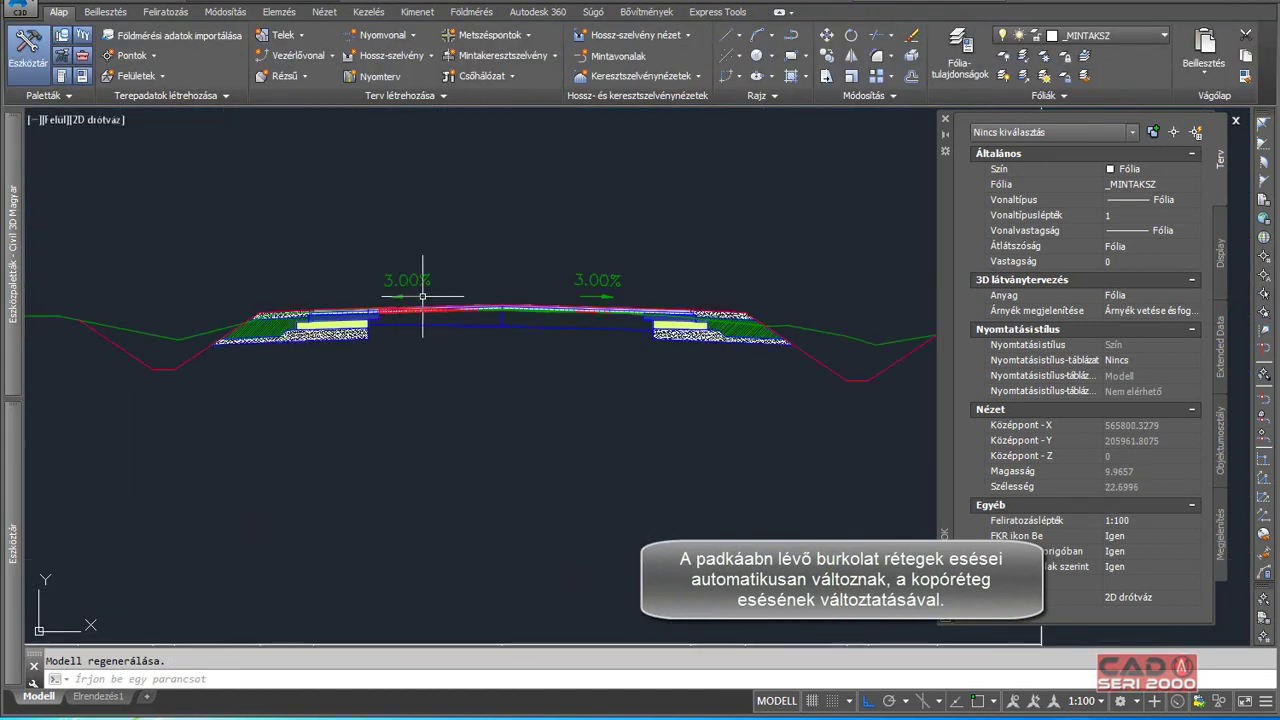
pyautogui.scroll(2, 283, 328)
pyautogui.scroll(2, 337, 263)
pyautogui.scroll(2, 457, 277)
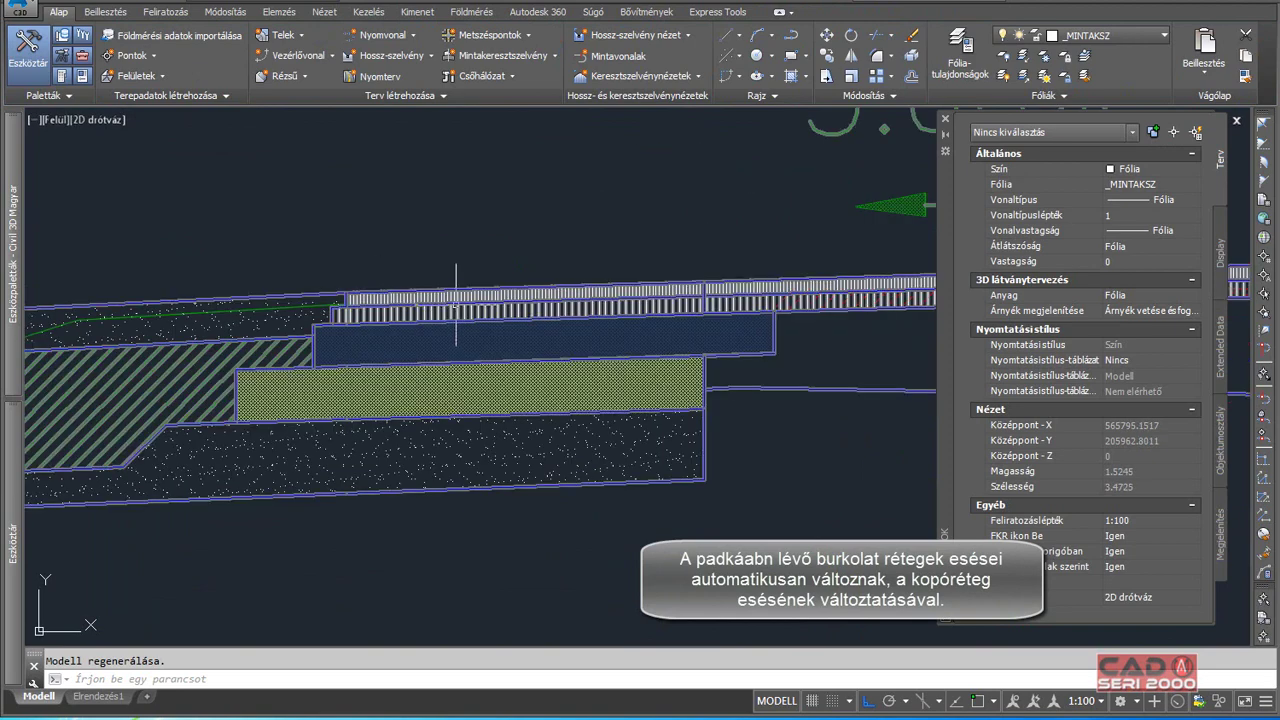
# Zoom over the left shoulder pavement layers to check the 3.00% crossfall.
pyautogui.moveTo(389, 349); pyautogui.dragTo(458, 306, button='middle')
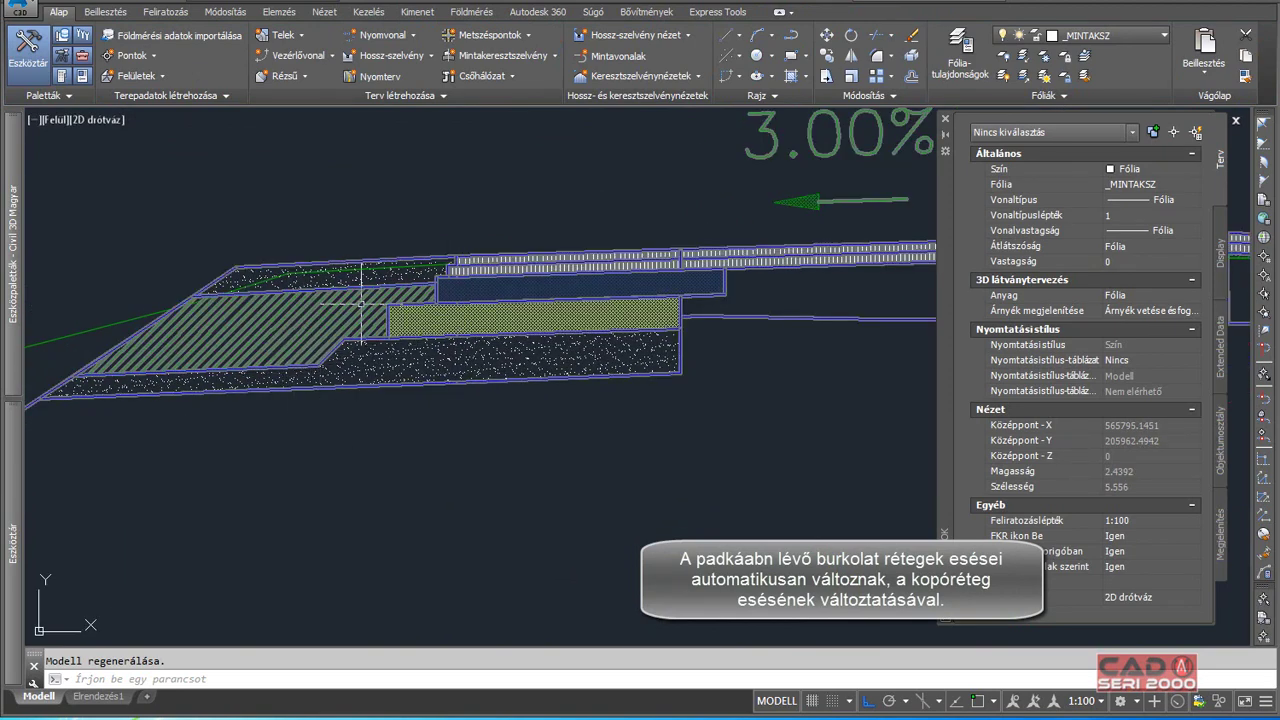
pyautogui.scroll(-5, 362, 300)
pyautogui.scroll(-4, 362, 300)
pyautogui.scroll(-2, 558, 360)
pyautogui.scroll(-1, 558, 360)
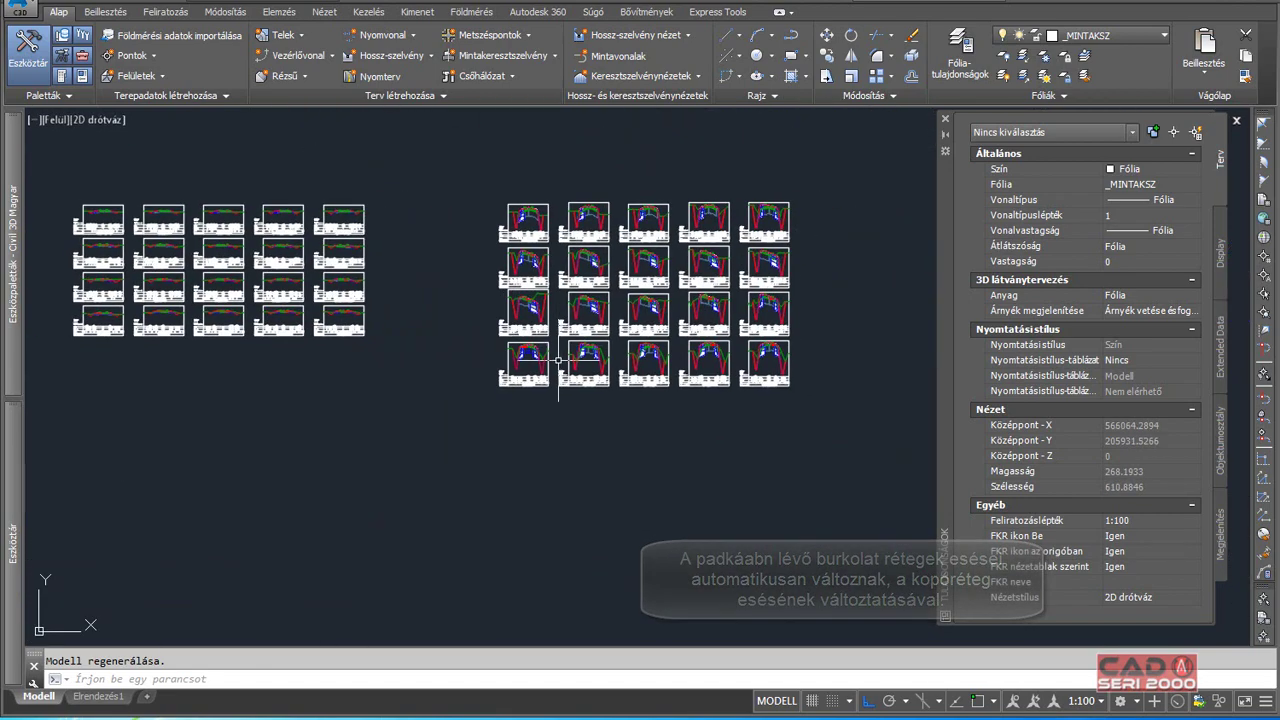
pyautogui.scroll(6, 558, 360)
pyautogui.scroll(5, 543, 329)
pyautogui.scroll(5, 500, 300)
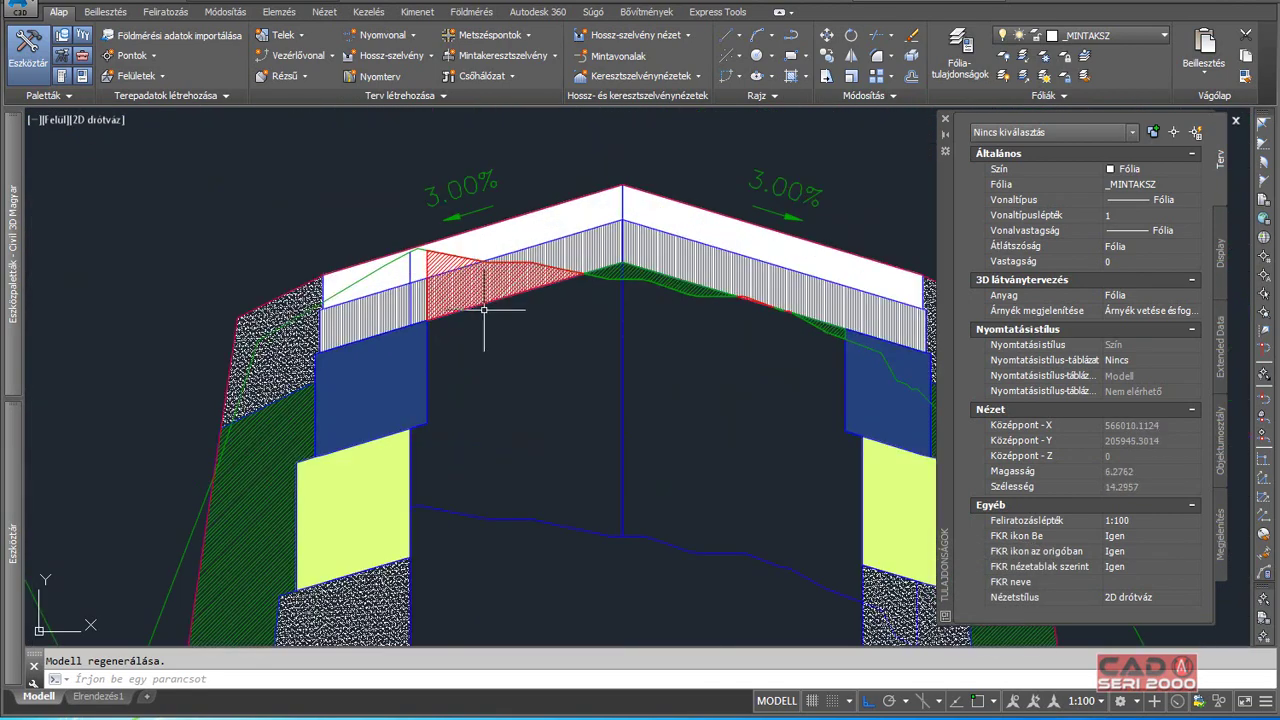
pyautogui.scroll(-2, 484, 311)
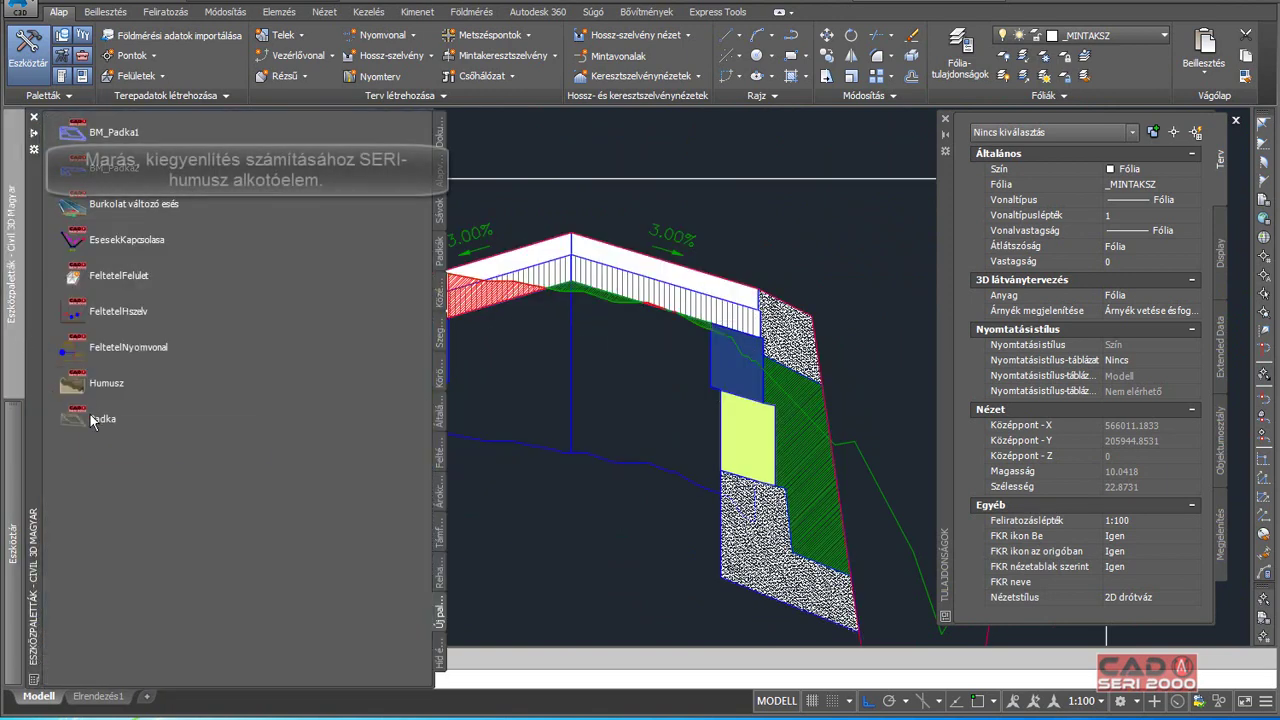
pyautogui.moveTo(13, 380)
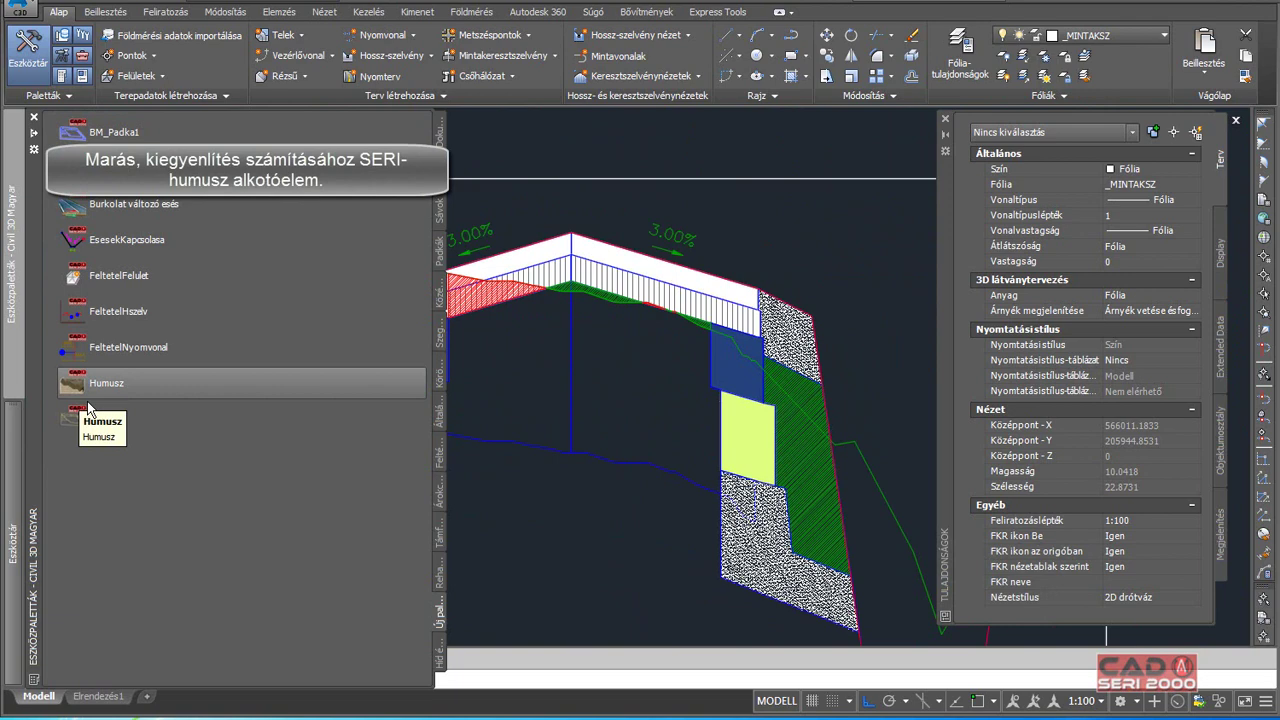
# Pick the Humusz tool from the SERI palette, letting the palette hide.
pyautogui.click(87, 390)
pyautogui.scroll(-3, 628, 357)
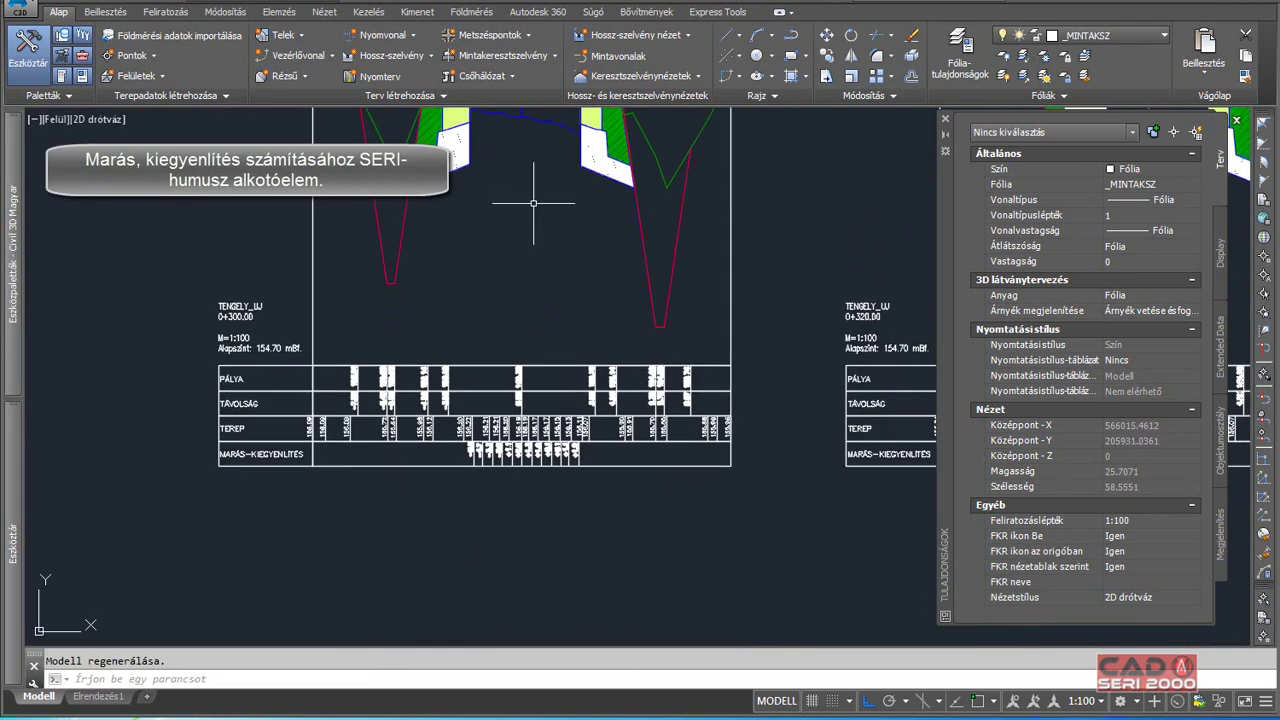
pyautogui.scroll(3, 540, 420)
pyautogui.scroll(2, 545, 405)
pyautogui.scroll(1, 548, 395)
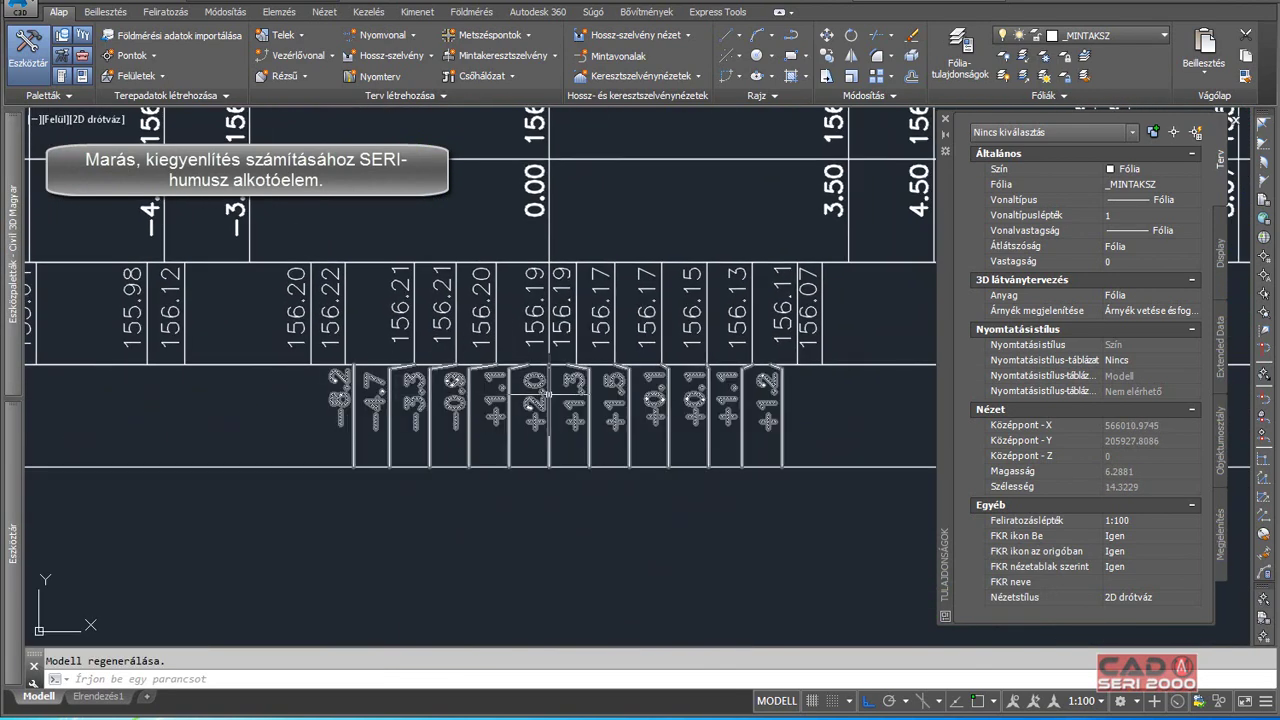
# Zoom into the MARÁS–KIEGYENLÍTÉS band of the cross-section sheets.
pyautogui.scroll(-1, 765, 403)
pyautogui.scroll(-3, 700, 395)
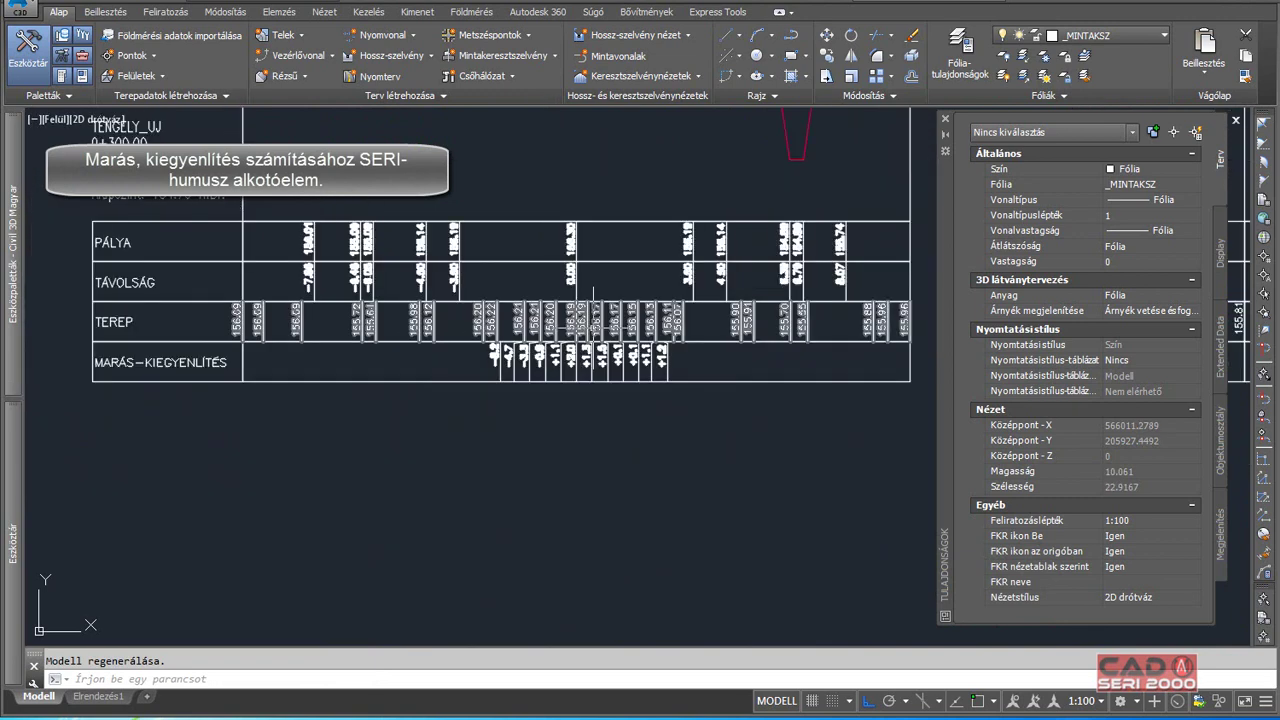
pyautogui.scroll(-2, 610, 385)
pyautogui.scroll(4, 526, 201)
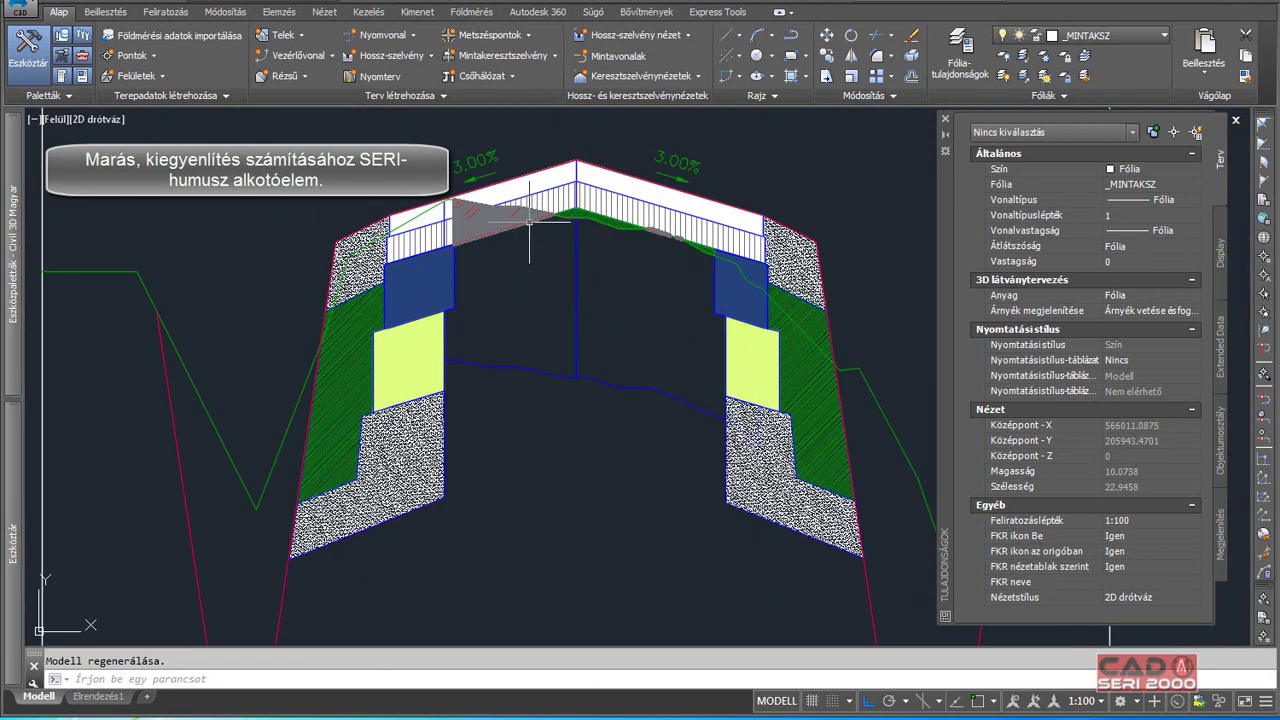
pyautogui.scroll(-4, 524, 290)
pyautogui.scroll(-2, 510, 327)
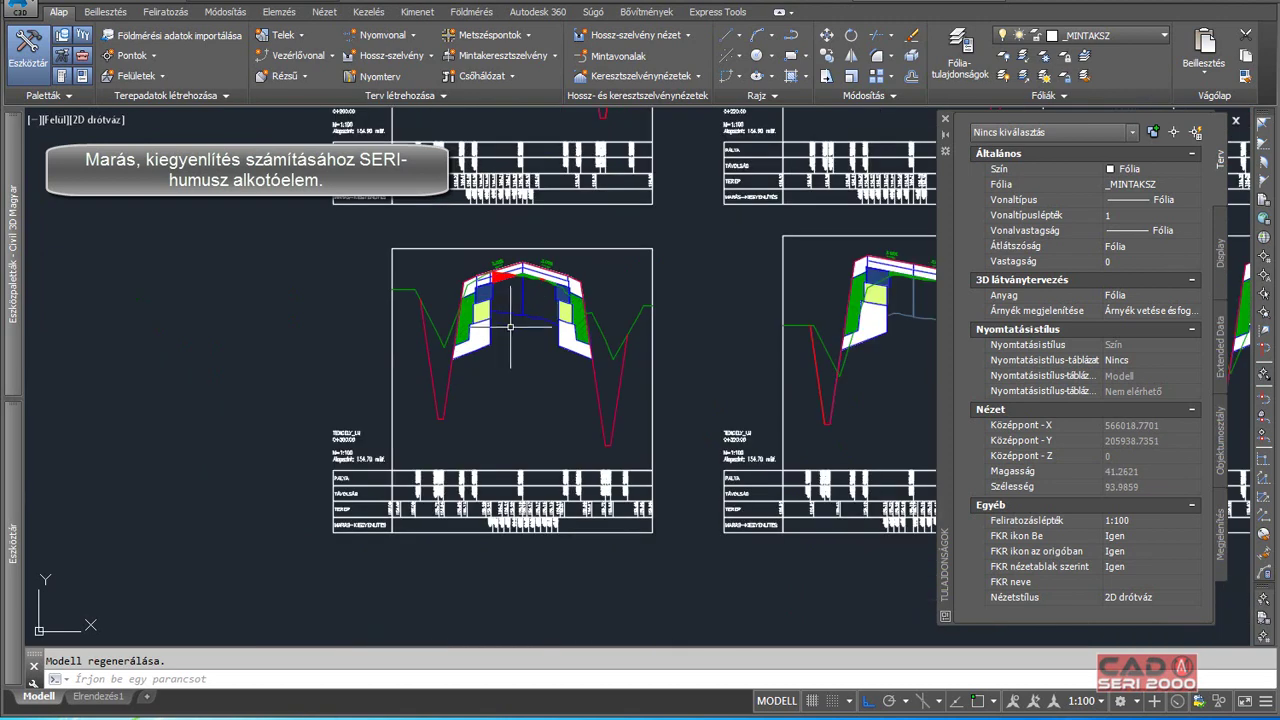
pyautogui.moveTo(523, 354); pyautogui.dragTo(481, 392, button='middle')
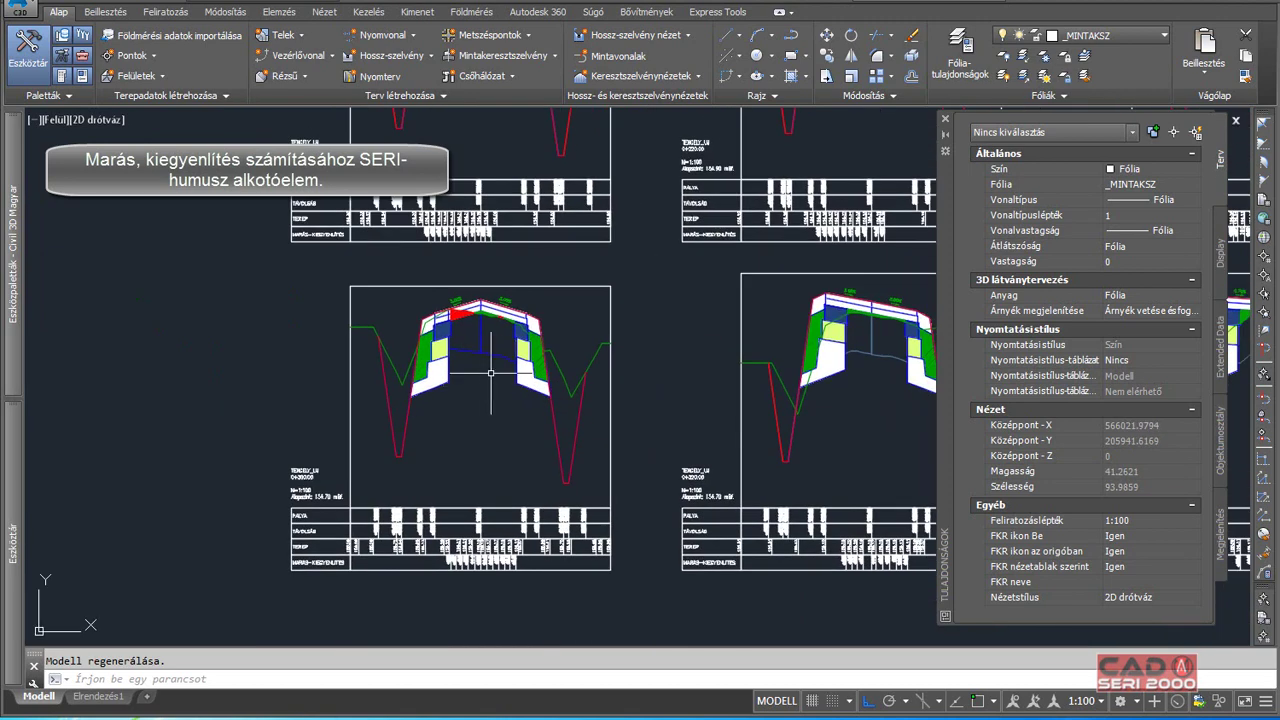
pyautogui.scroll(-4, 481, 392)
pyautogui.scroll(-4, 674, 251)
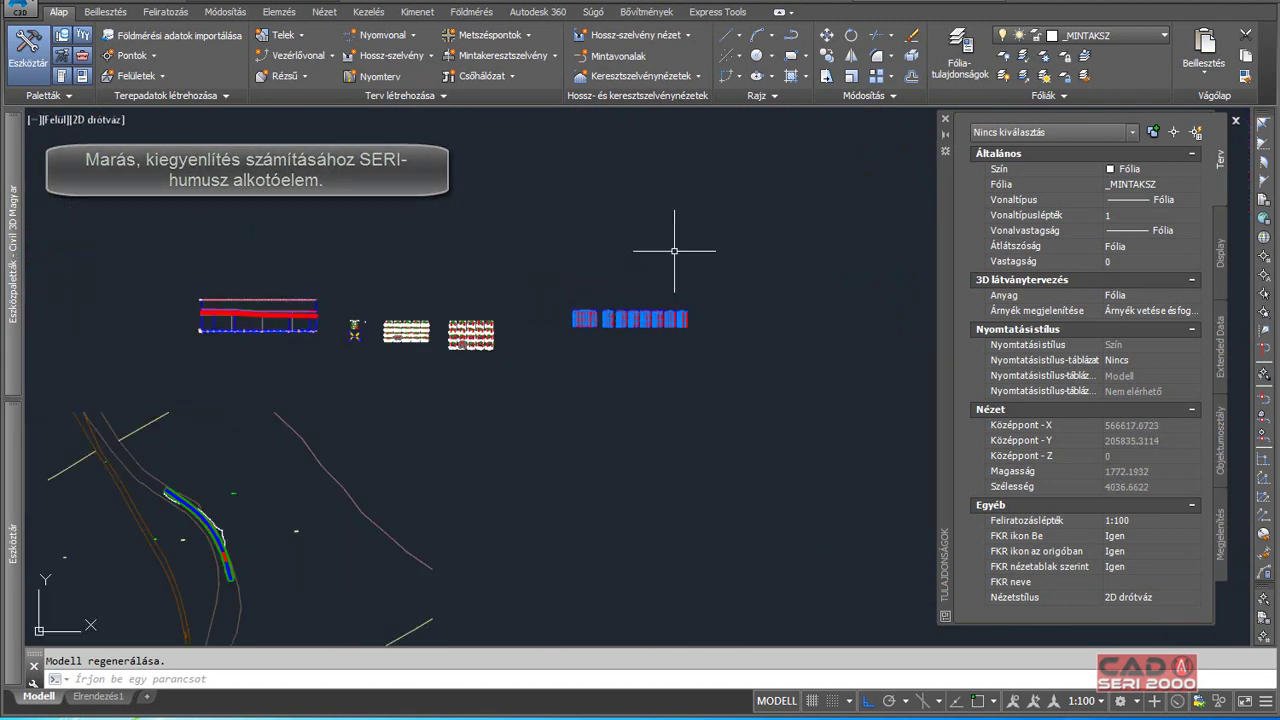
pyautogui.moveTo(674, 251); pyautogui.dragTo(538, 370, button='middle')
pyautogui.scroll(8, 538, 370)
pyautogui.scroll(4, 414, 337)
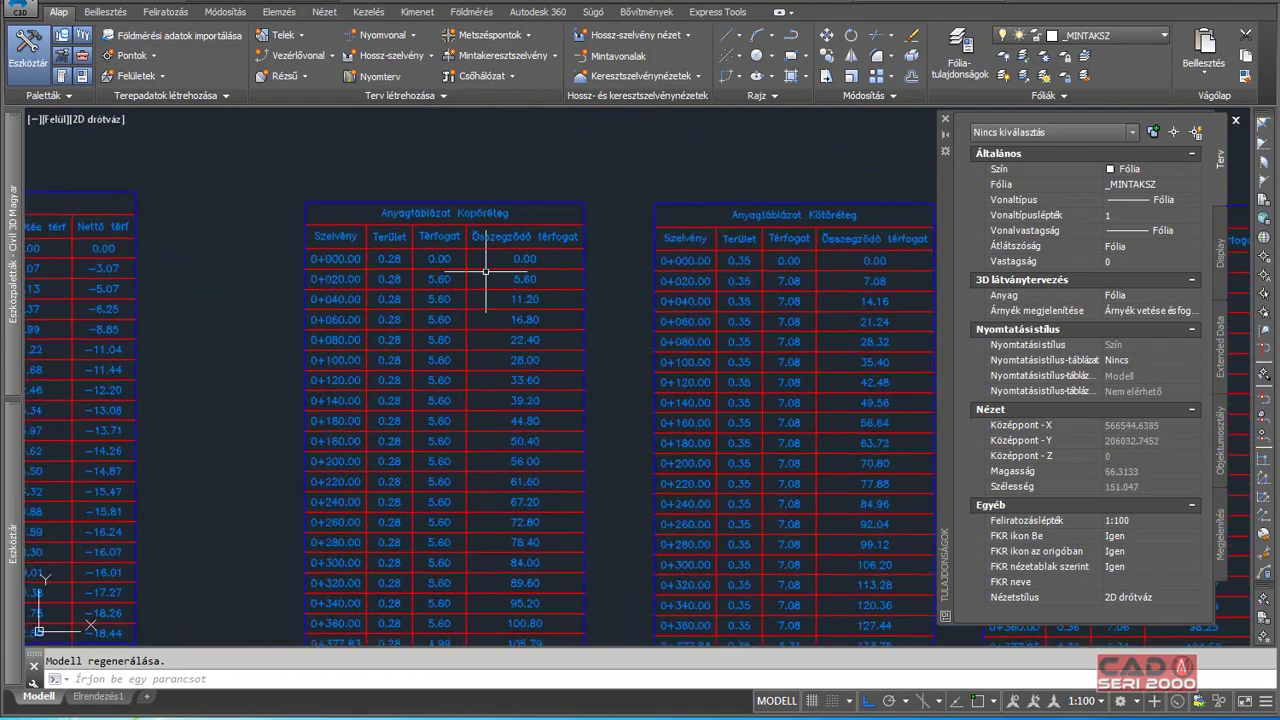
pyautogui.scroll(3, 491, 251)
pyautogui.scroll(-2, 481, 265)
pyautogui.scroll(-1, 520, 260)
pyautogui.scroll(2, 682, 239)
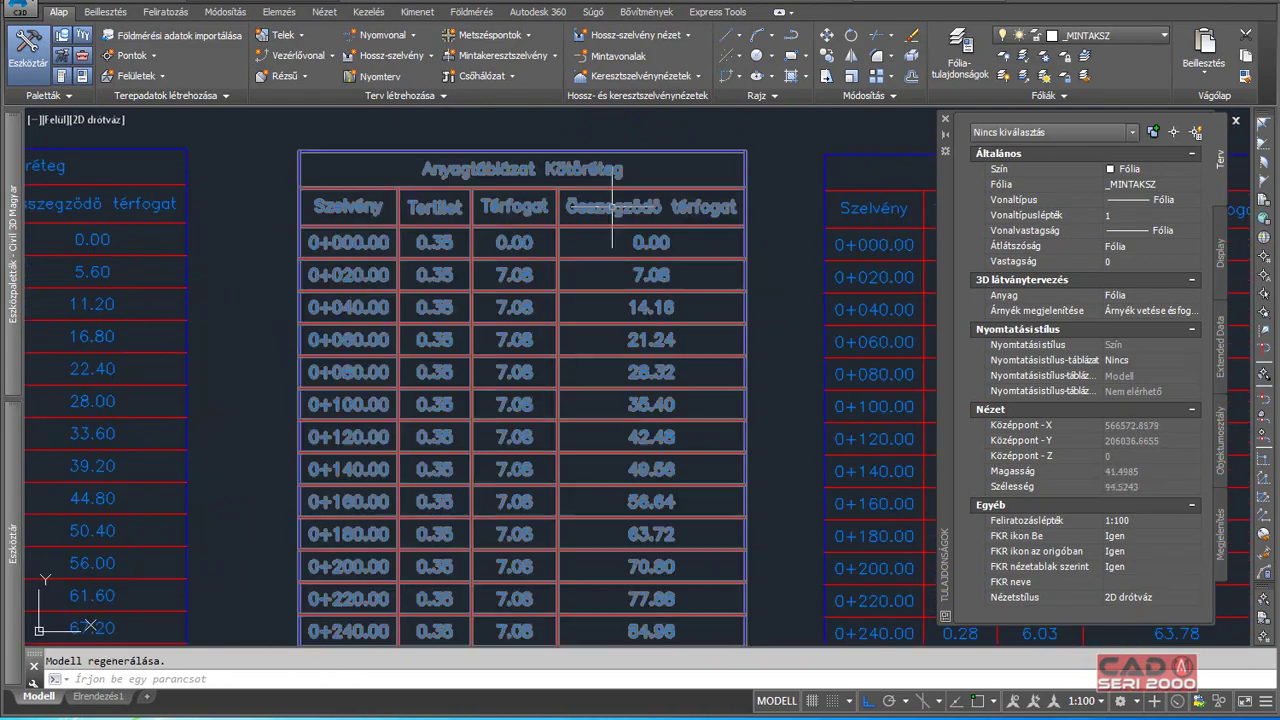
pyautogui.scroll(1, 682, 239)
pyautogui.moveTo(682, 239); pyautogui.dragTo(331, 243, button='middle')
pyautogui.moveTo(612, 240); pyautogui.dragTo(400, 237, button='middle')
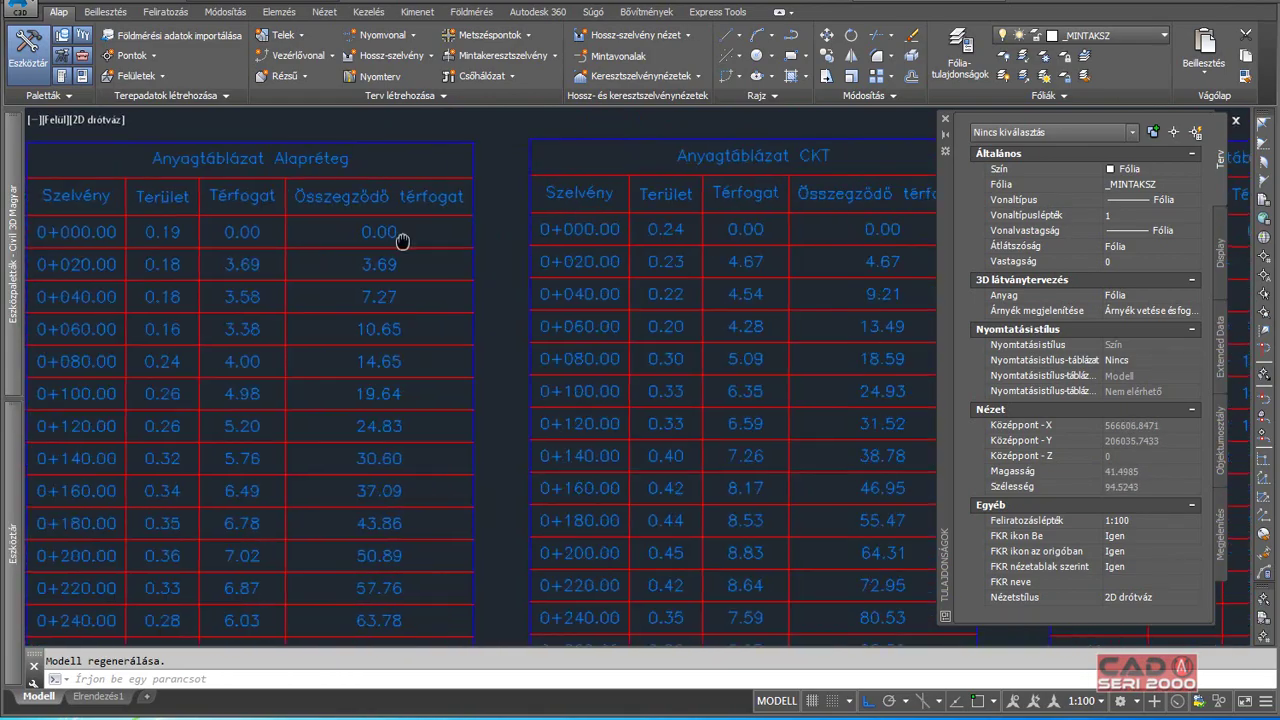
pyautogui.moveTo(695, 237); pyautogui.dragTo(223, 237, button='middle')
pyautogui.moveTo(540, 236); pyautogui.dragTo(441, 236, button='middle')
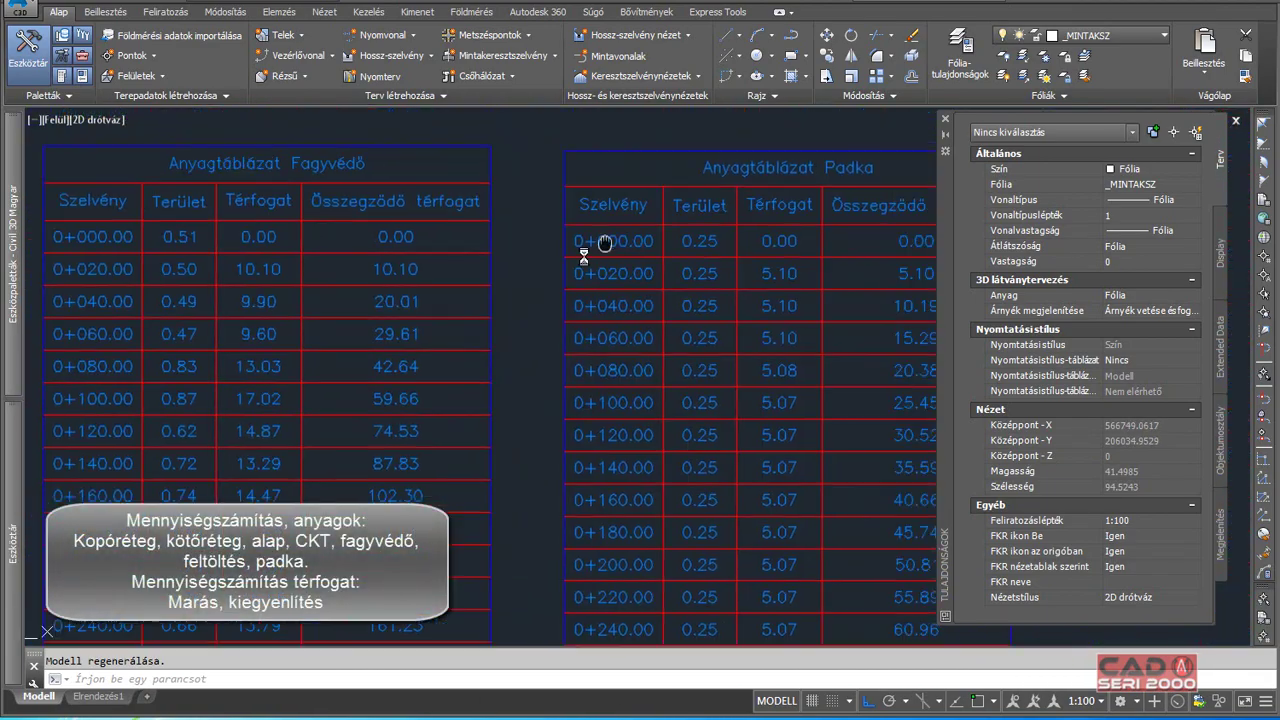
pyautogui.moveTo(586, 249)
pyautogui.mouseDown(button='middle')
pyautogui.moveTo(351, 251)
pyautogui.moveTo(590, 375)
pyautogui.moveTo(940, 375)
pyautogui.mouseUp(button='middle')
pyautogui.scroll(-4, 351, 251)
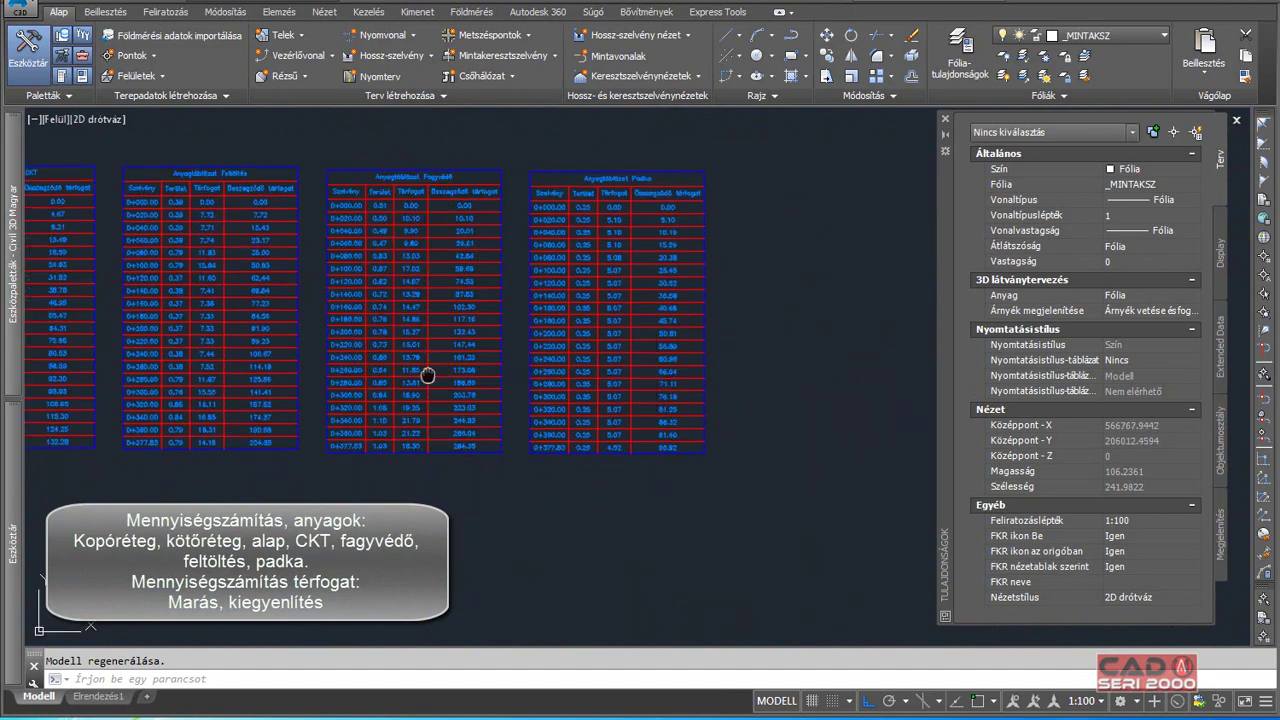
pyautogui.moveTo(423, 374); pyautogui.dragTo(770, 370, button='middle')
pyautogui.moveTo(330, 300); pyautogui.dragTo(680, 300, button='middle')
pyautogui.moveTo(300, 250)
pyautogui.mouseDown(button='middle')
pyautogui.moveTo(650, 250)
pyautogui.moveTo(500, 214)
pyautogui.mouseUp(button='middle')
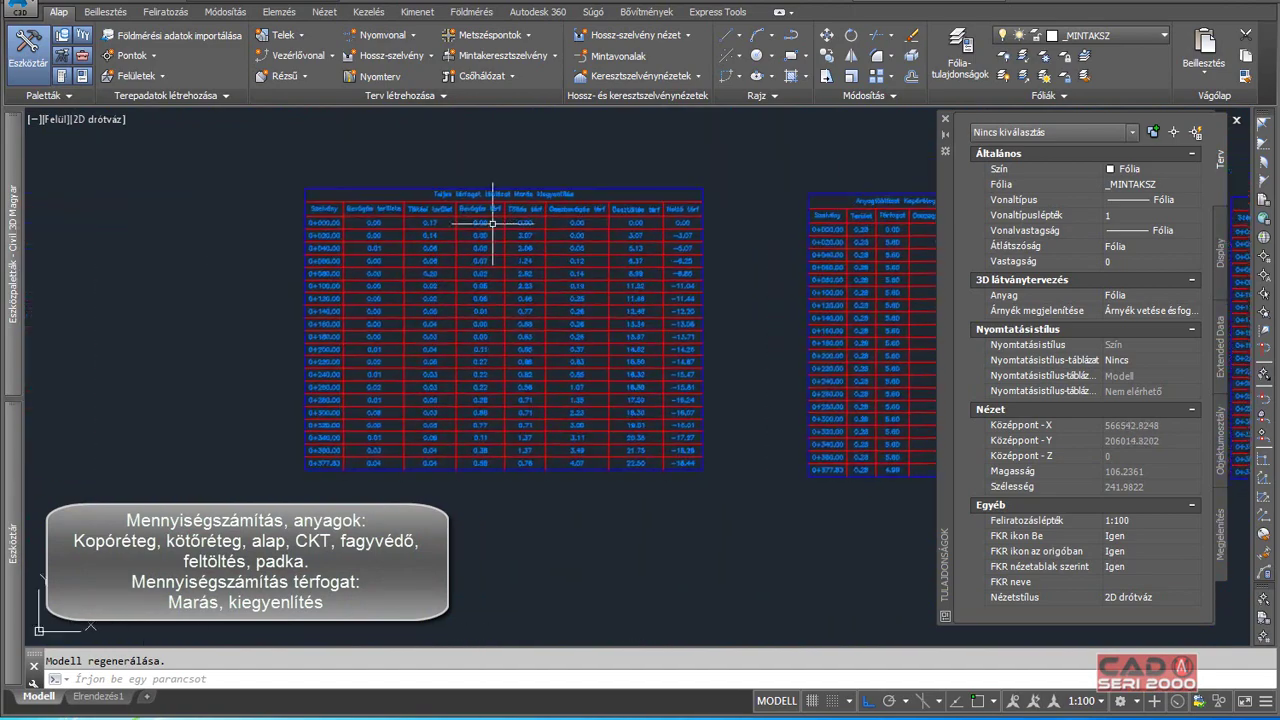
pyautogui.scroll(3, 463, 223)
pyautogui.scroll(-2, 457, 200)
pyautogui.moveTo(707, 400)
pyautogui.mouseDown(button='middle')
pyautogui.moveTo(577, 363)
pyautogui.moveTo(605, 368)
pyautogui.mouseUp(button='middle')
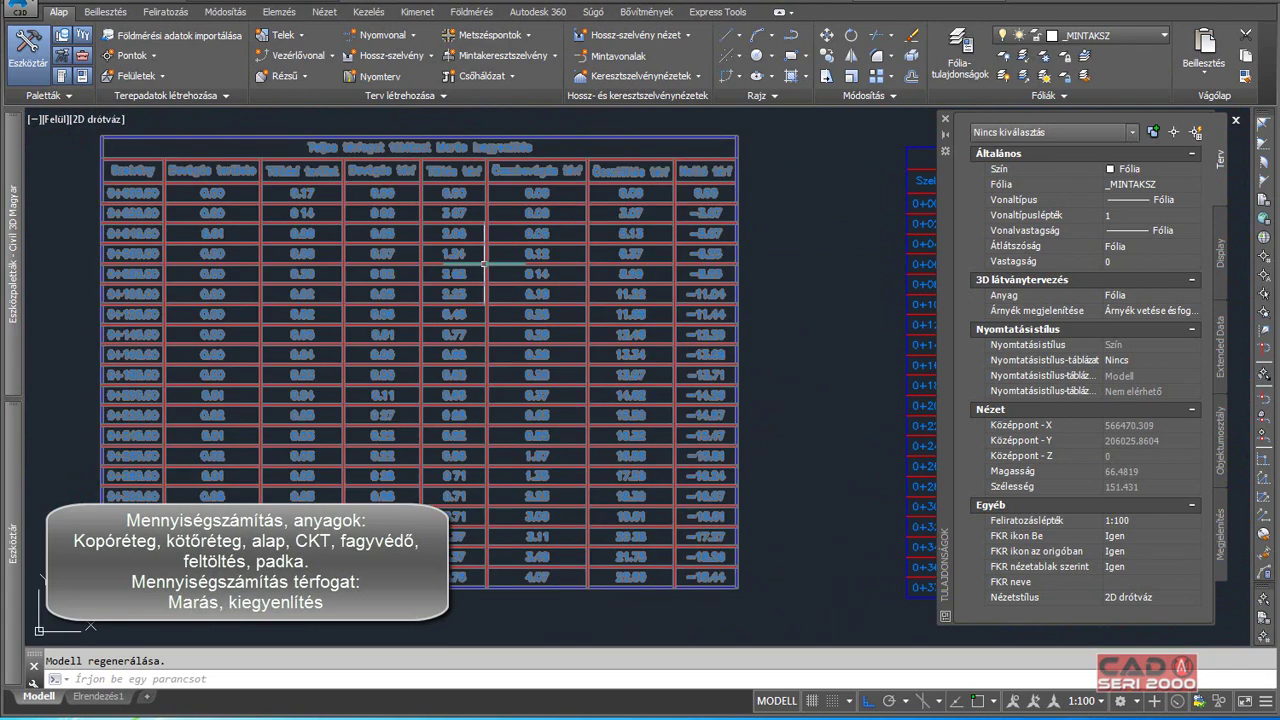
pyautogui.scroll(-6, 563, 297)
pyautogui.scroll(-2, 505, 305)
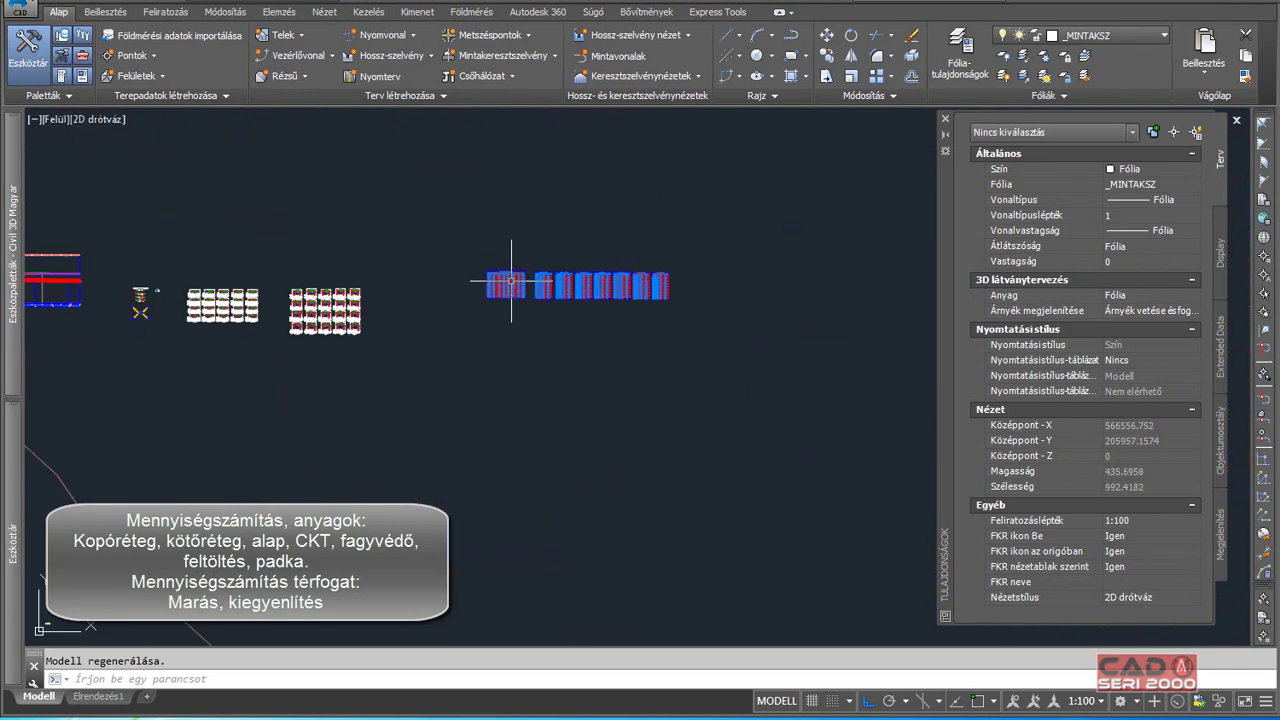
pyautogui.scroll(-4, 448, 316)
pyautogui.scroll(2, 448, 316)
pyautogui.scroll(4, 320, 285)
pyautogui.scroll(2, 275, 275)
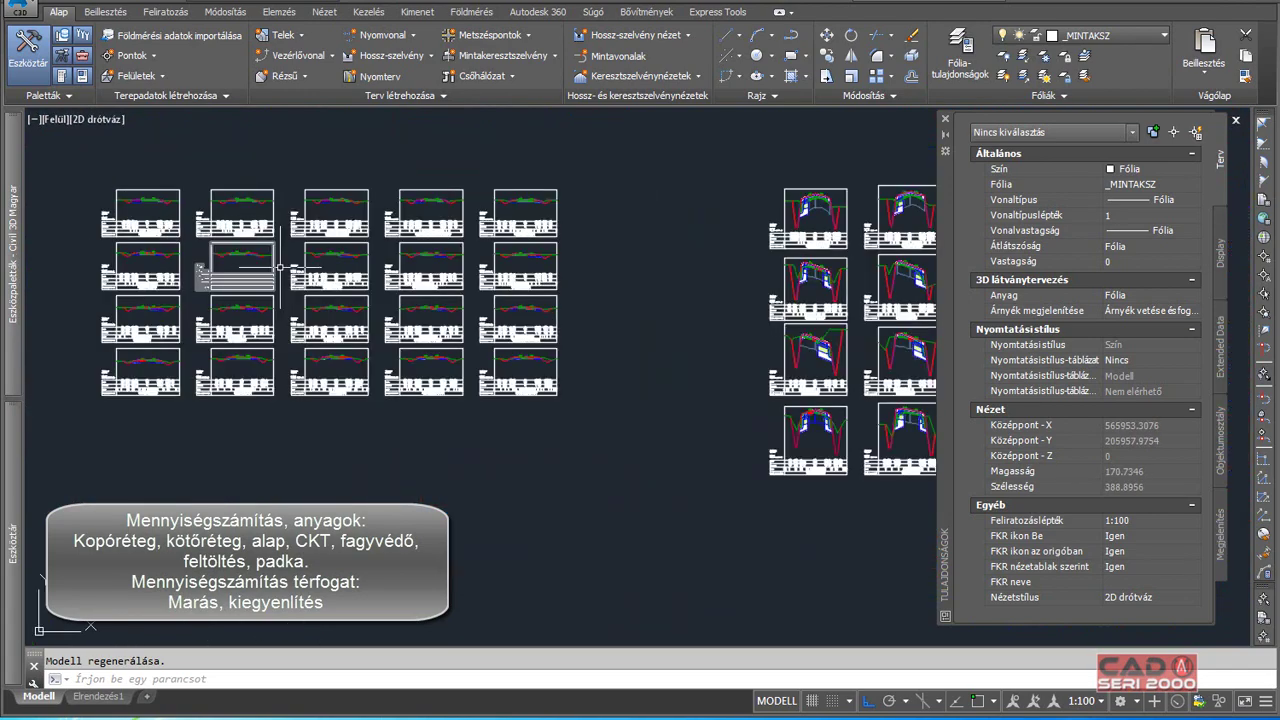
pyautogui.moveTo(270, 275)
pyautogui.mouseDown(button='middle')
pyautogui.moveTo(467, 328)
pyautogui.moveTo(730, 275)
pyautogui.mouseUp(button='middle')
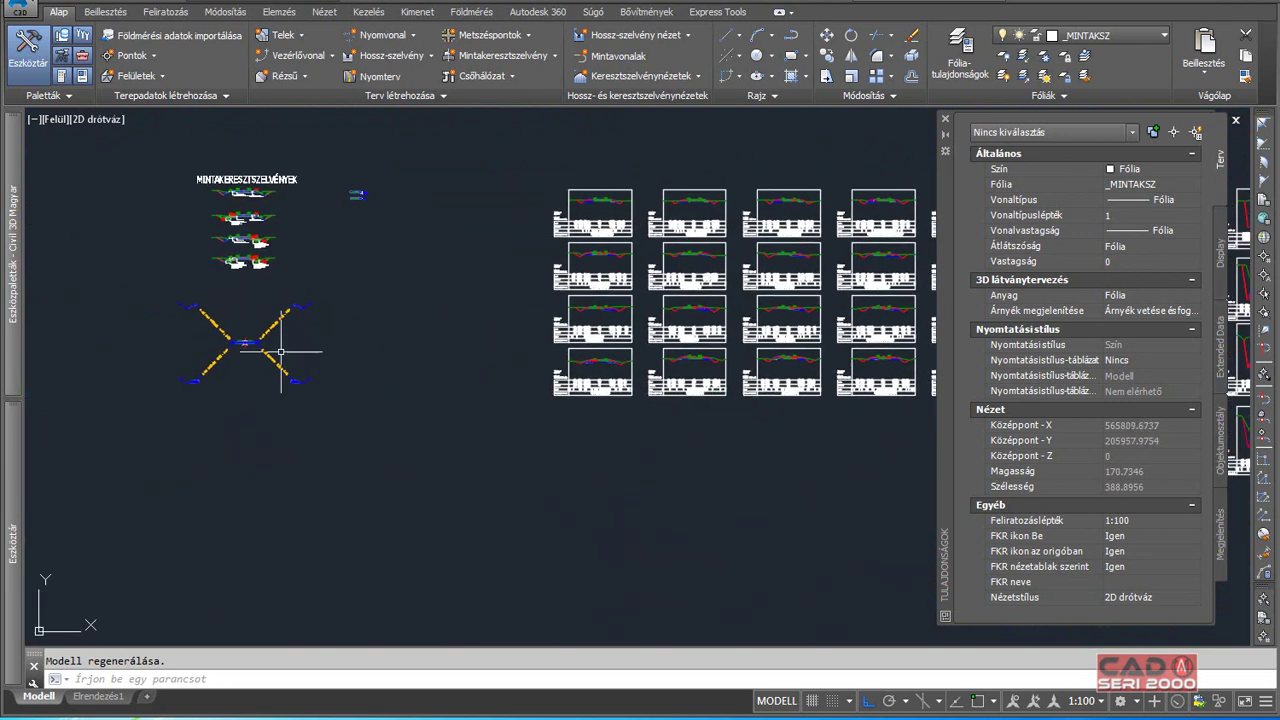
pyautogui.scroll(4, 218, 351)
pyautogui.moveTo(262, 313); pyautogui.dragTo(337, 337, button='middle')
pyautogui.scroll(2, 380, 330)
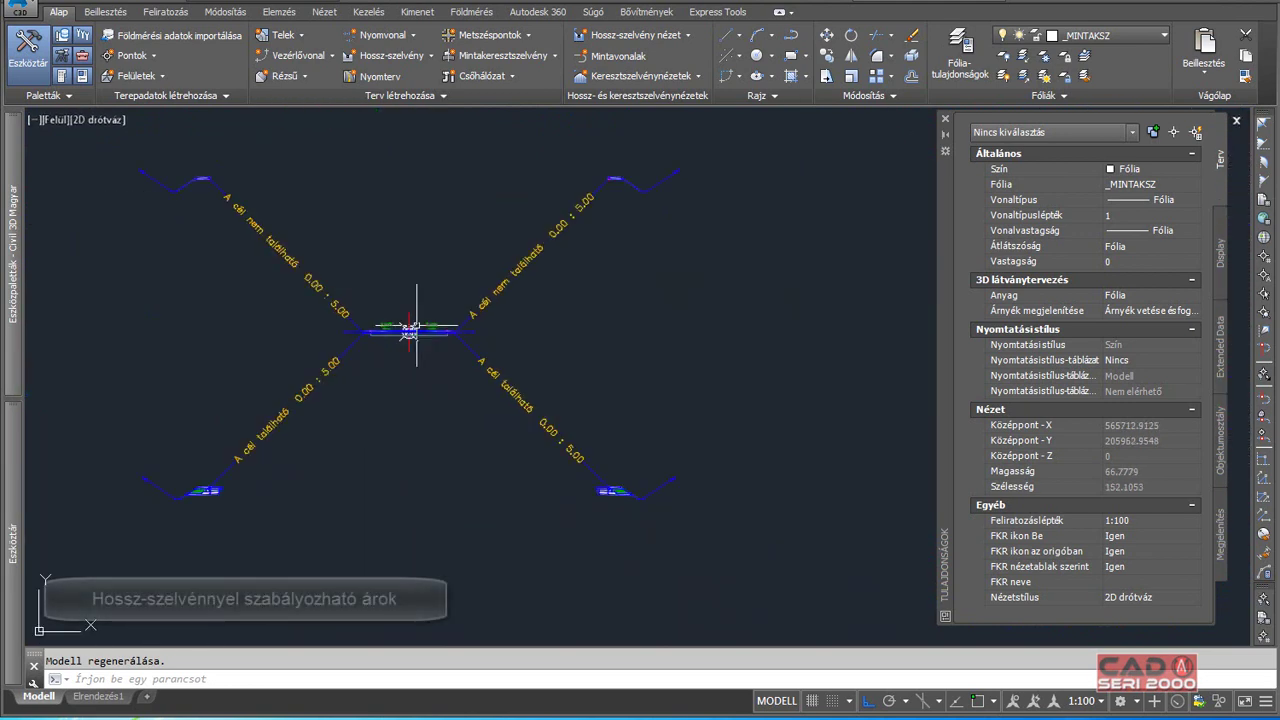
pyautogui.scroll(5, 188, 491)
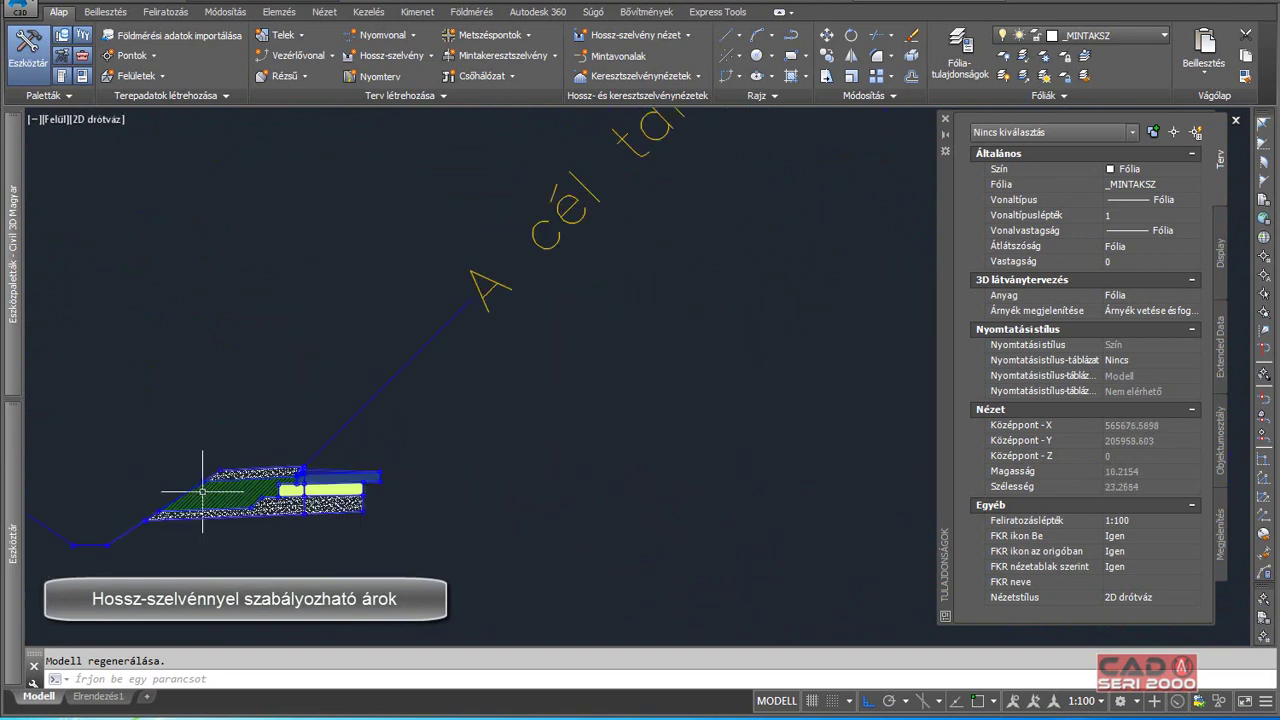
pyautogui.scroll(5, 304, 462)
pyautogui.scroll(-3, 300, 420)
pyautogui.moveTo(343, 357)
pyautogui.mouseDown(button='middle')
pyautogui.moveTo(506, 551)
pyautogui.moveTo(491, 517)
pyautogui.moveTo(501, 372)
pyautogui.mouseUp(button='middle')
pyautogui.scroll(6, 503, 229)
pyautogui.scroll(4, 503, 280)
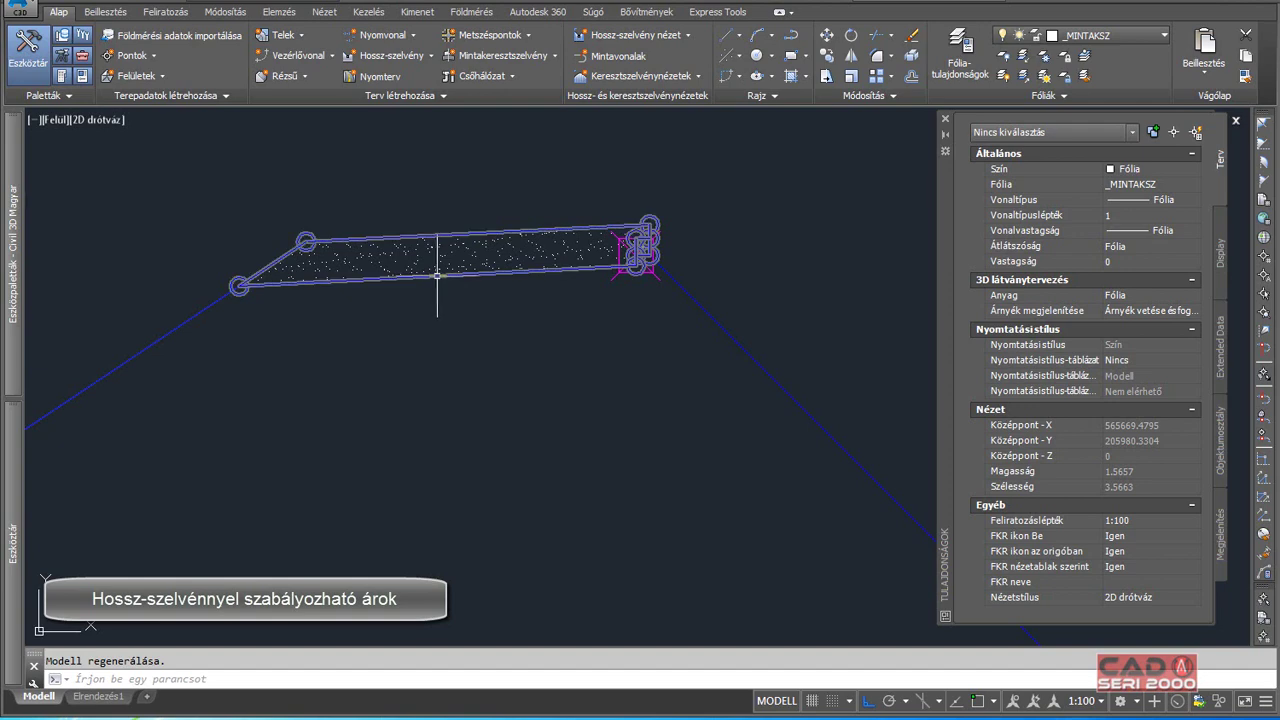
pyautogui.scroll(-4, 437, 289)
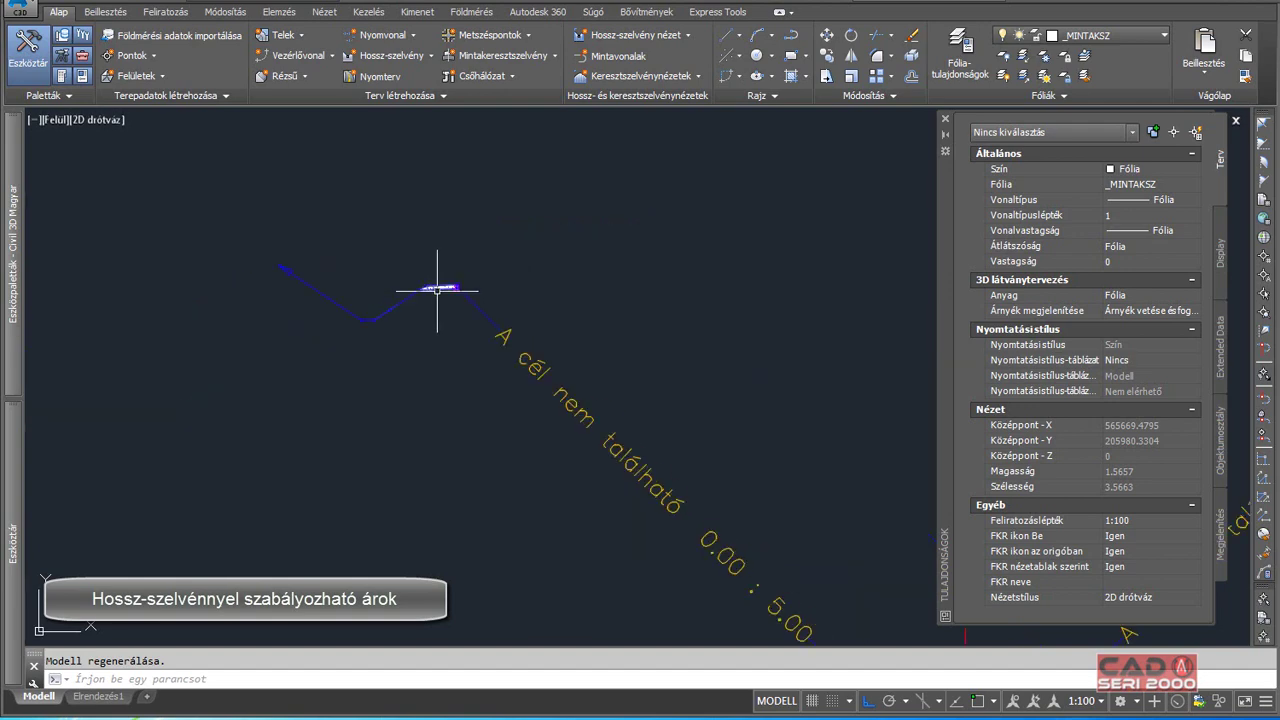
pyautogui.scroll(-5, 437, 289)
pyautogui.scroll(-1, 500, 357)
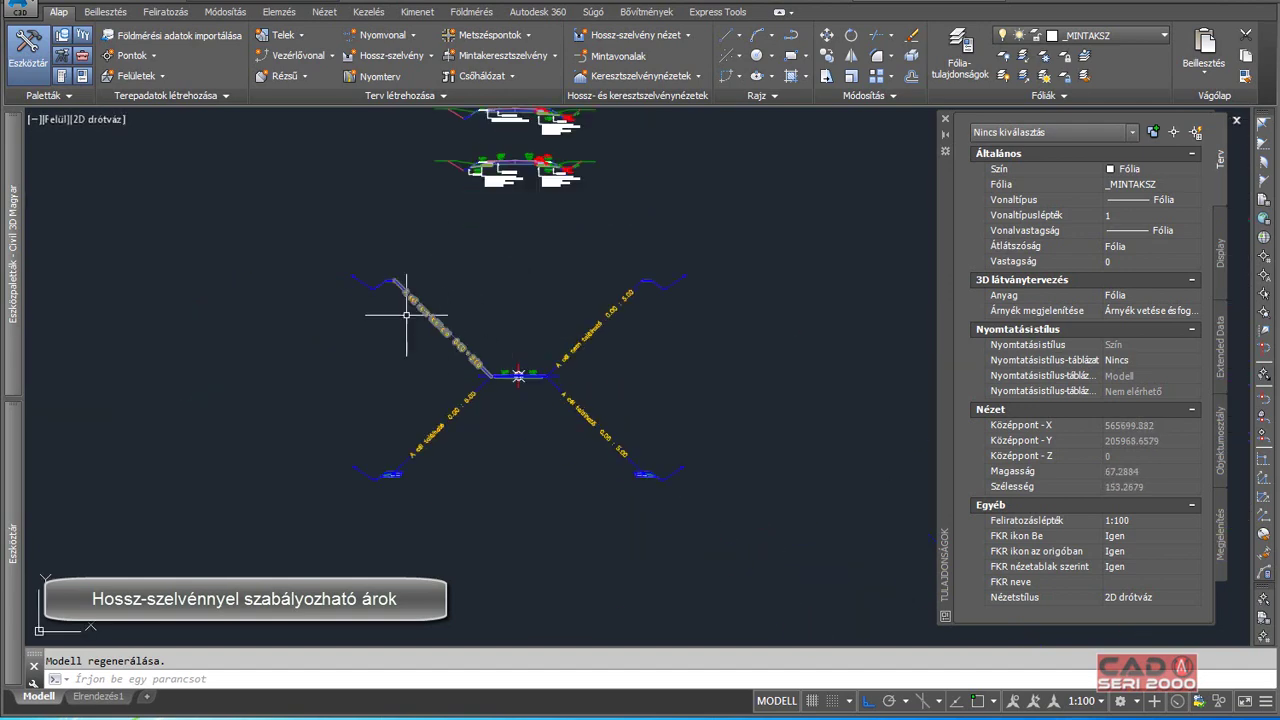
pyautogui.scroll(7, 406, 315)
pyautogui.scroll(3, 352, 244)
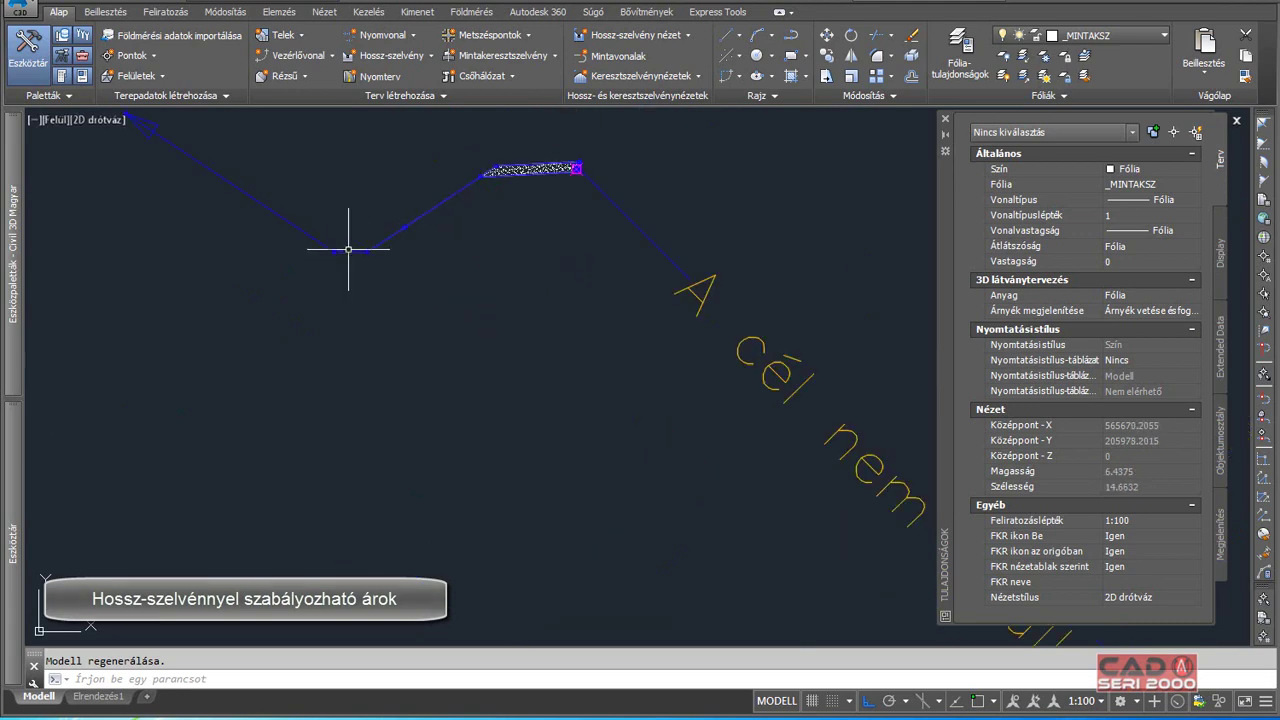
pyautogui.scroll(-4, 363, 308)
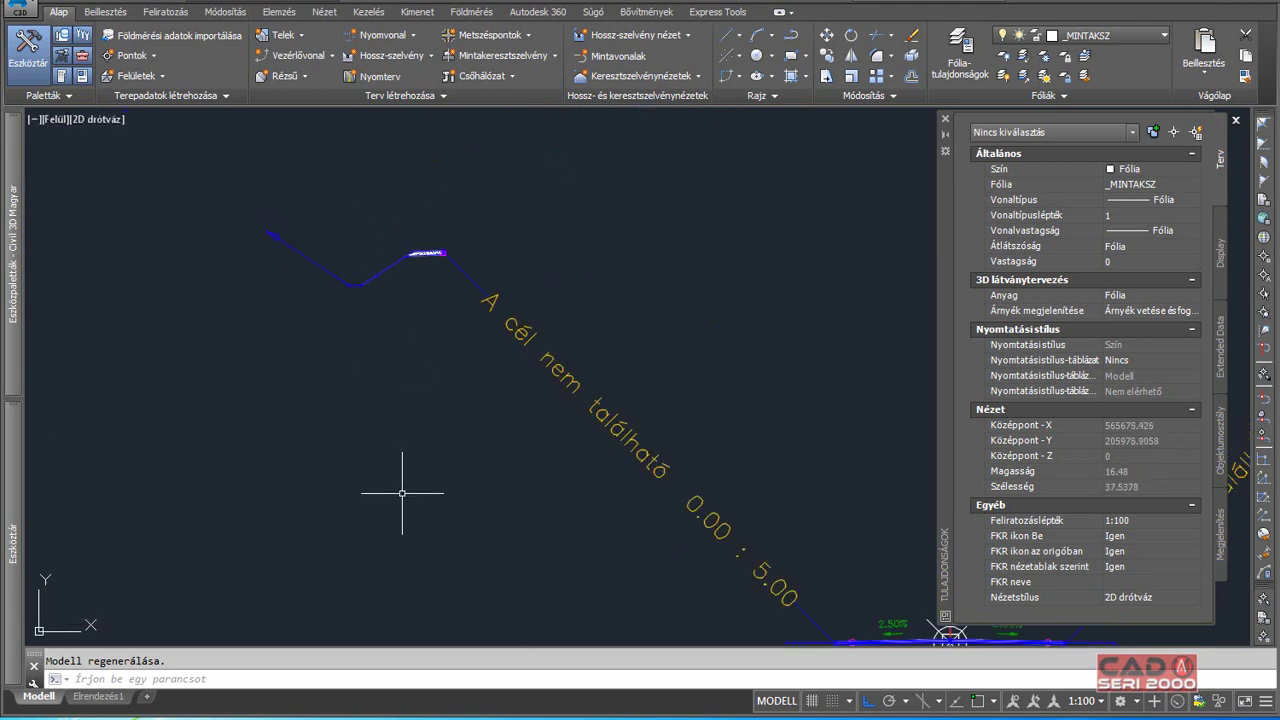
pyautogui.scroll(-3, 366, 277)
pyautogui.scroll(3, 343, 354)
pyautogui.scroll(3, 370, 378)
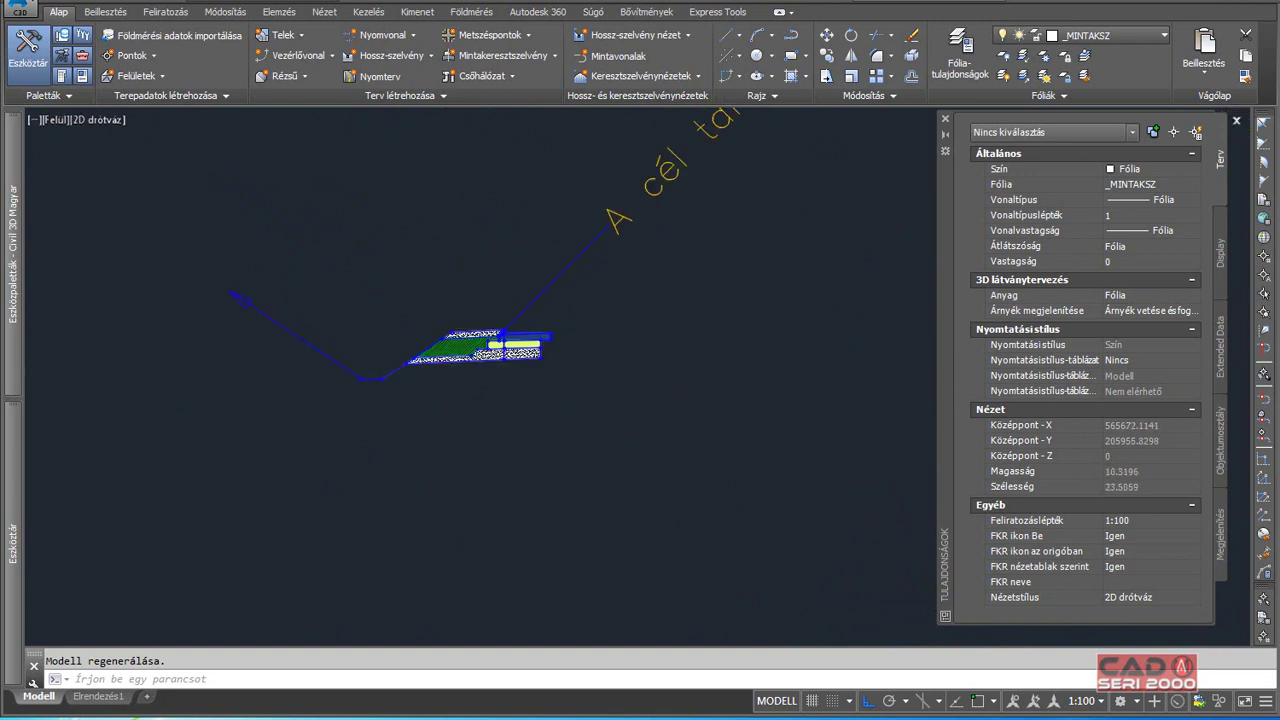
pyautogui.scroll(2, 370, 378)
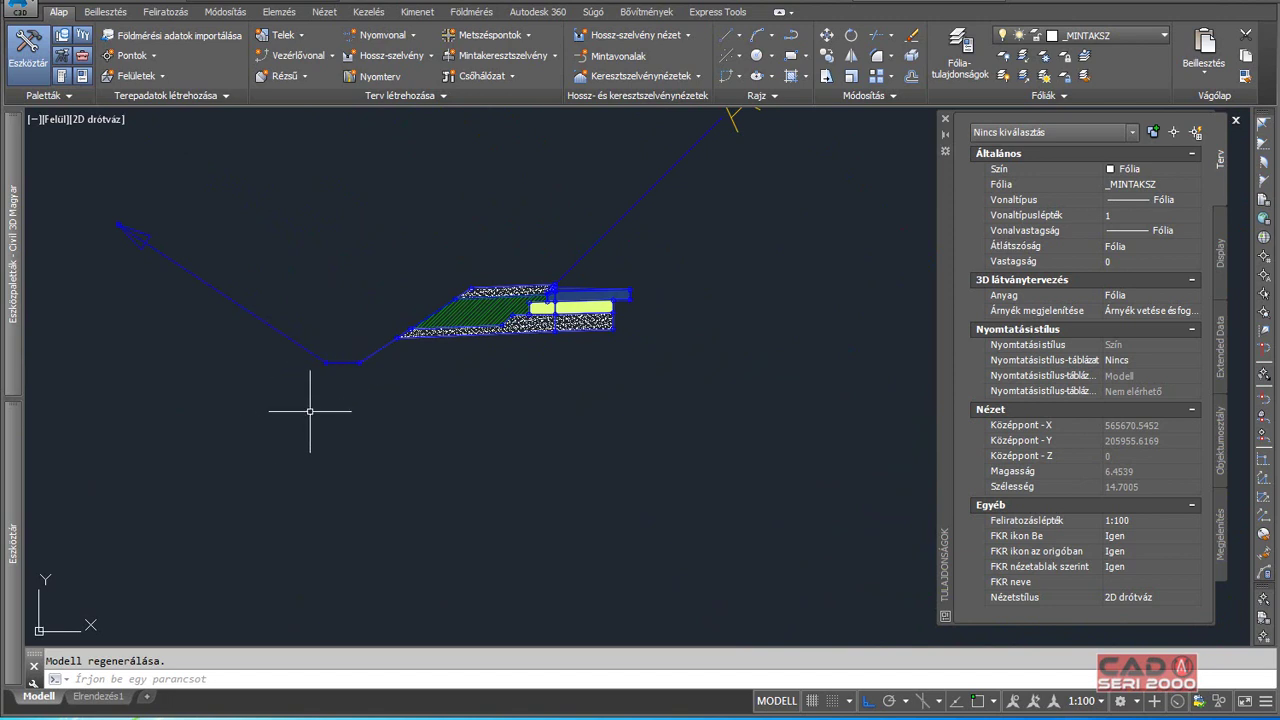
pyautogui.scroll(-2, 337, 365)
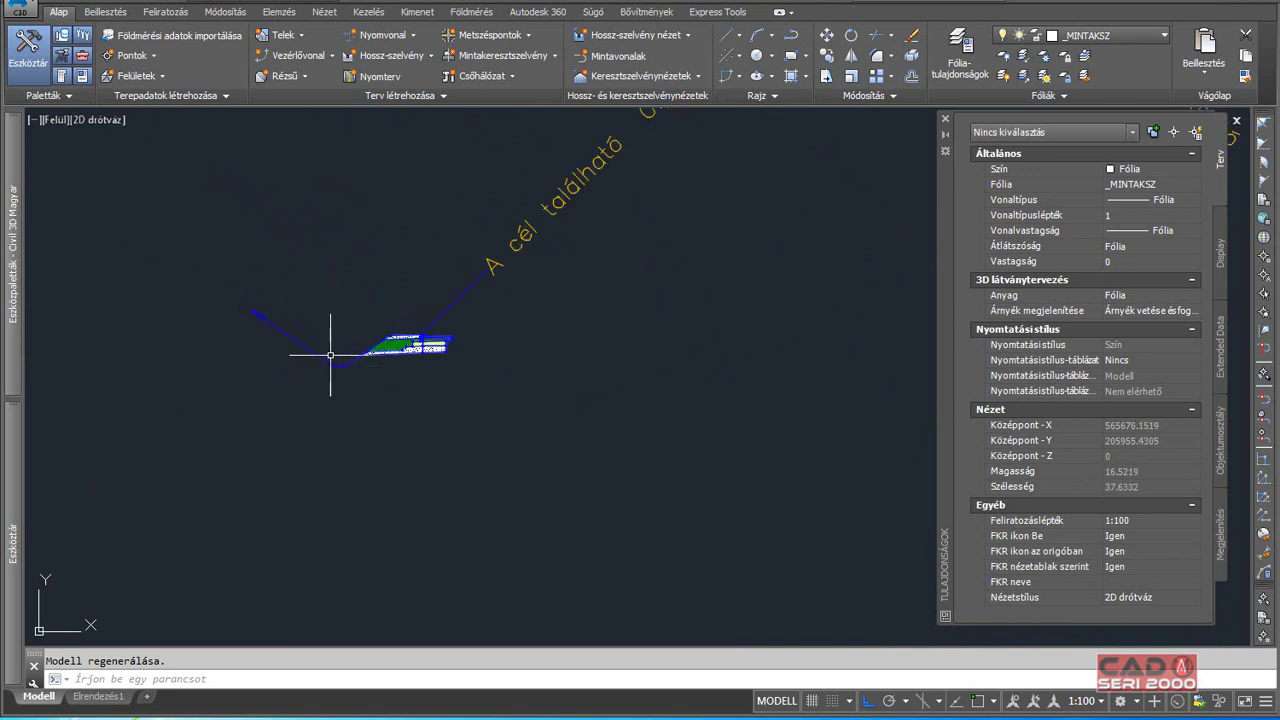
pyautogui.scroll(4, 330, 354)
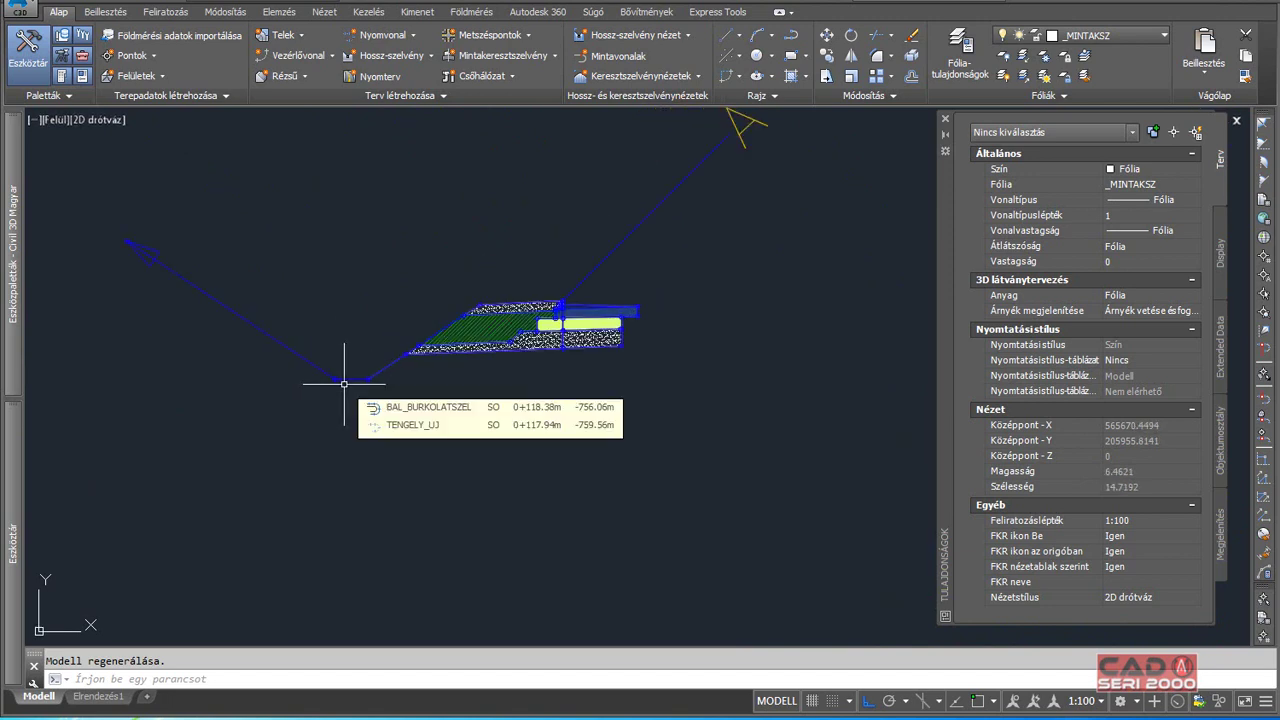